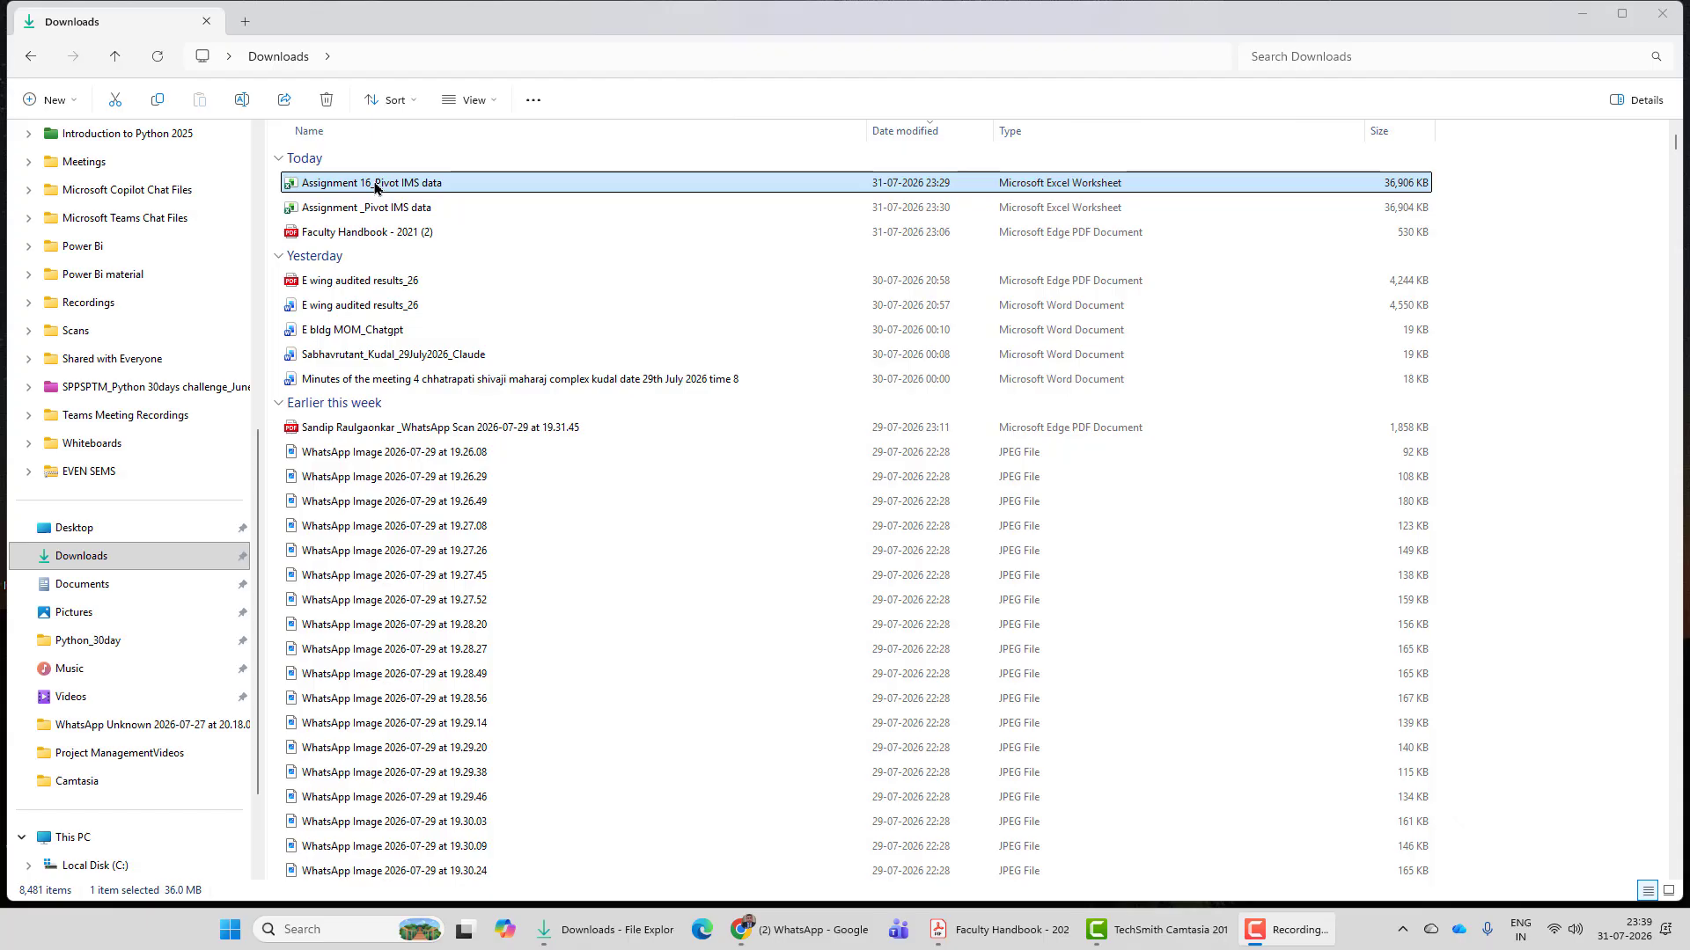
# Step: Open the workbook "Assignment 16_Pivot IMS data" with its external data connections enabled and dismiss the Data Documentation pane
pyautogui.doubleClick(375, 188)
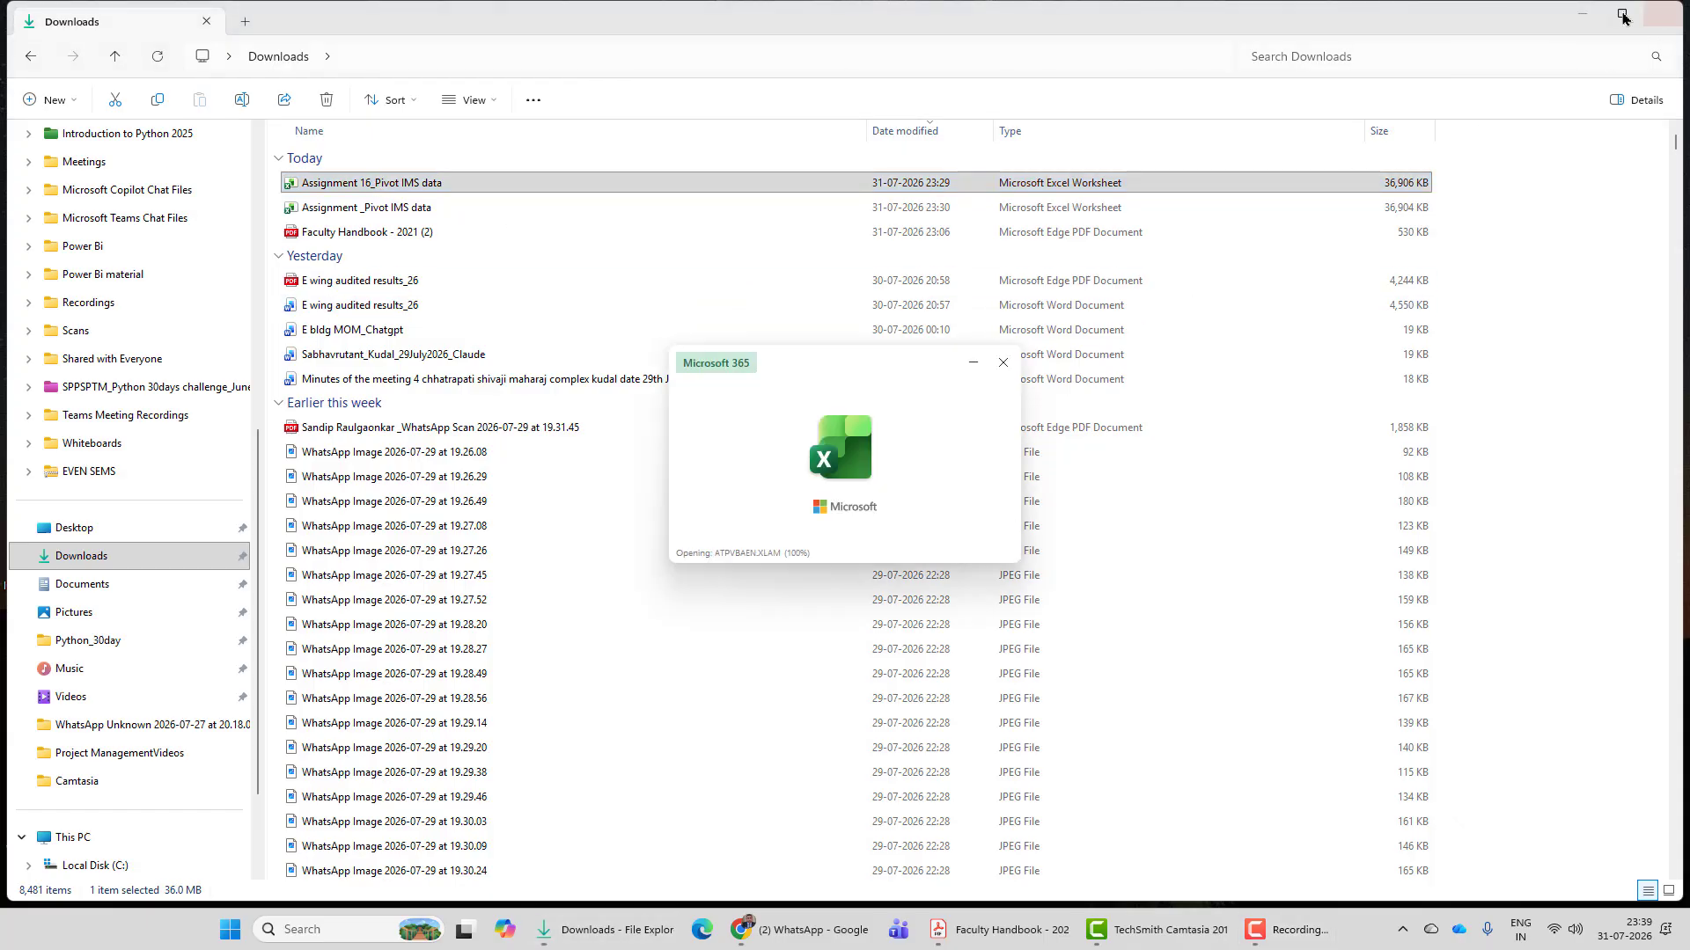
pyautogui.click(1590, 14)
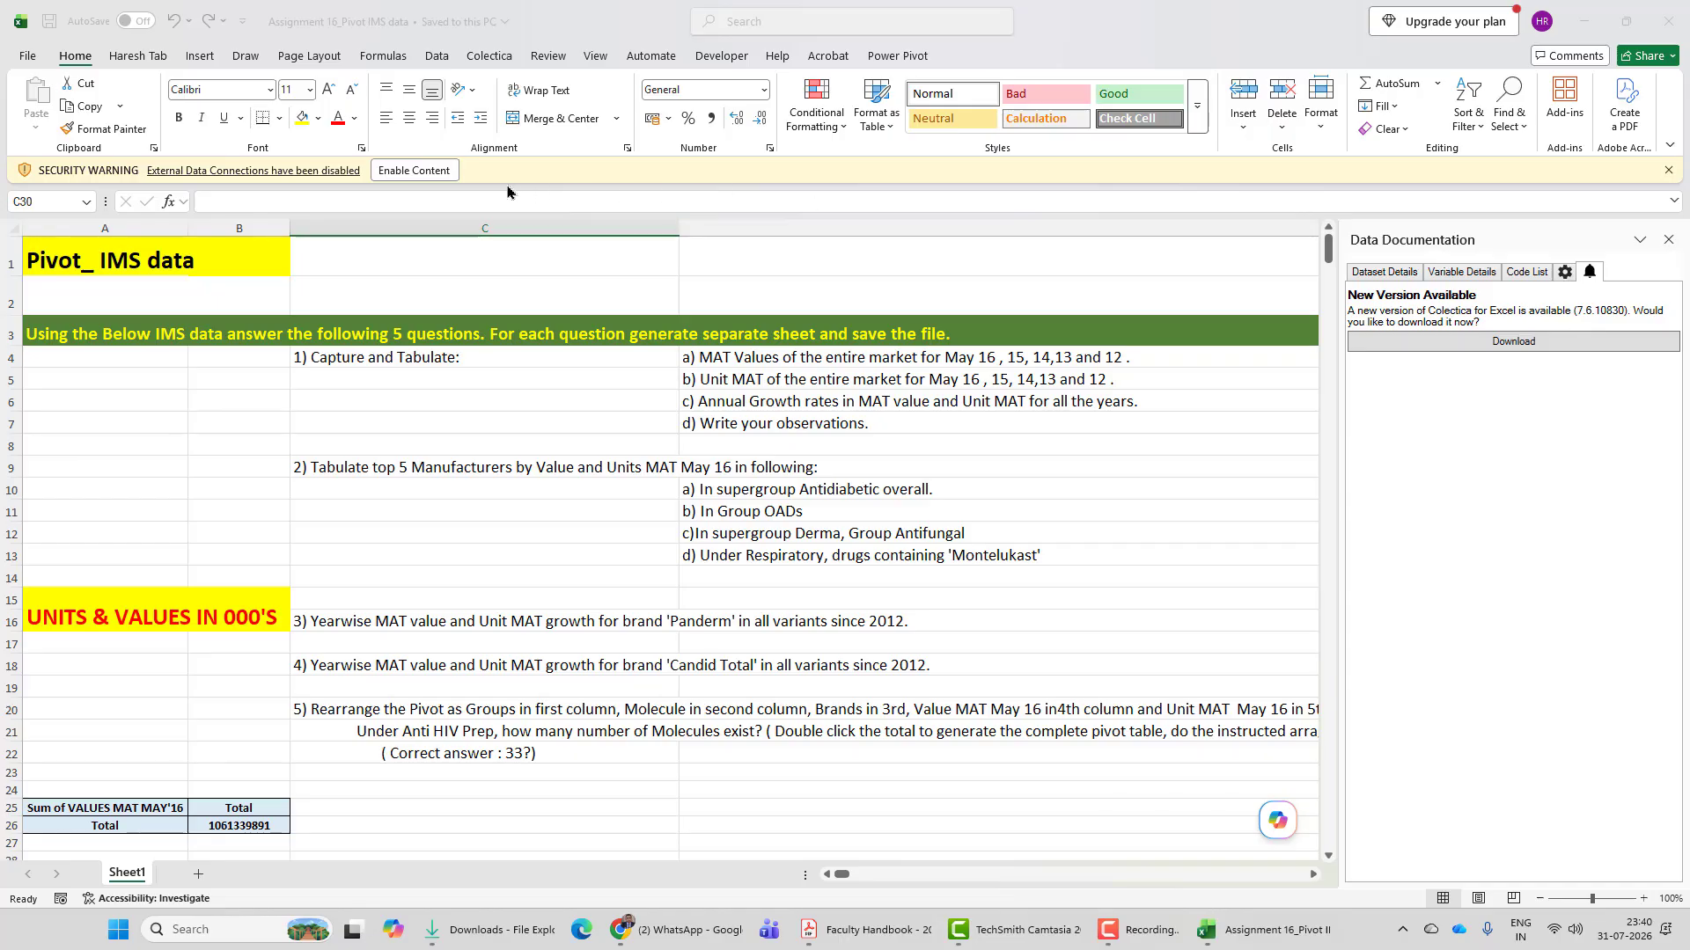
pyautogui.click(412, 170)
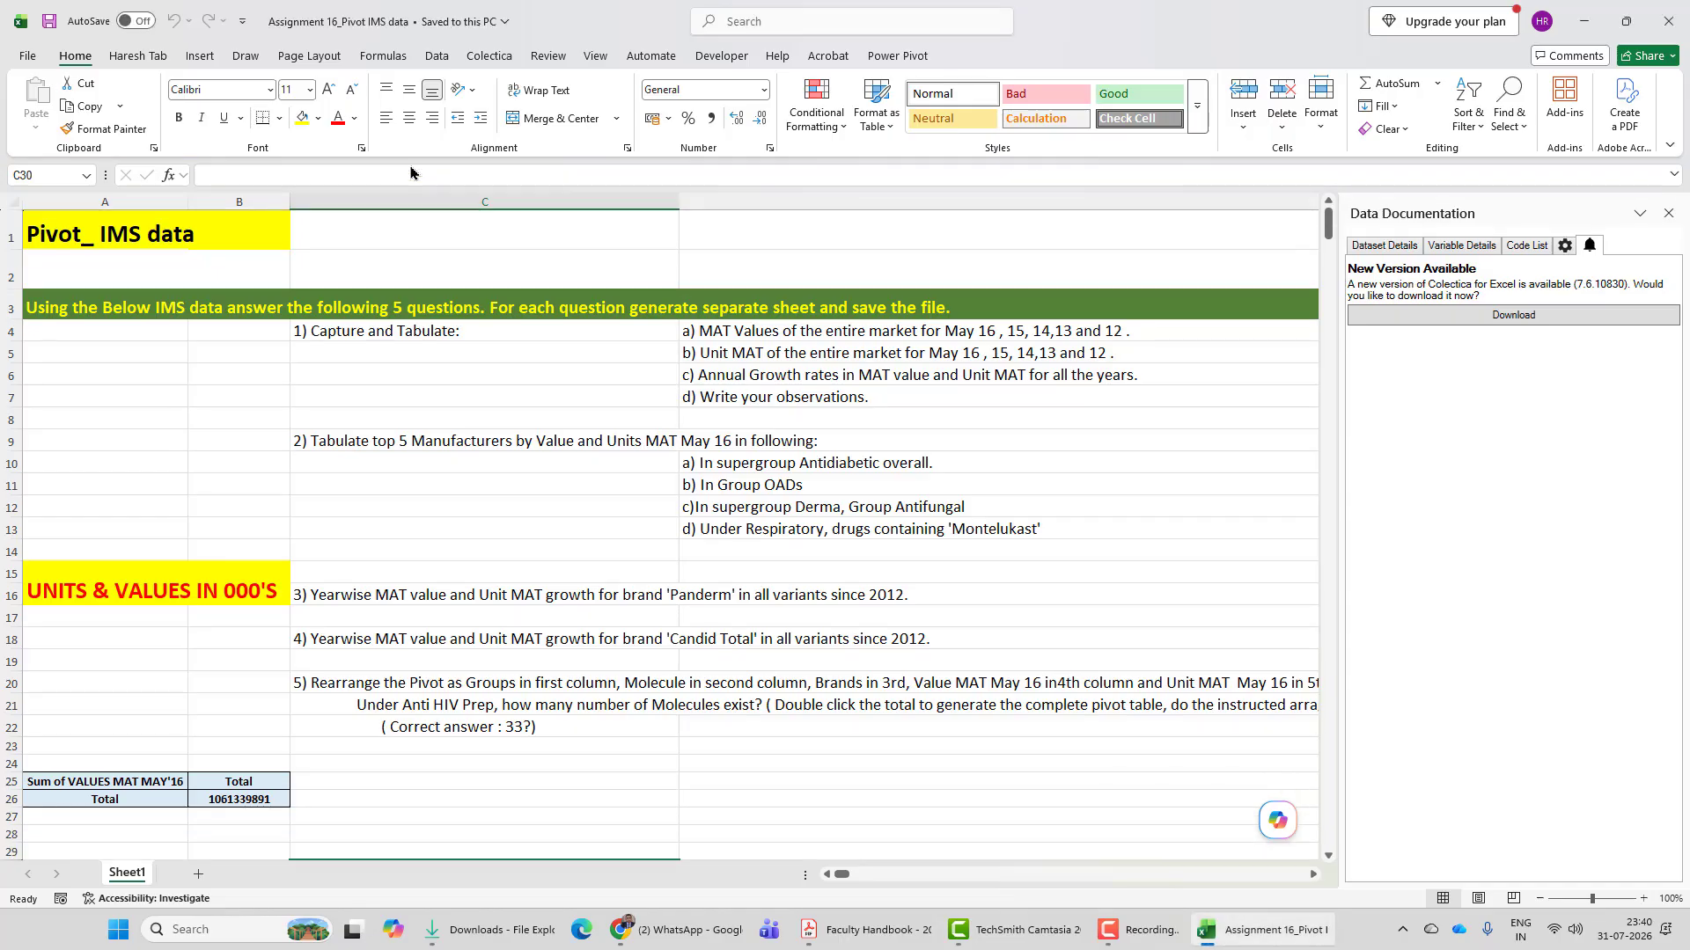
pyautogui.click(1668, 213)
# Step: Read through the five assignment questions on Sheet1, including their sub-parts, and look at the small pivot table below them
pyautogui.scroll(-1, 668, 440)
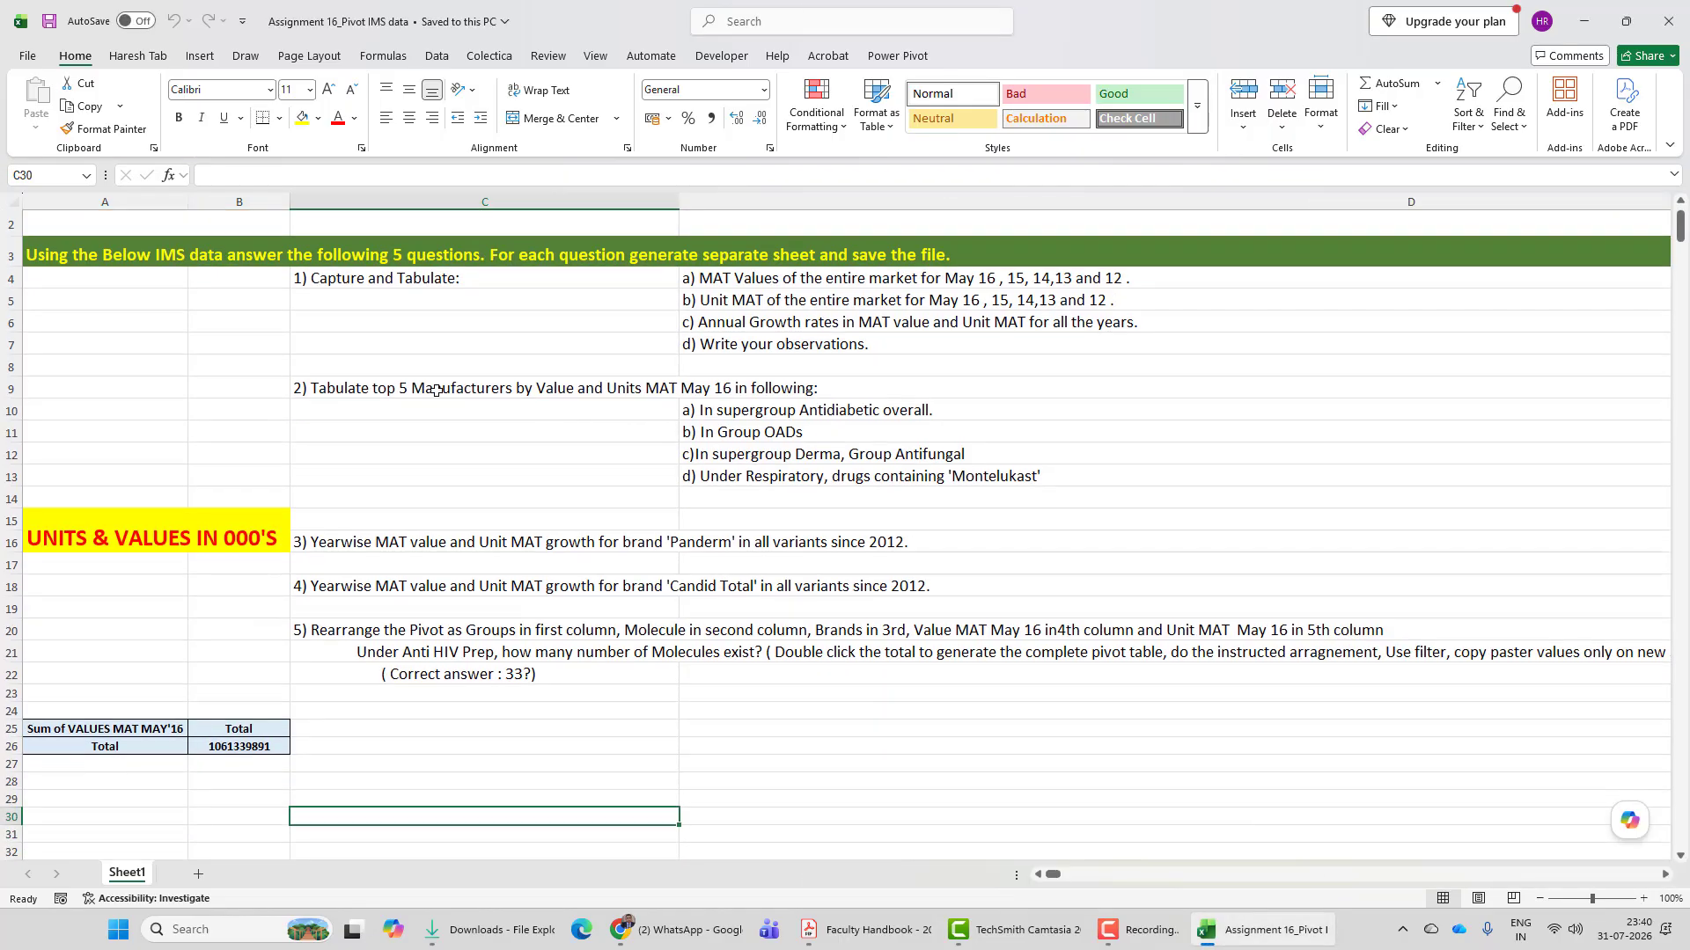
pyautogui.click(307, 280)
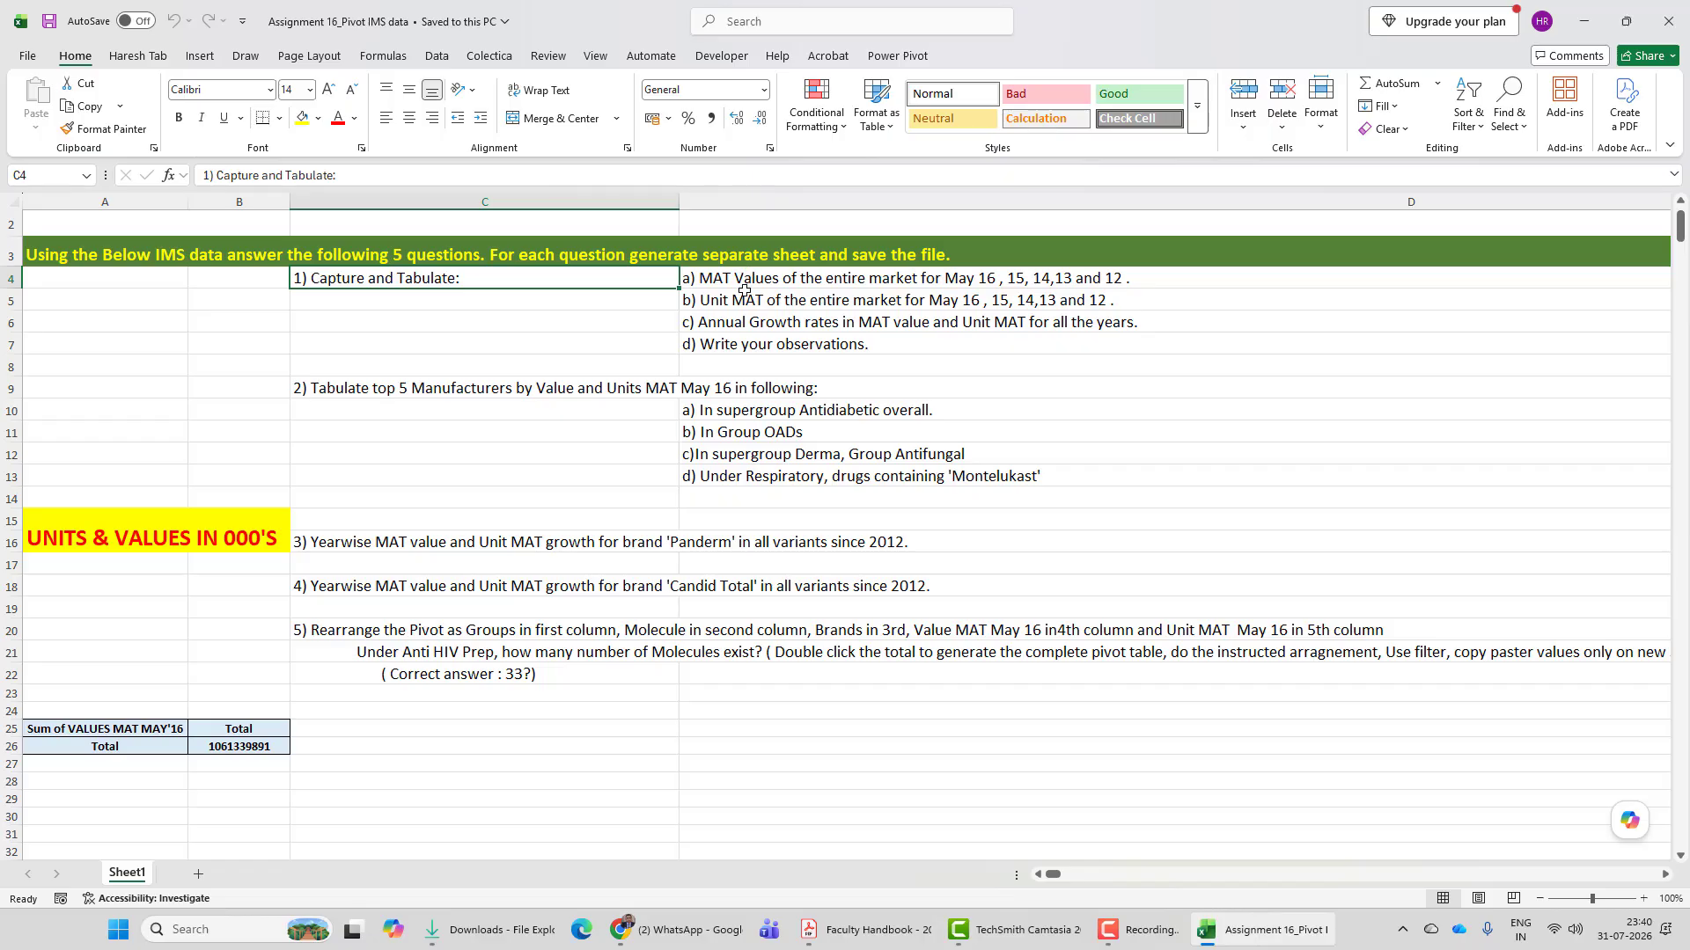
pyautogui.click(331, 395)
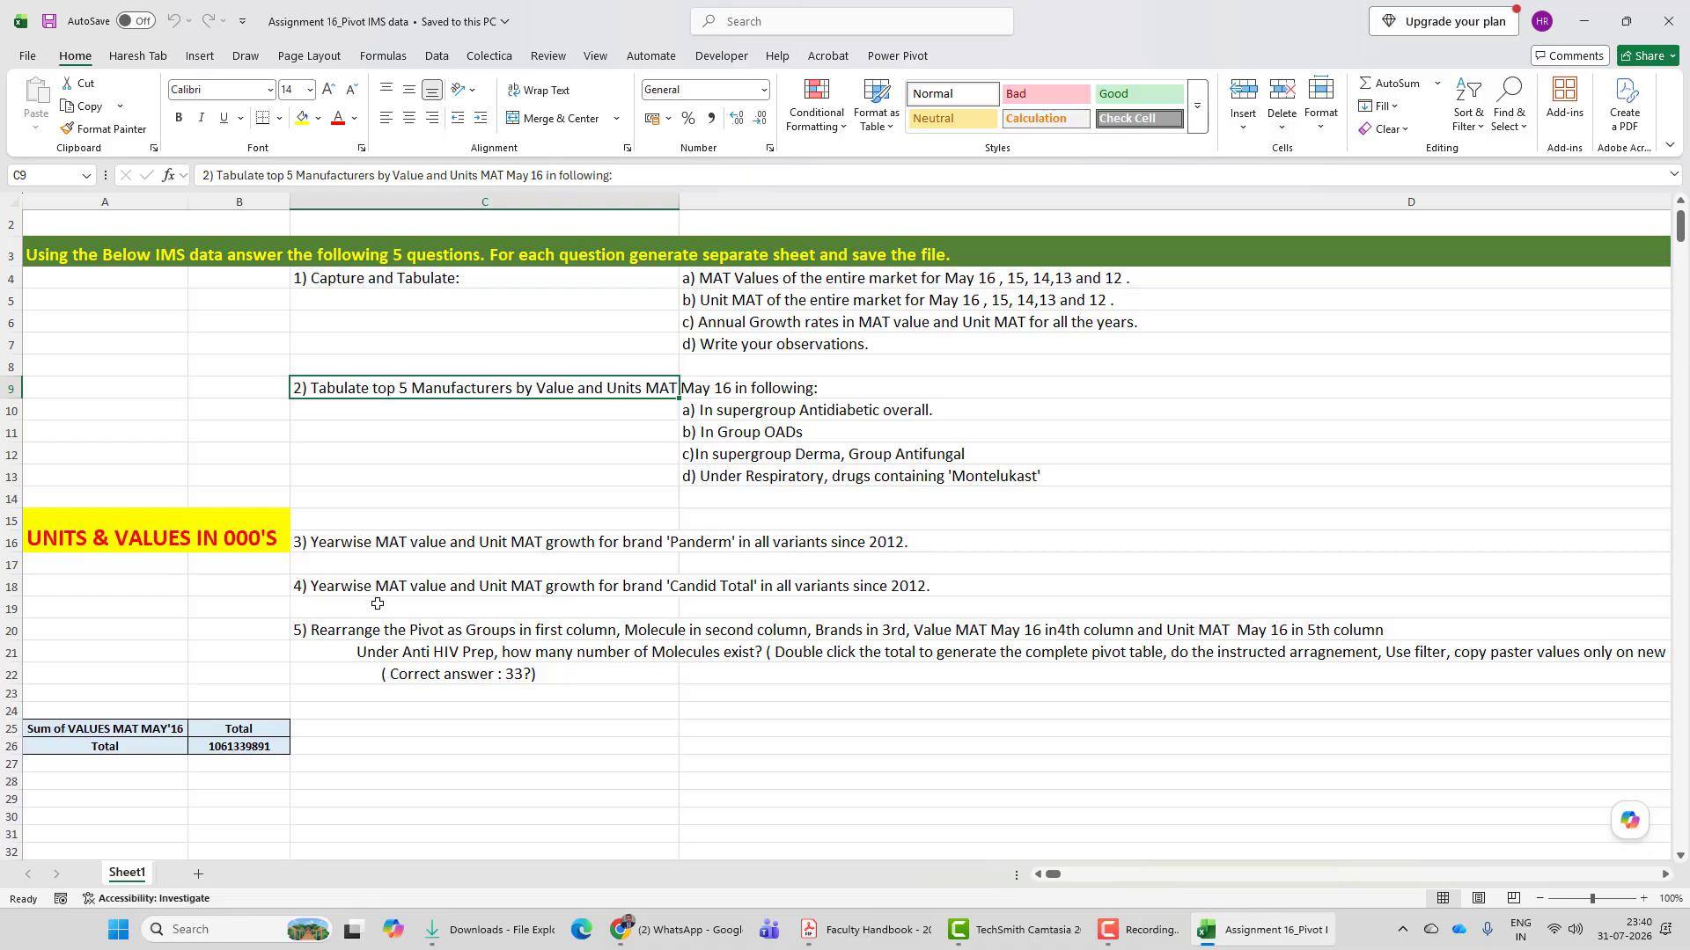
pyautogui.click(360, 542)
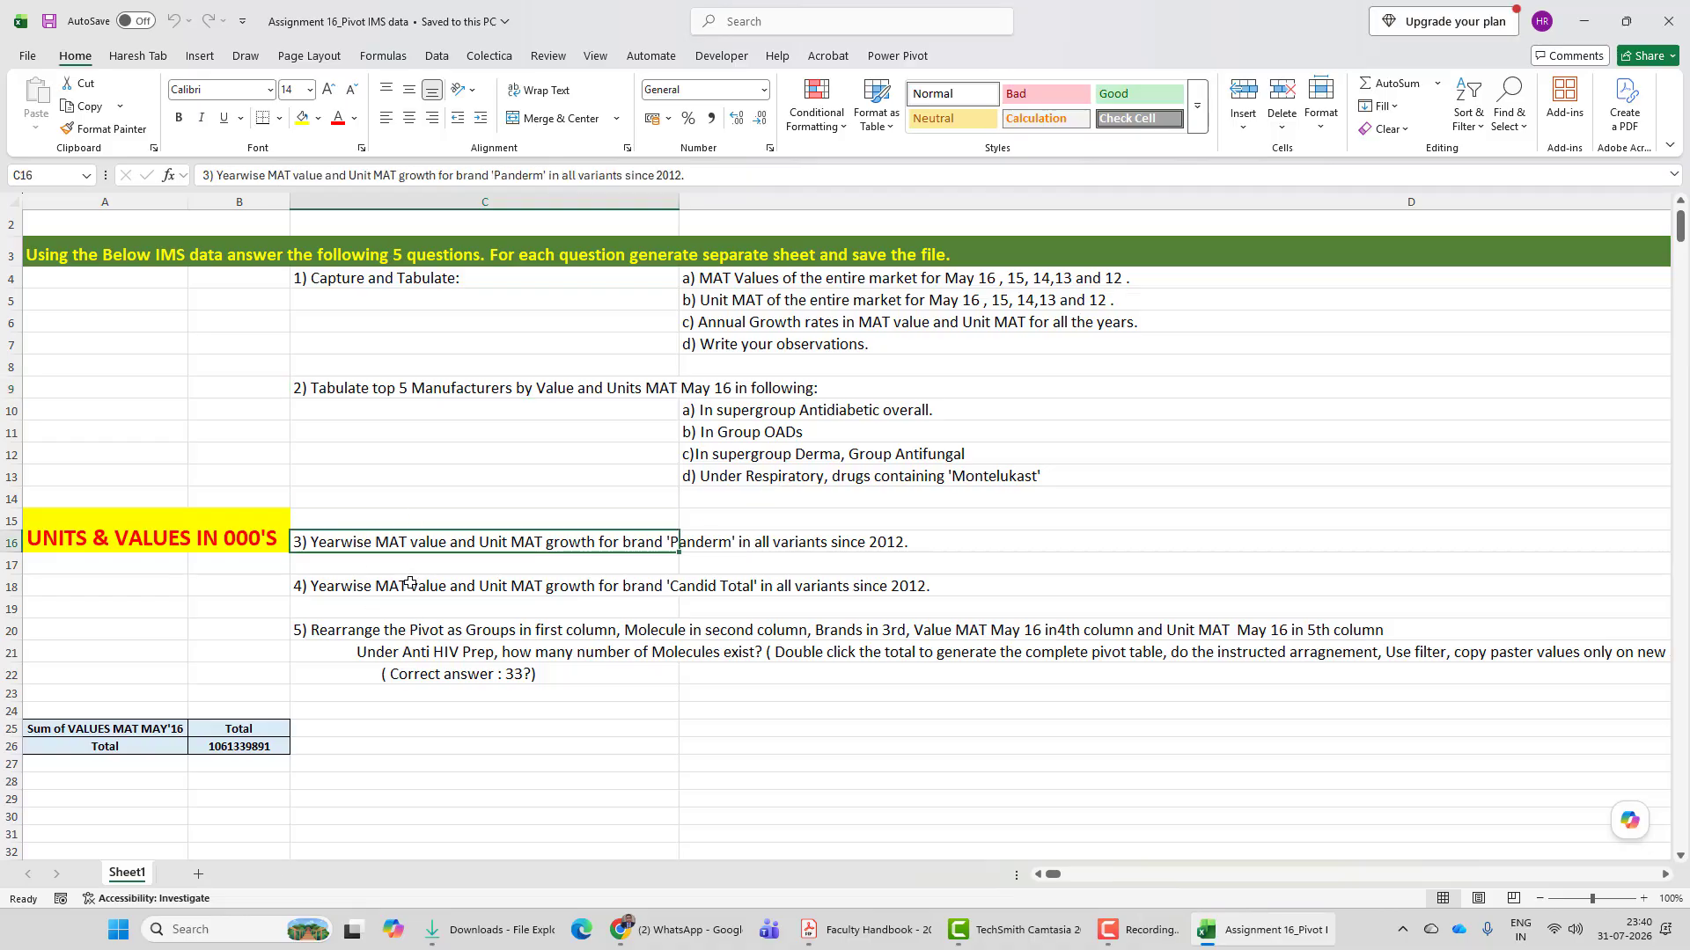
pyautogui.click(382, 592)
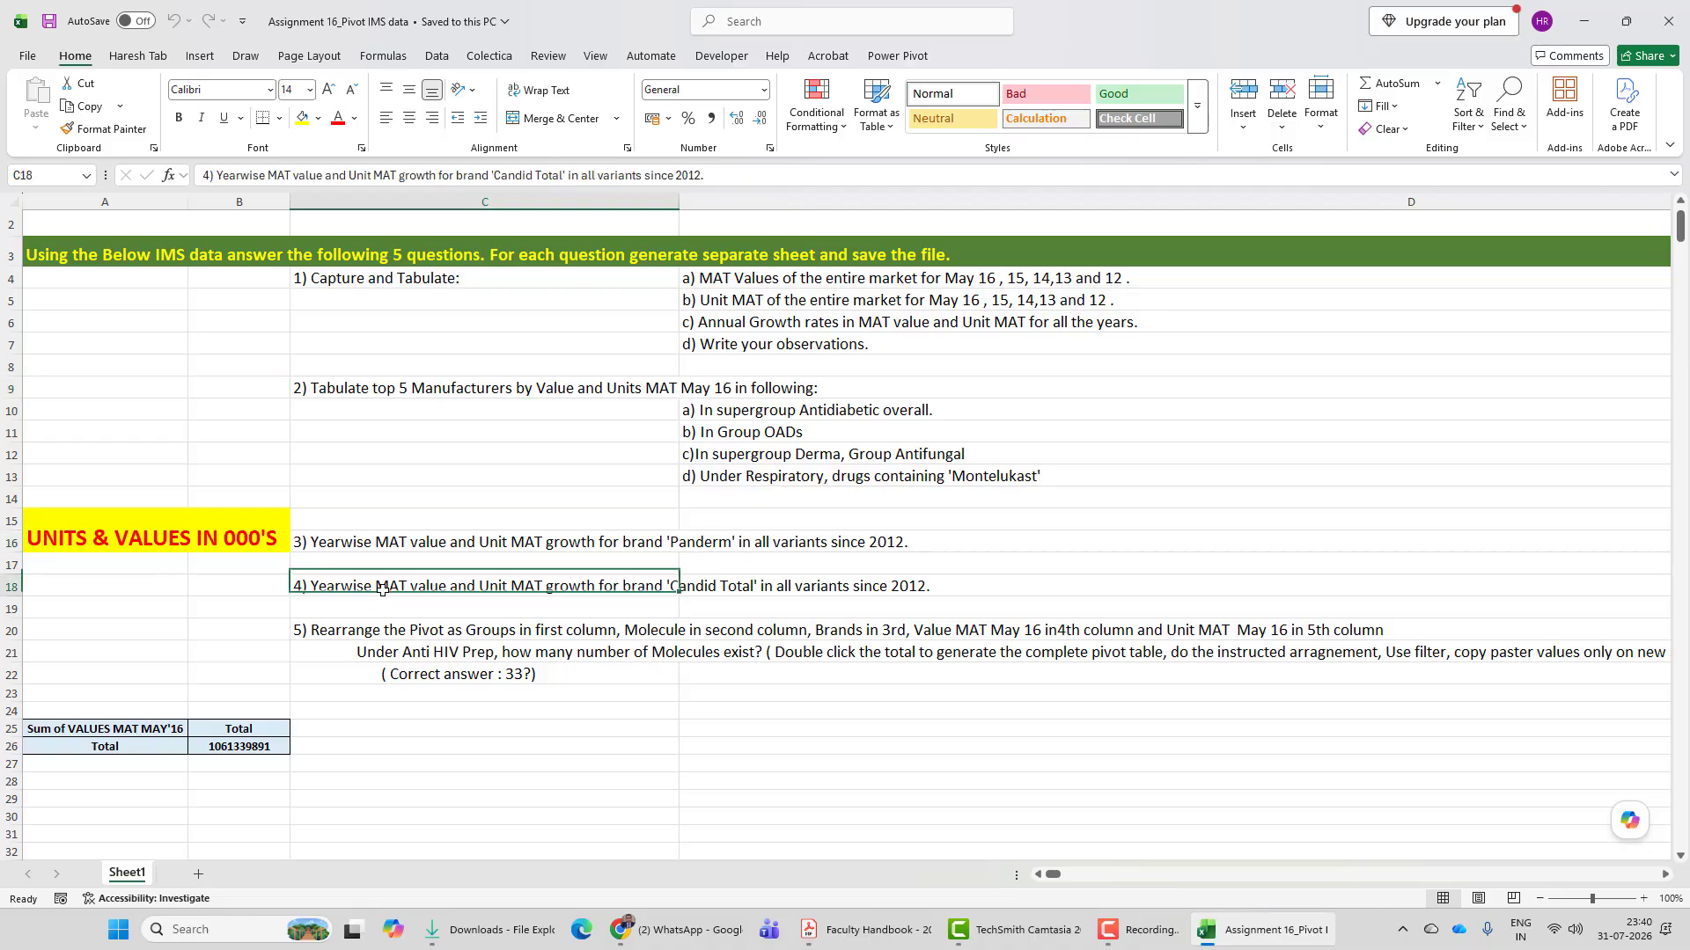
pyautogui.click(352, 631)
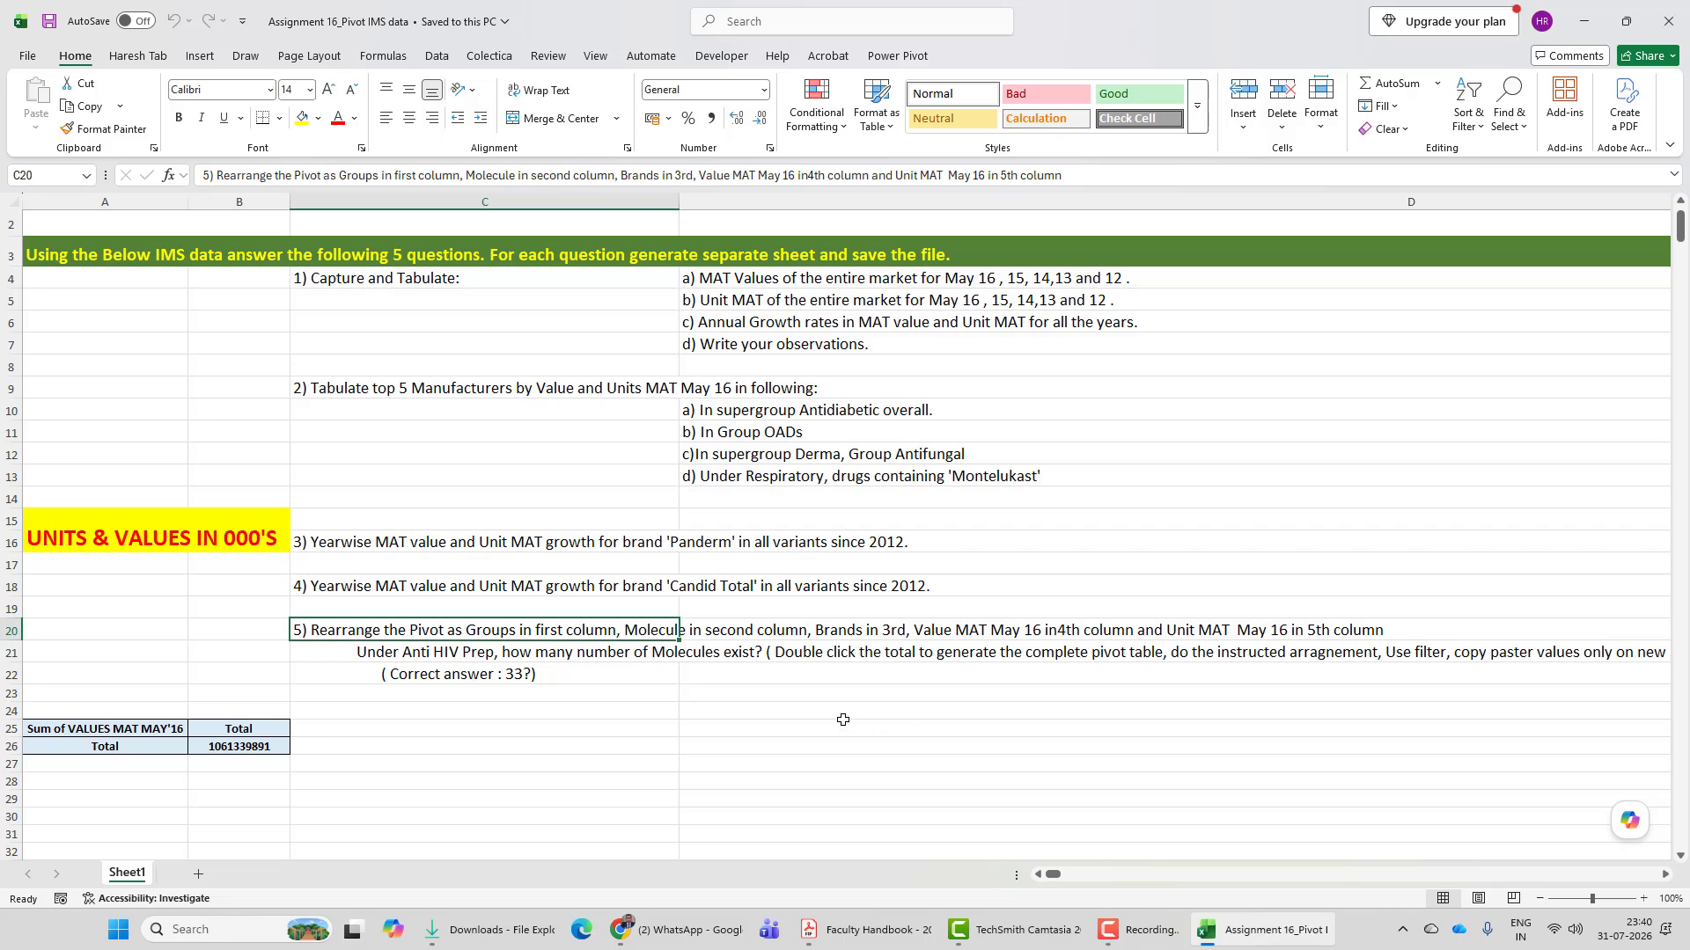
pyautogui.scroll(-1, 594, 661)
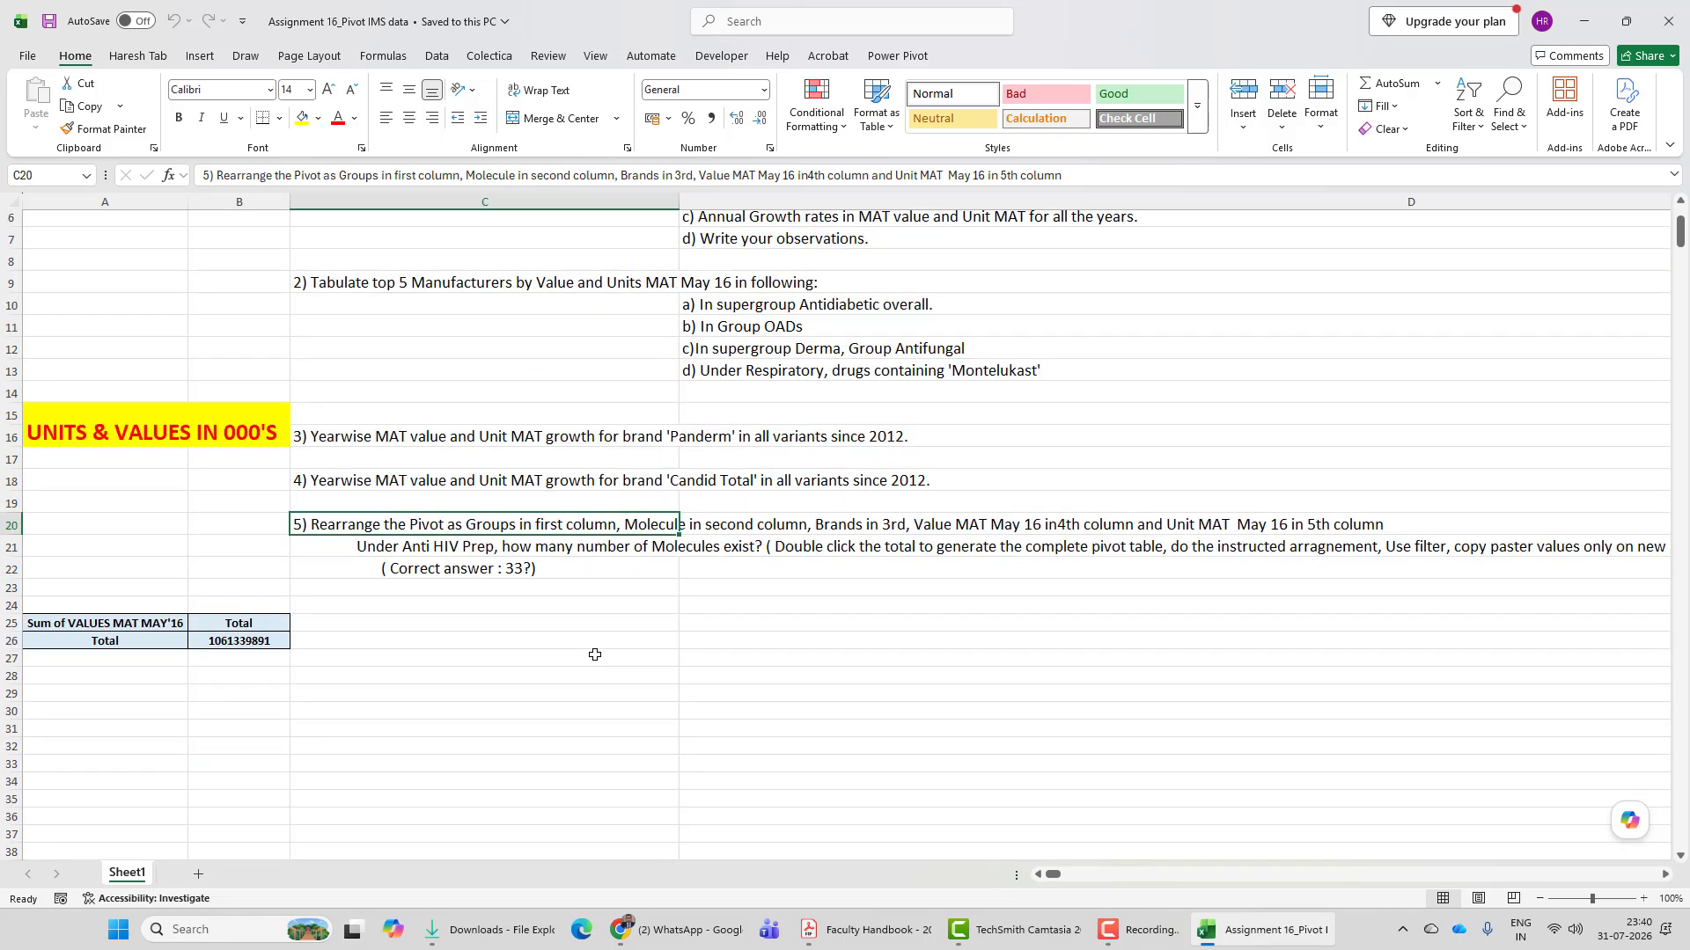
pyautogui.scroll(2, 595, 655)
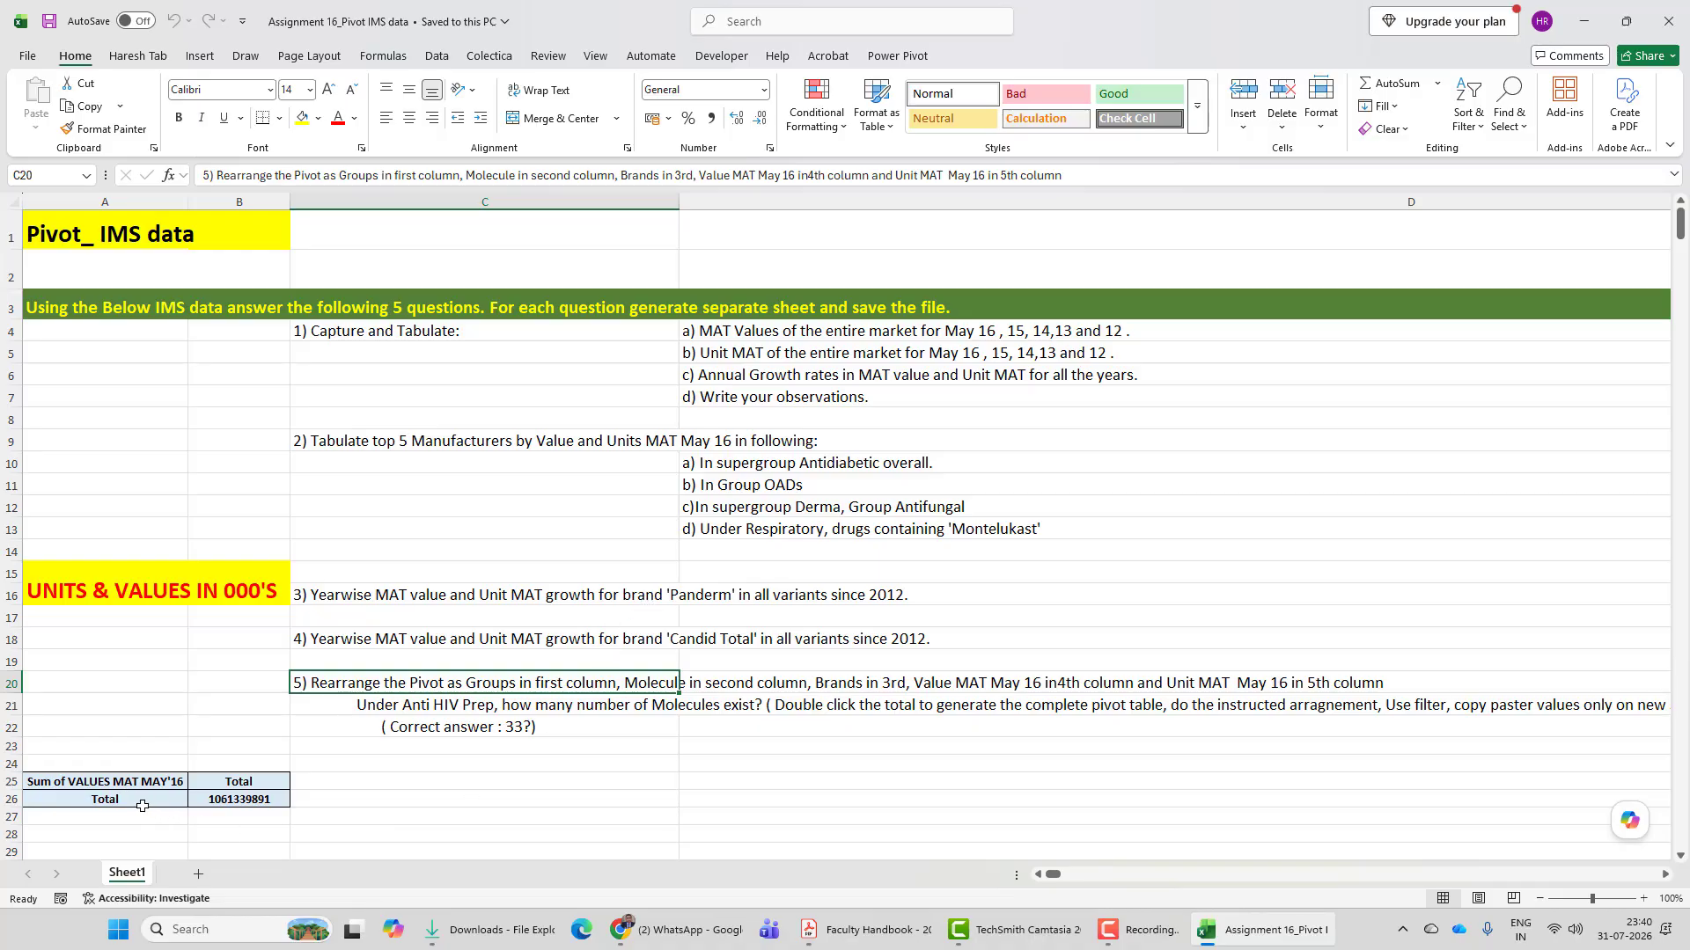
pyautogui.scroll(-2, 621, 750)
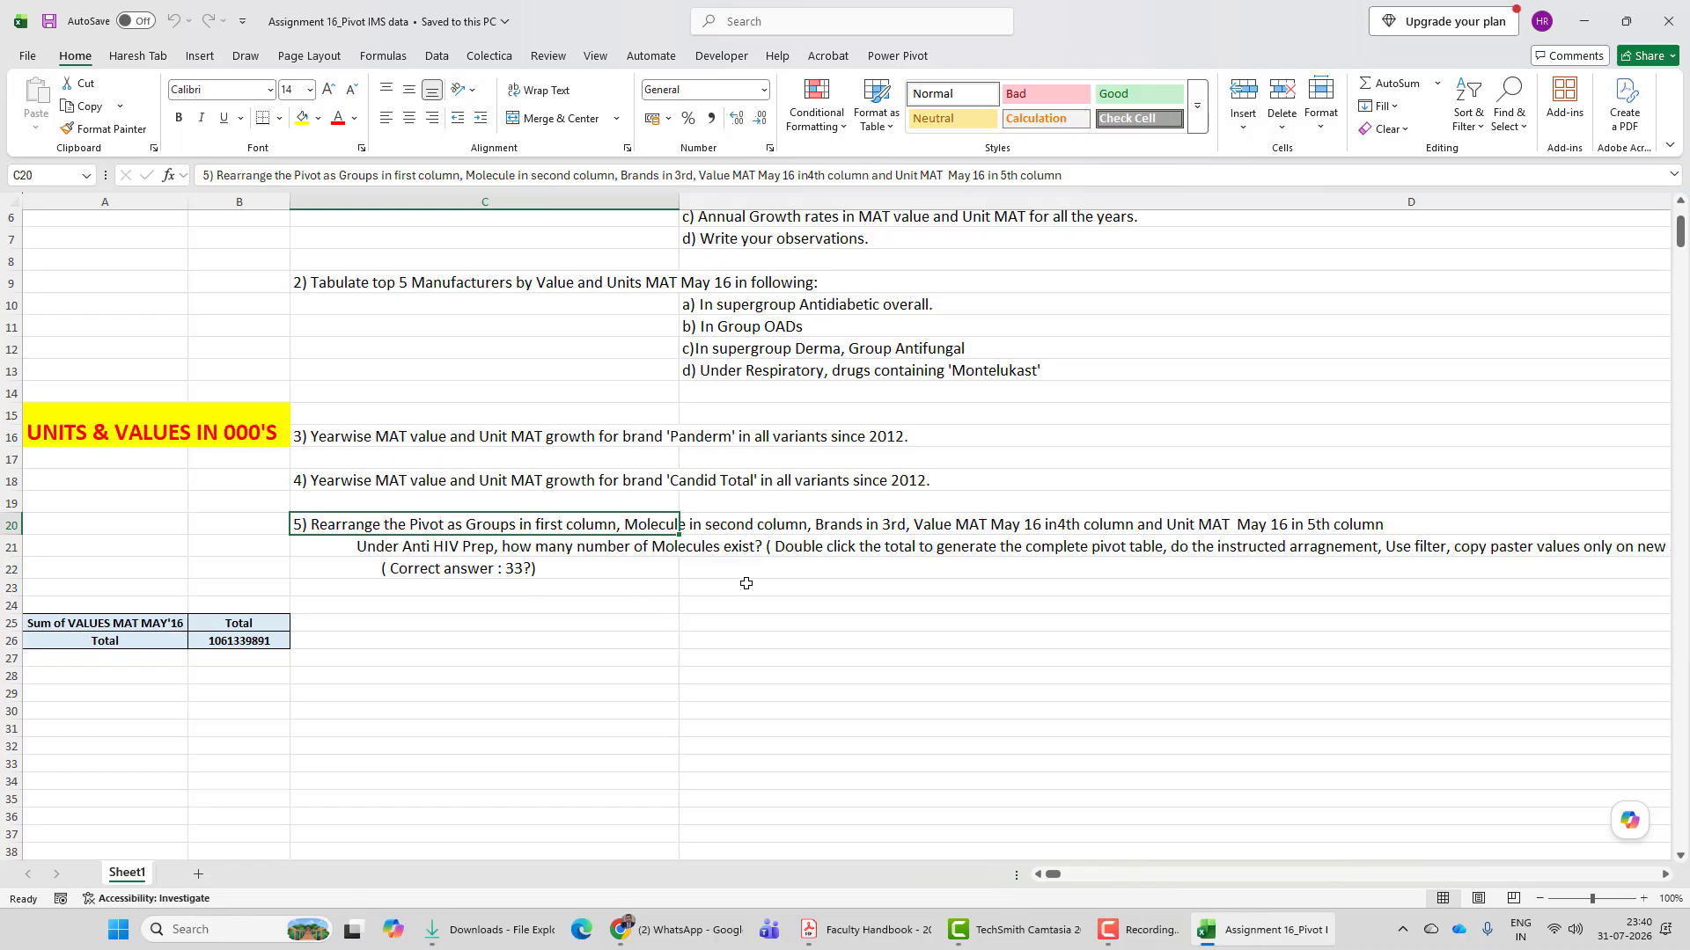
pyautogui.scroll(2, 798, 580)
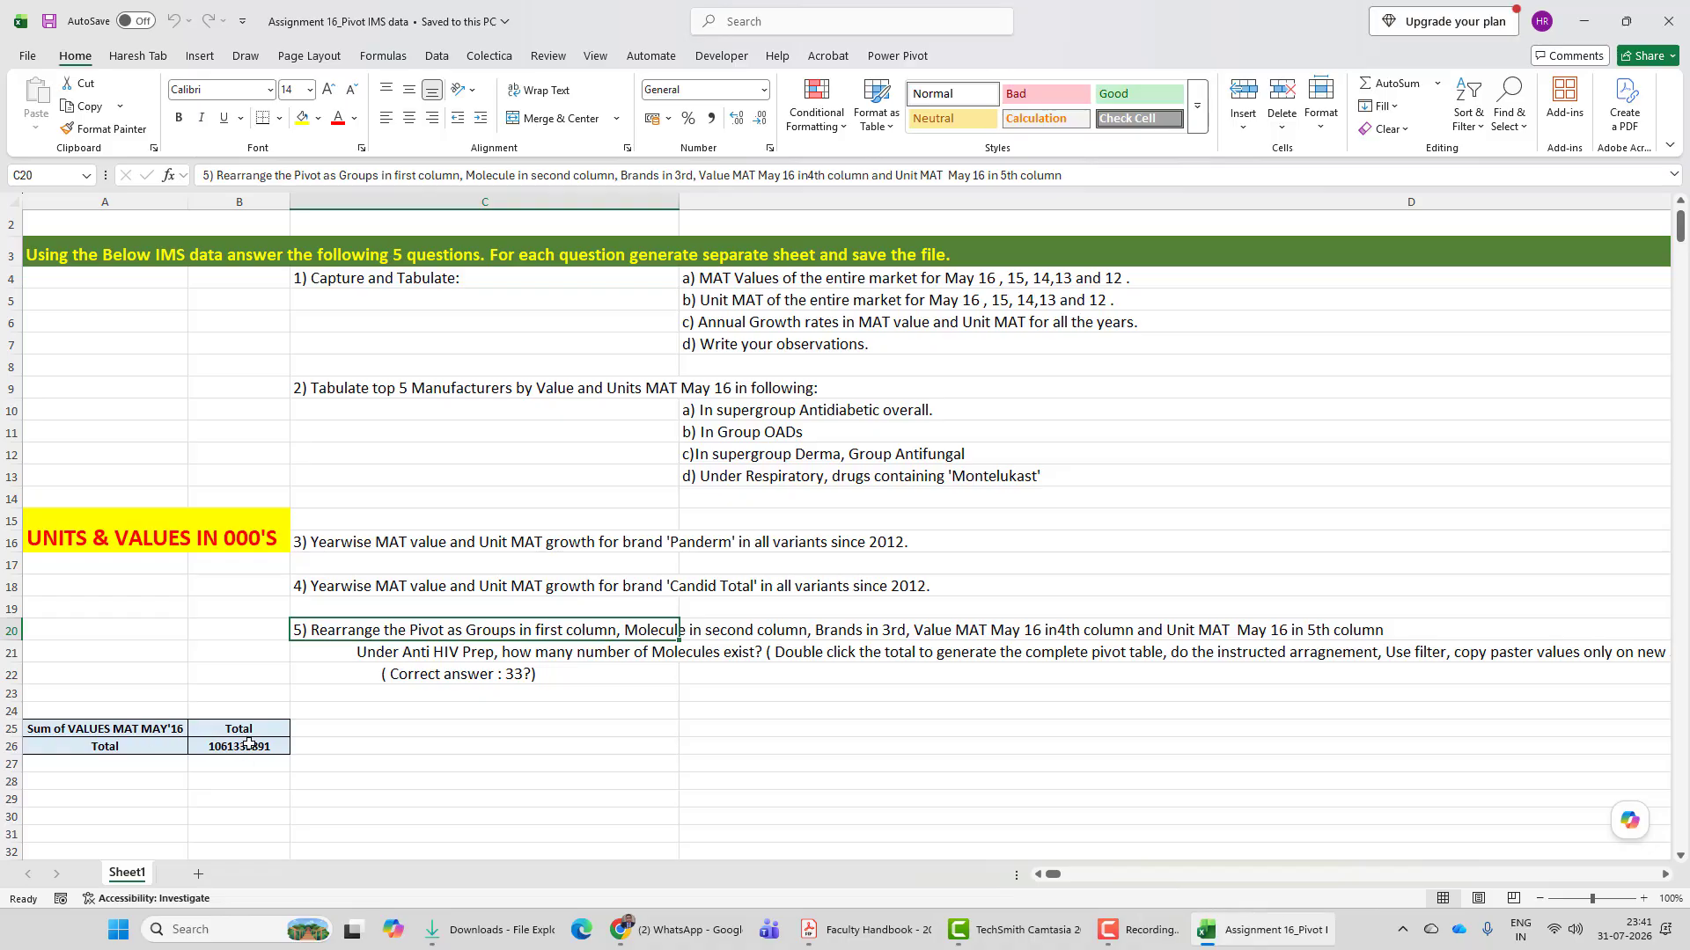
# Step: Display the pivot table's field list, widen it and bring the VALUES MAT fields into view
pyautogui.doubleClick(166, 732)
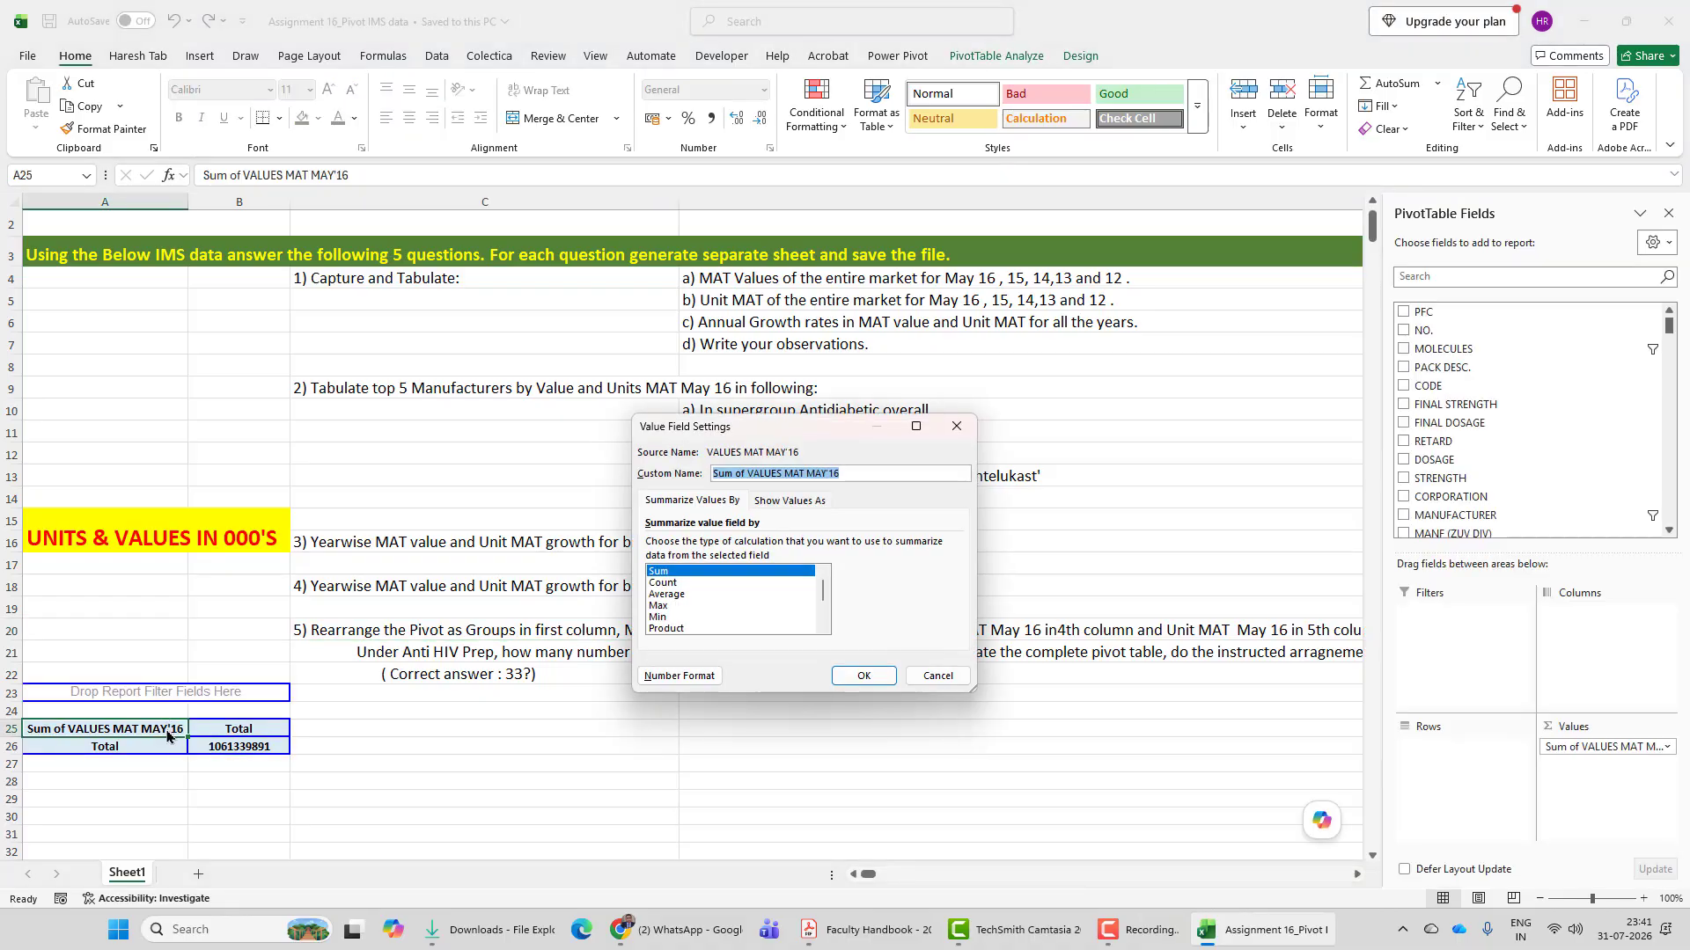
pyautogui.click(952, 682)
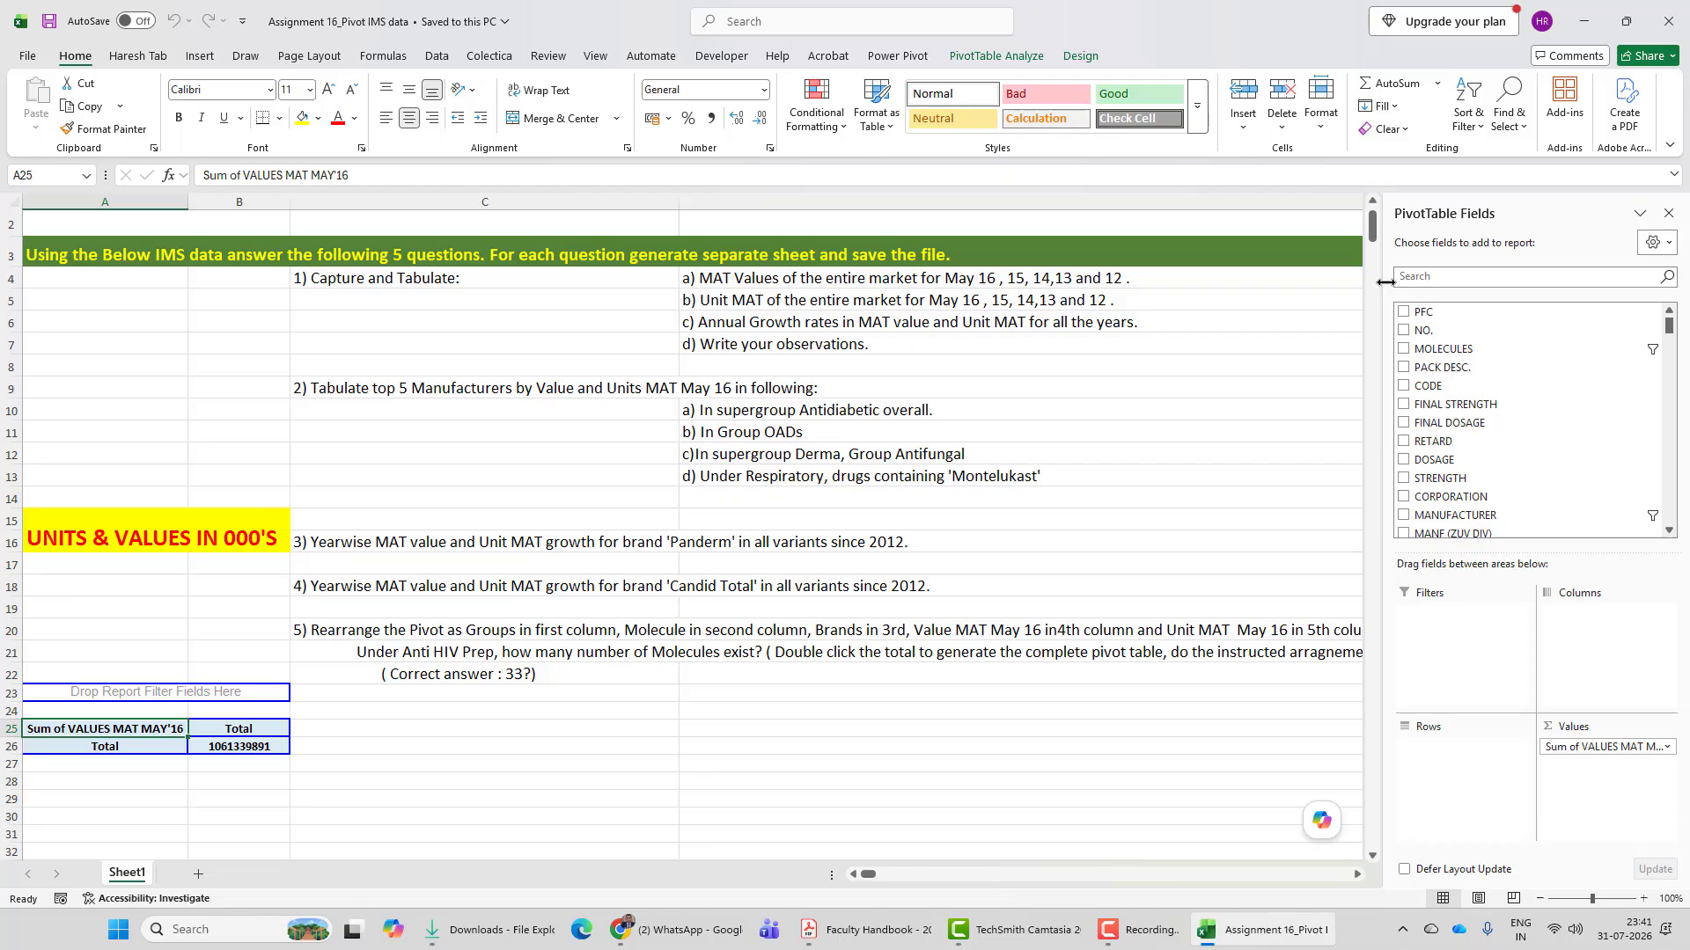
pyautogui.moveTo(1386, 281); pyautogui.dragTo(1243, 282)
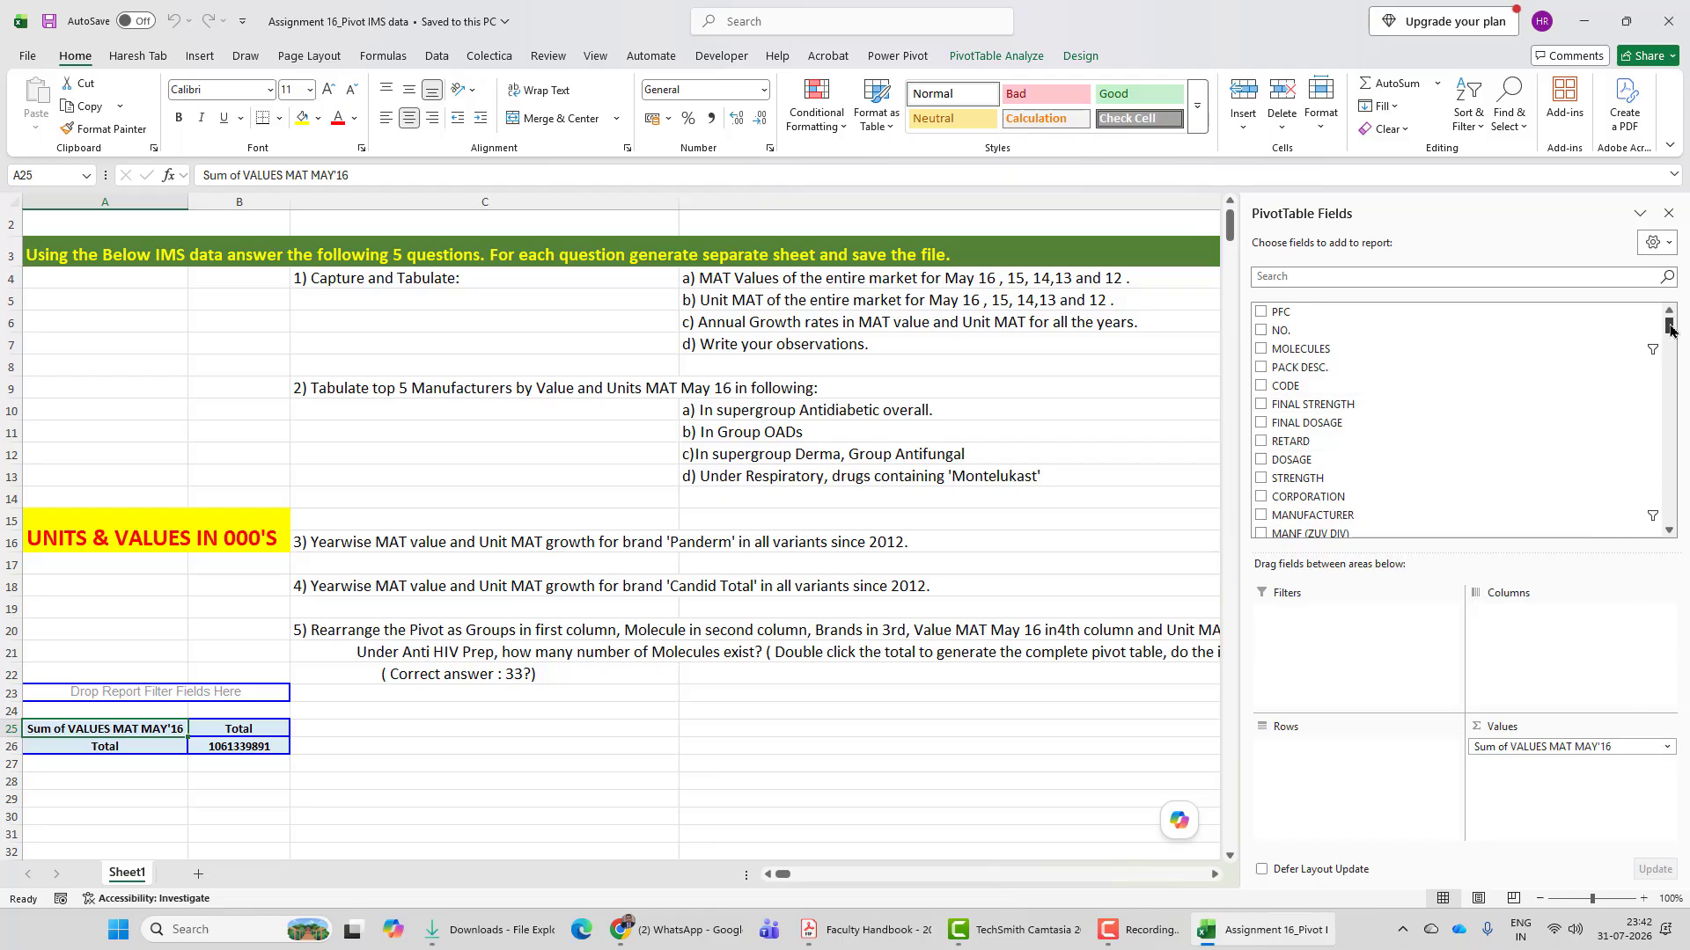
pyautogui.moveTo(1670, 329); pyautogui.dragTo(1685, 386)
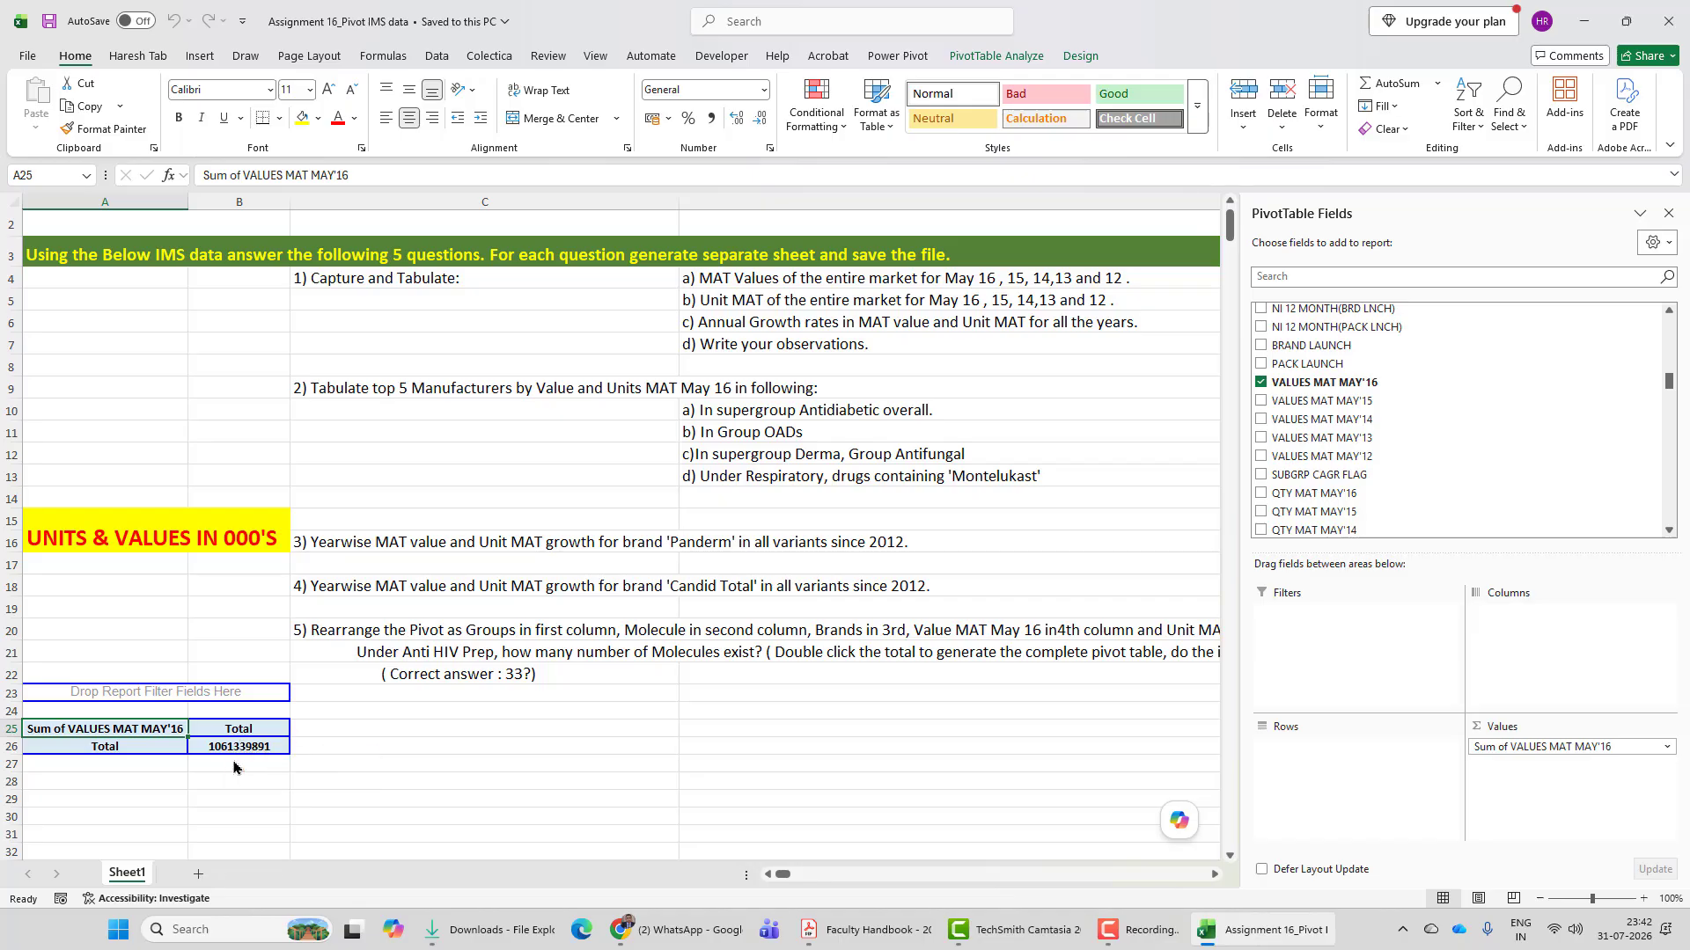
# Step: Take VALUES MAT MAY'16 out of the pivot table and add it back to the Values area
pyautogui.moveTo(237, 747)
pyautogui.click(266, 748)
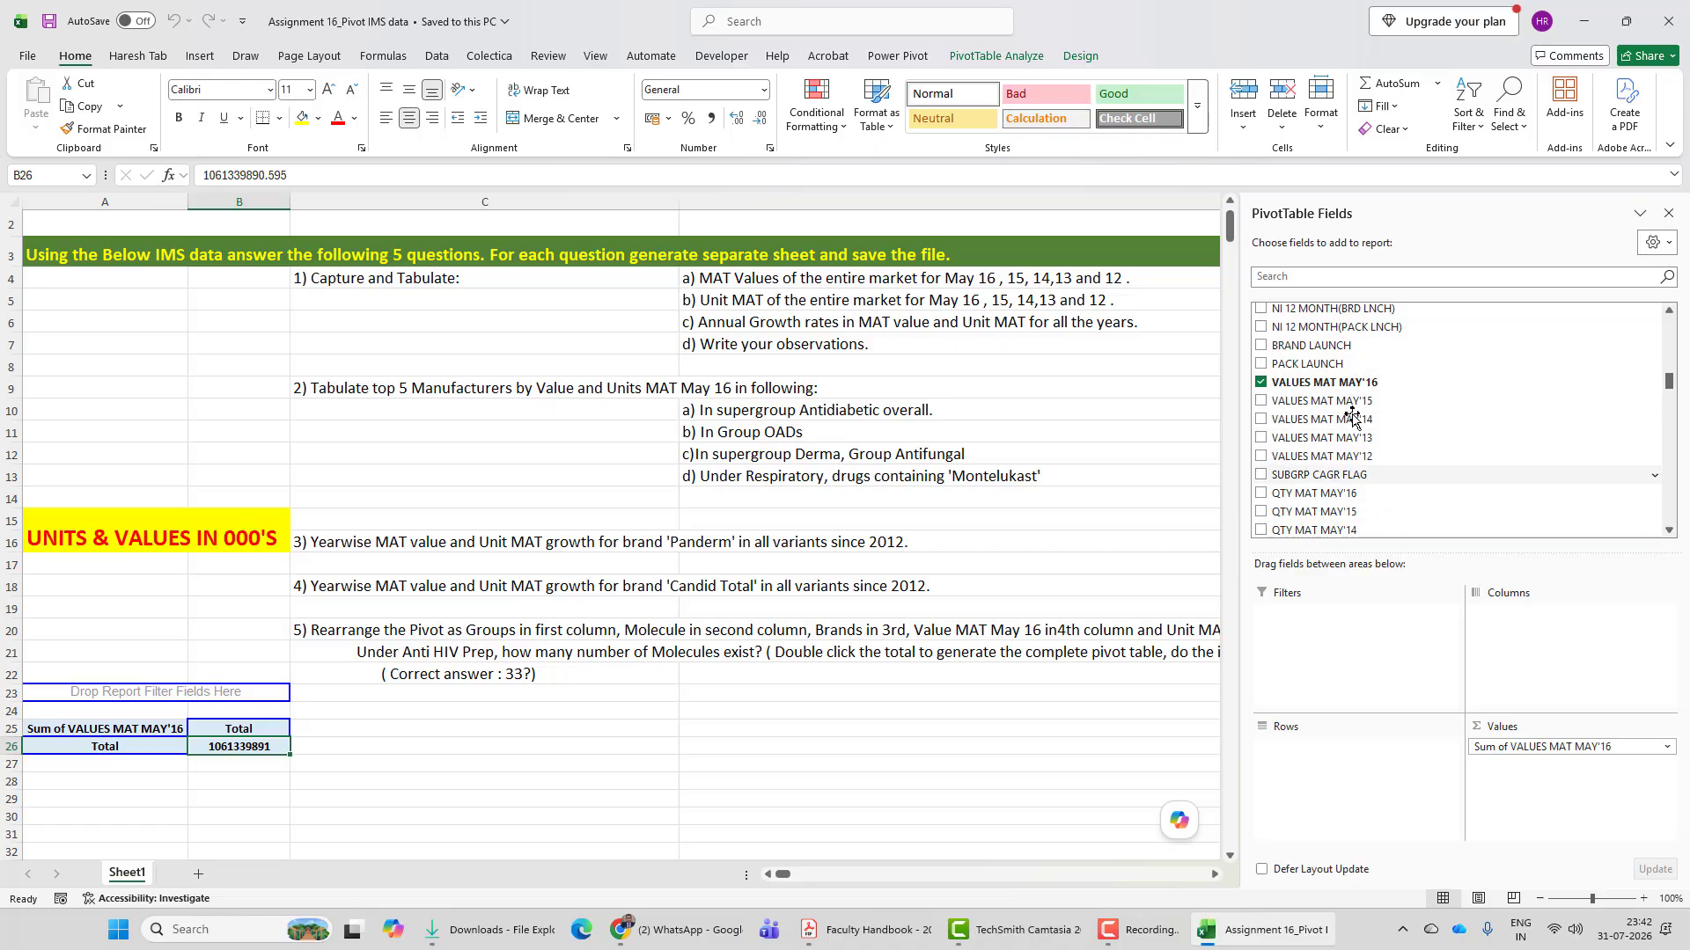
pyautogui.click(1261, 384)
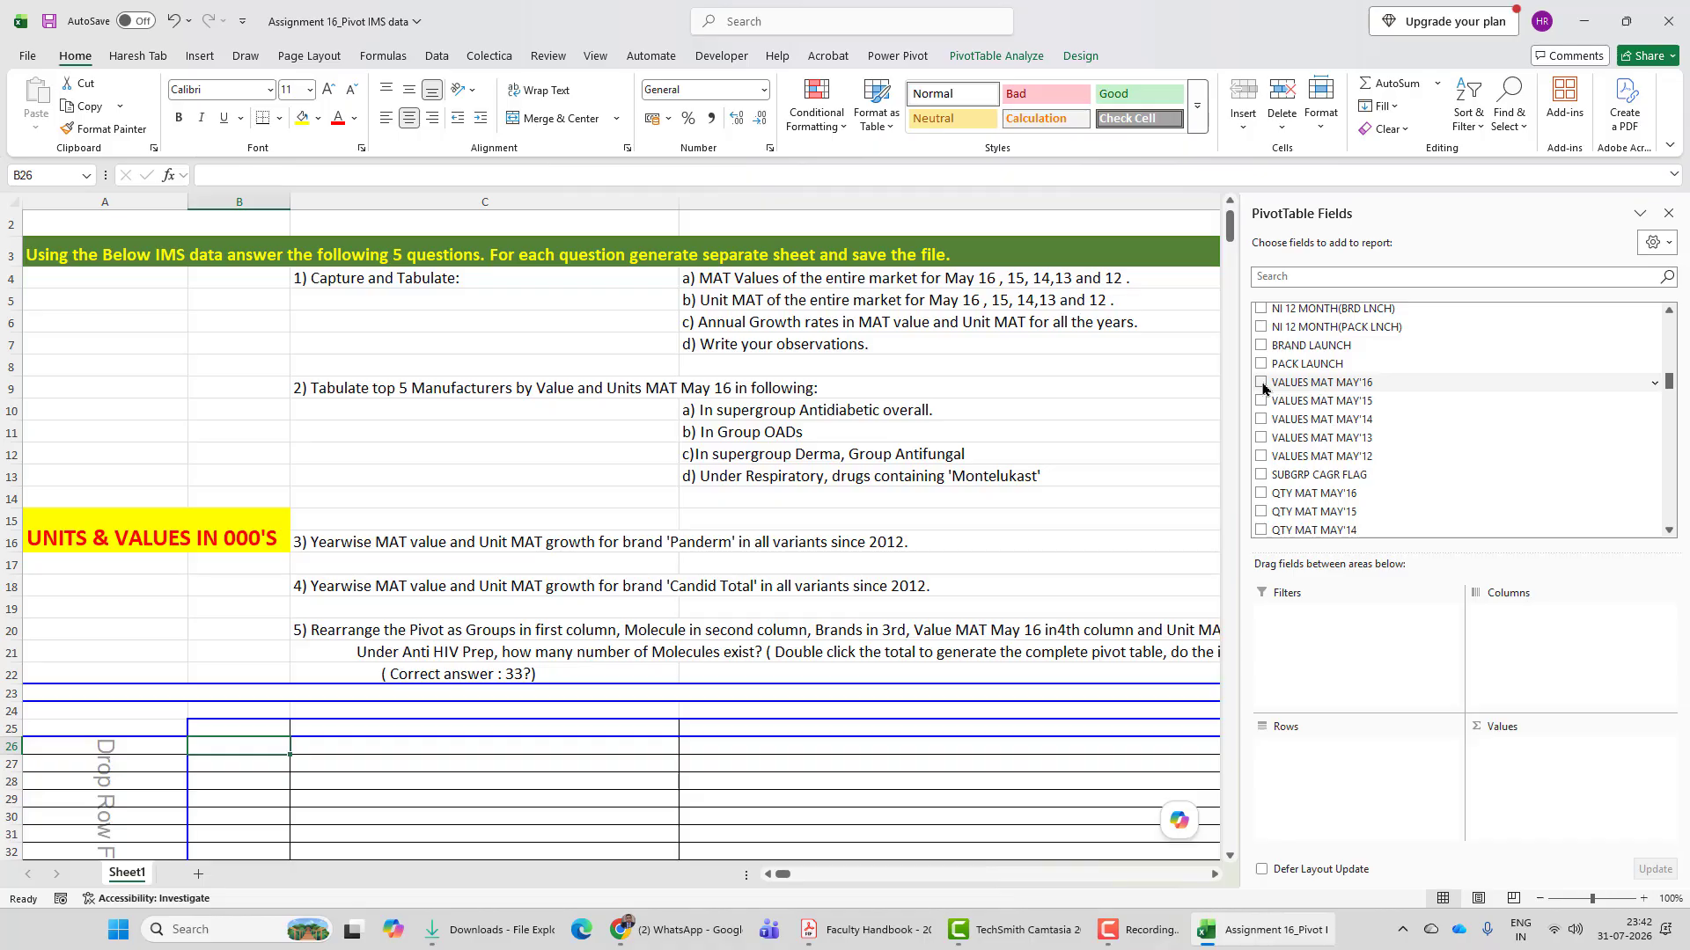
pyautogui.moveTo(1263, 387); pyautogui.dragTo(1370, 521)
pyautogui.moveTo(1591, 759); pyautogui.dragTo(1581, 762)
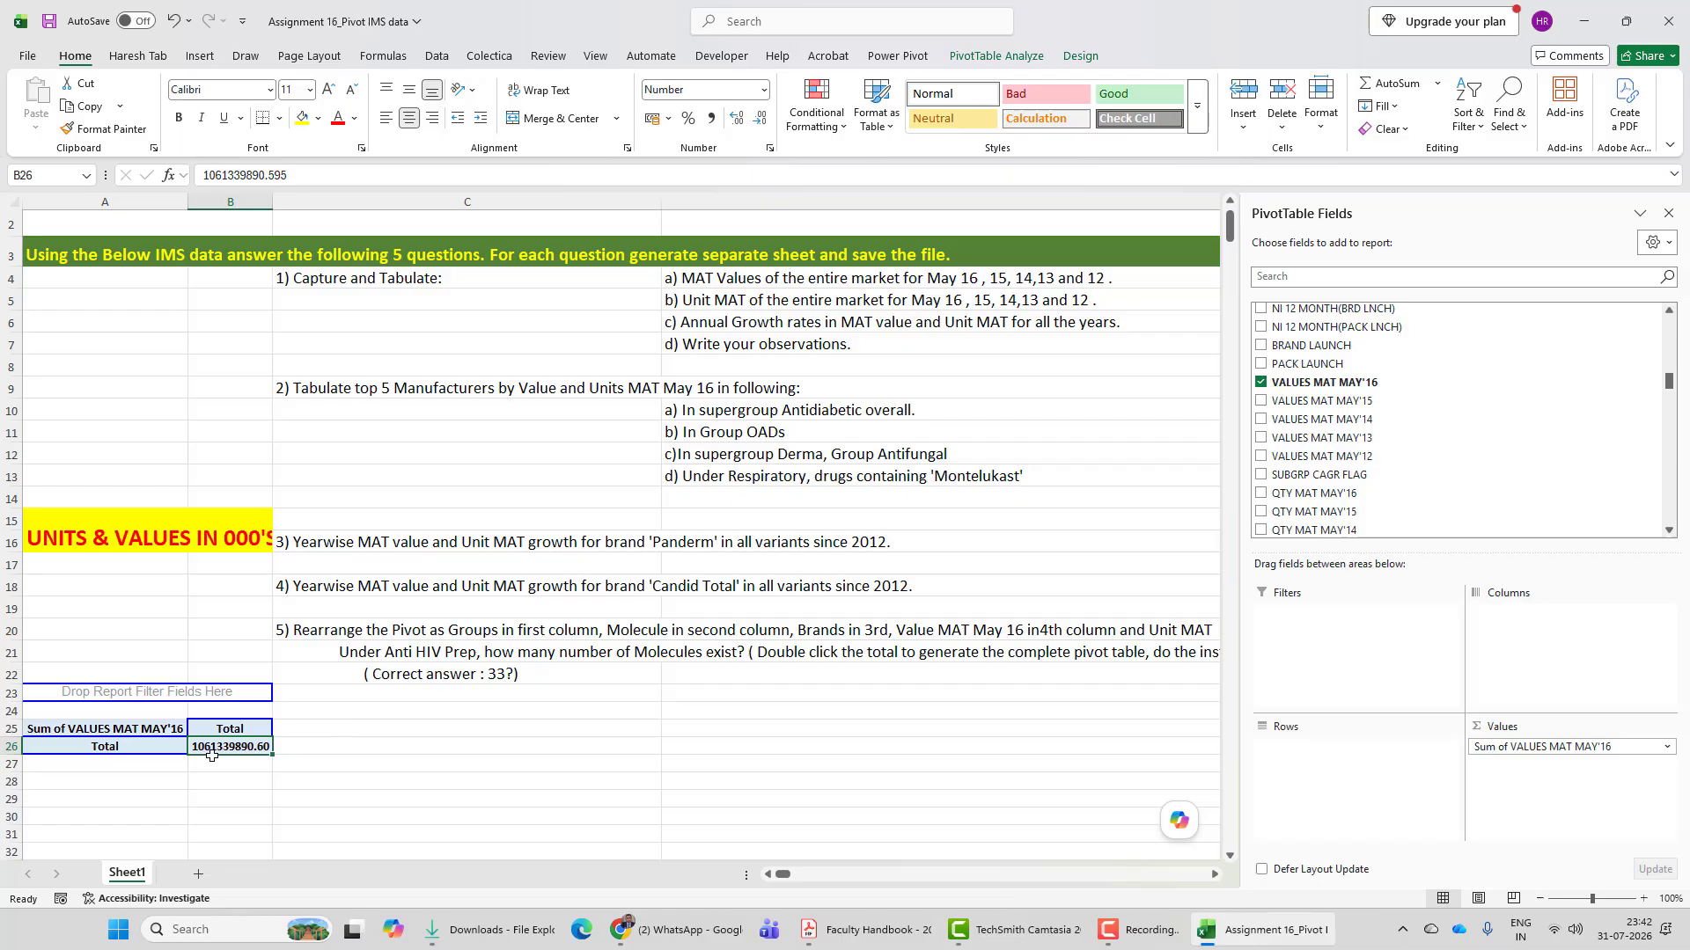
# Step: Add the VALUES MAT fields for MAY'15, MAY'14, MAY'13 and MAY'12 to the pivot table's values
pyautogui.click(1260, 401)
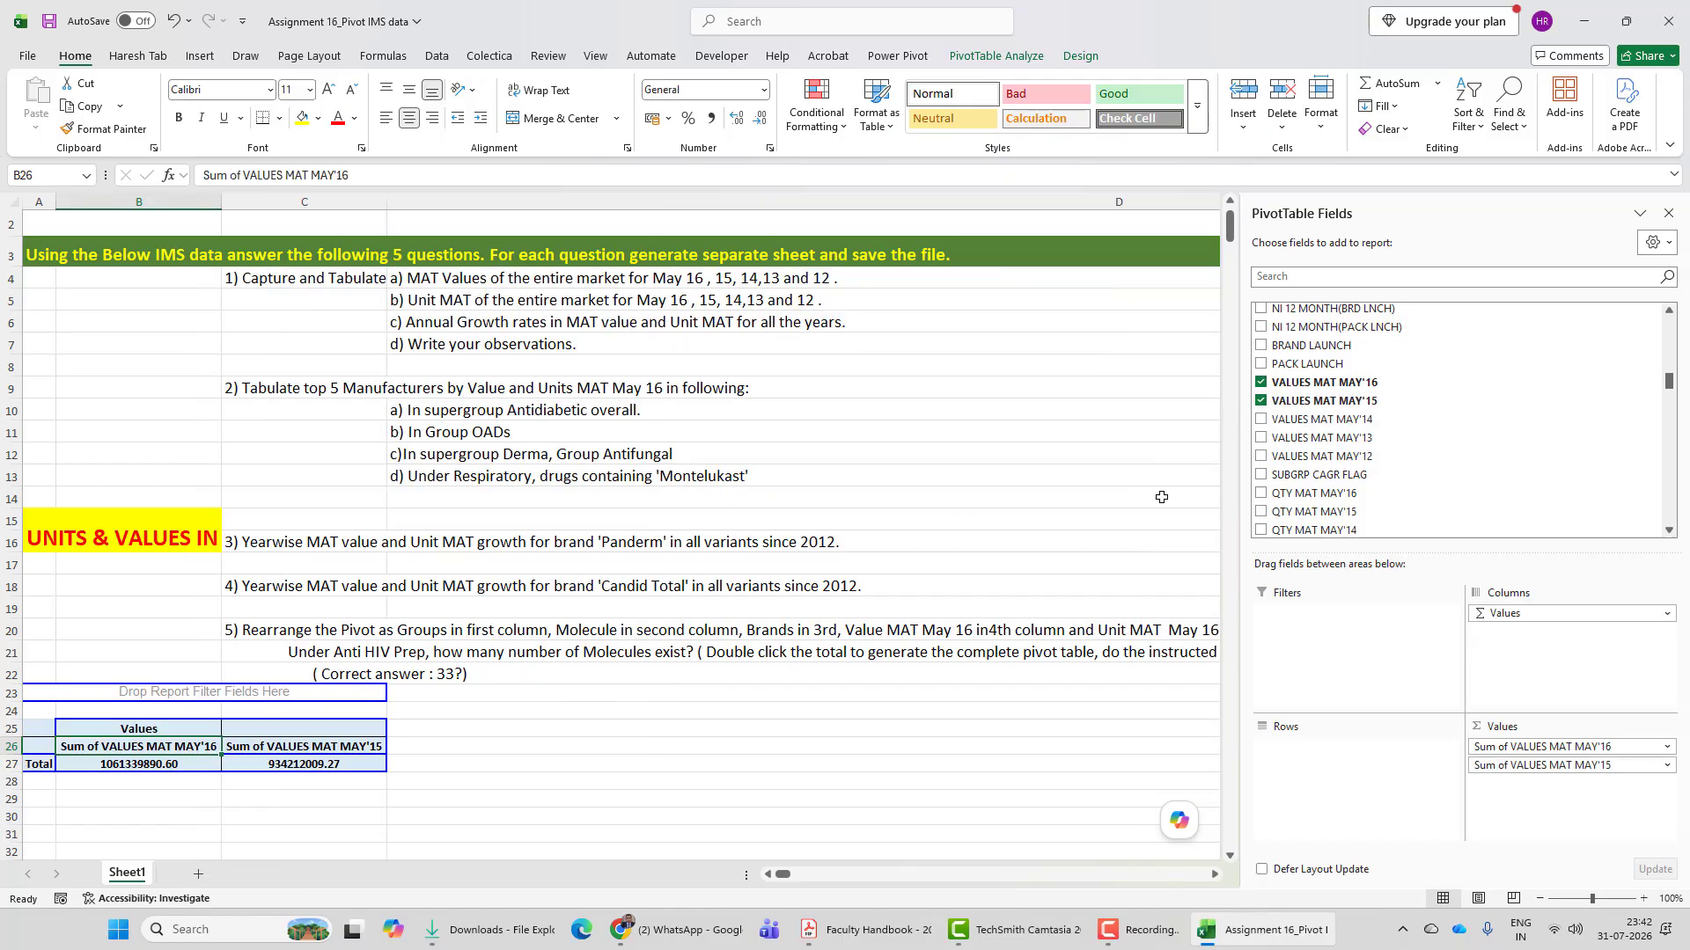
pyautogui.click(1261, 420)
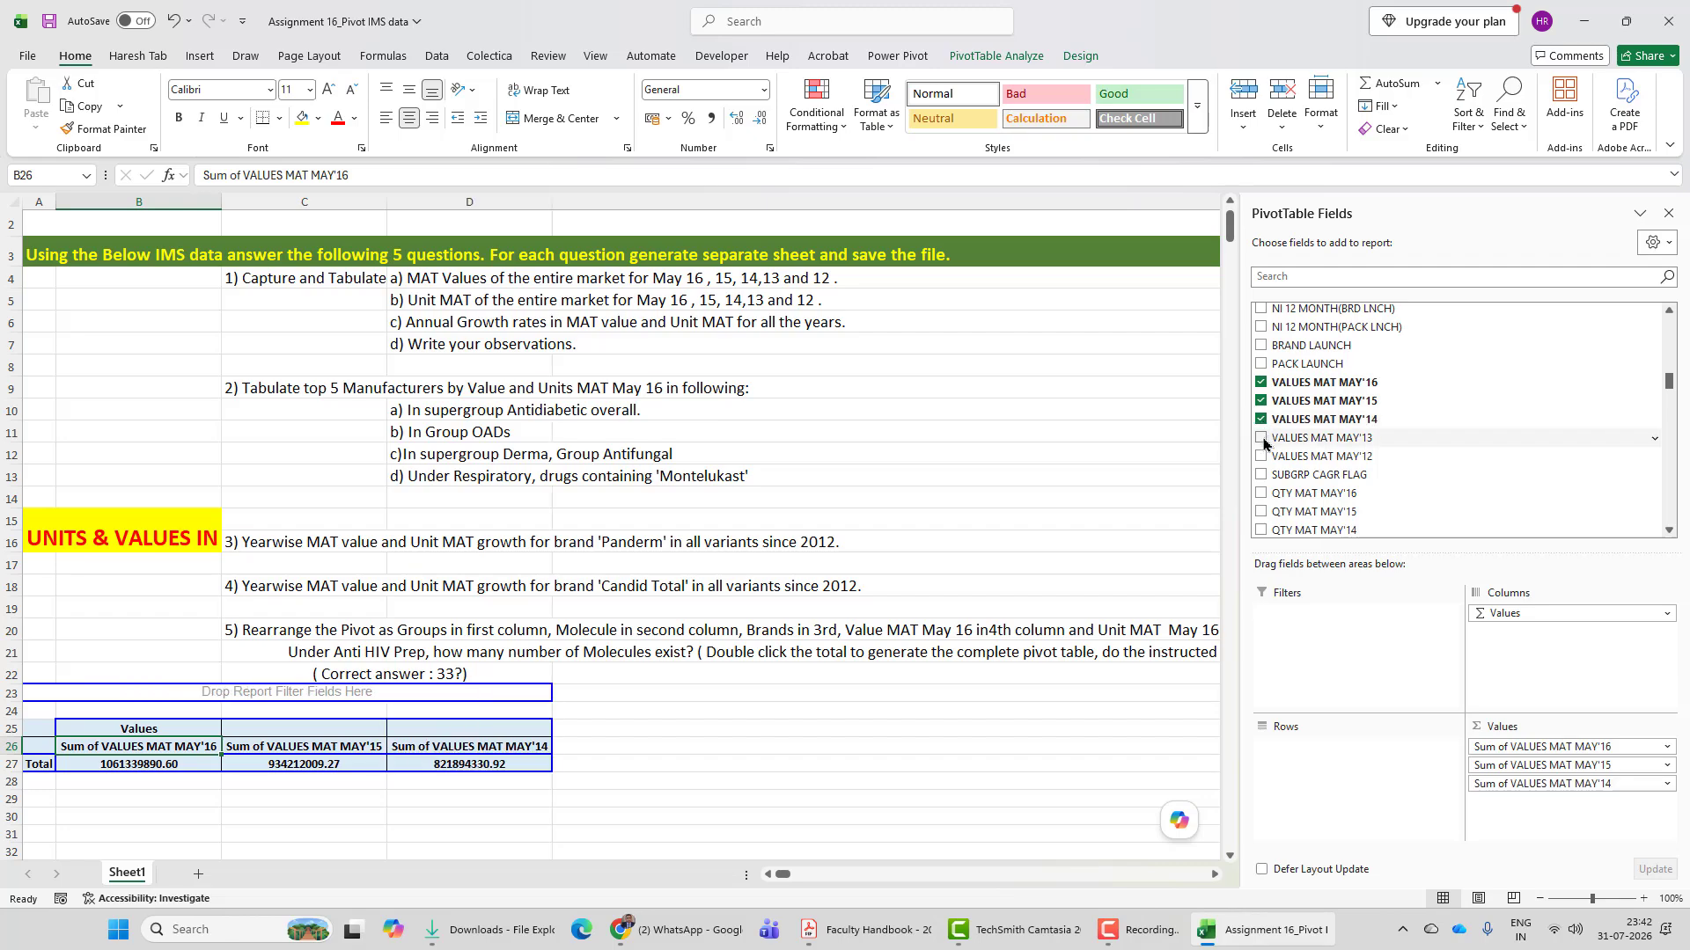
pyautogui.click(1261, 437)
pyautogui.click(1261, 455)
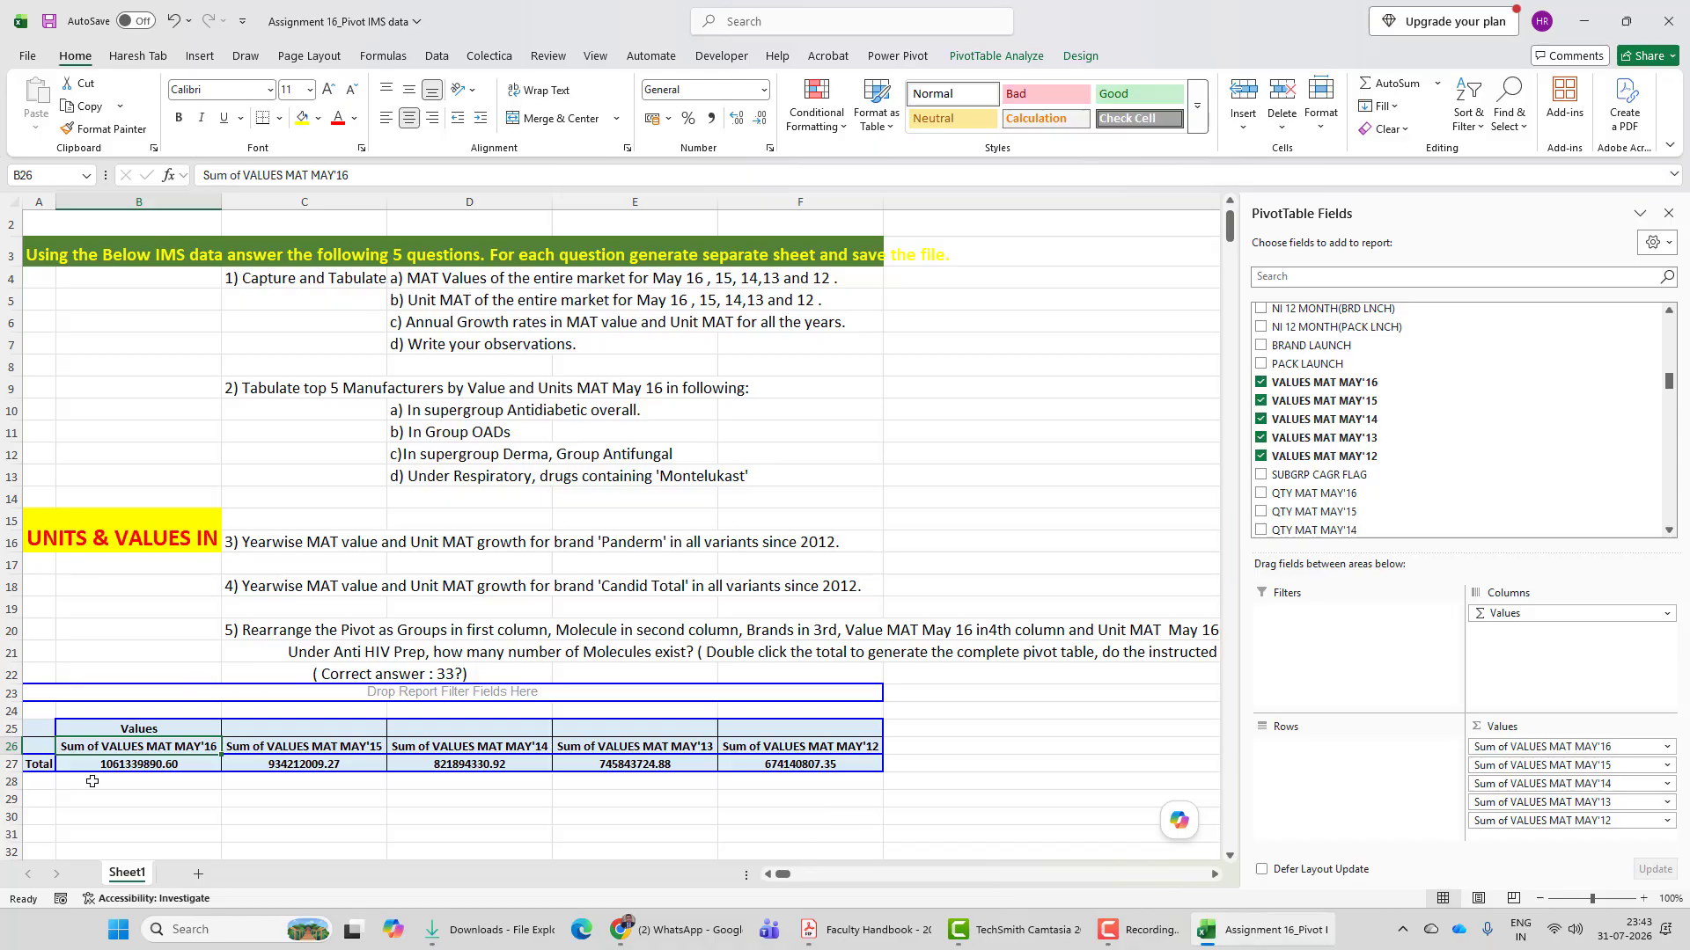
# Step: Copy the pivot's five MAT value headers with their totals and paste them into a new sheet at cell E4
pyautogui.moveTo(97, 747); pyautogui.dragTo(777, 761)
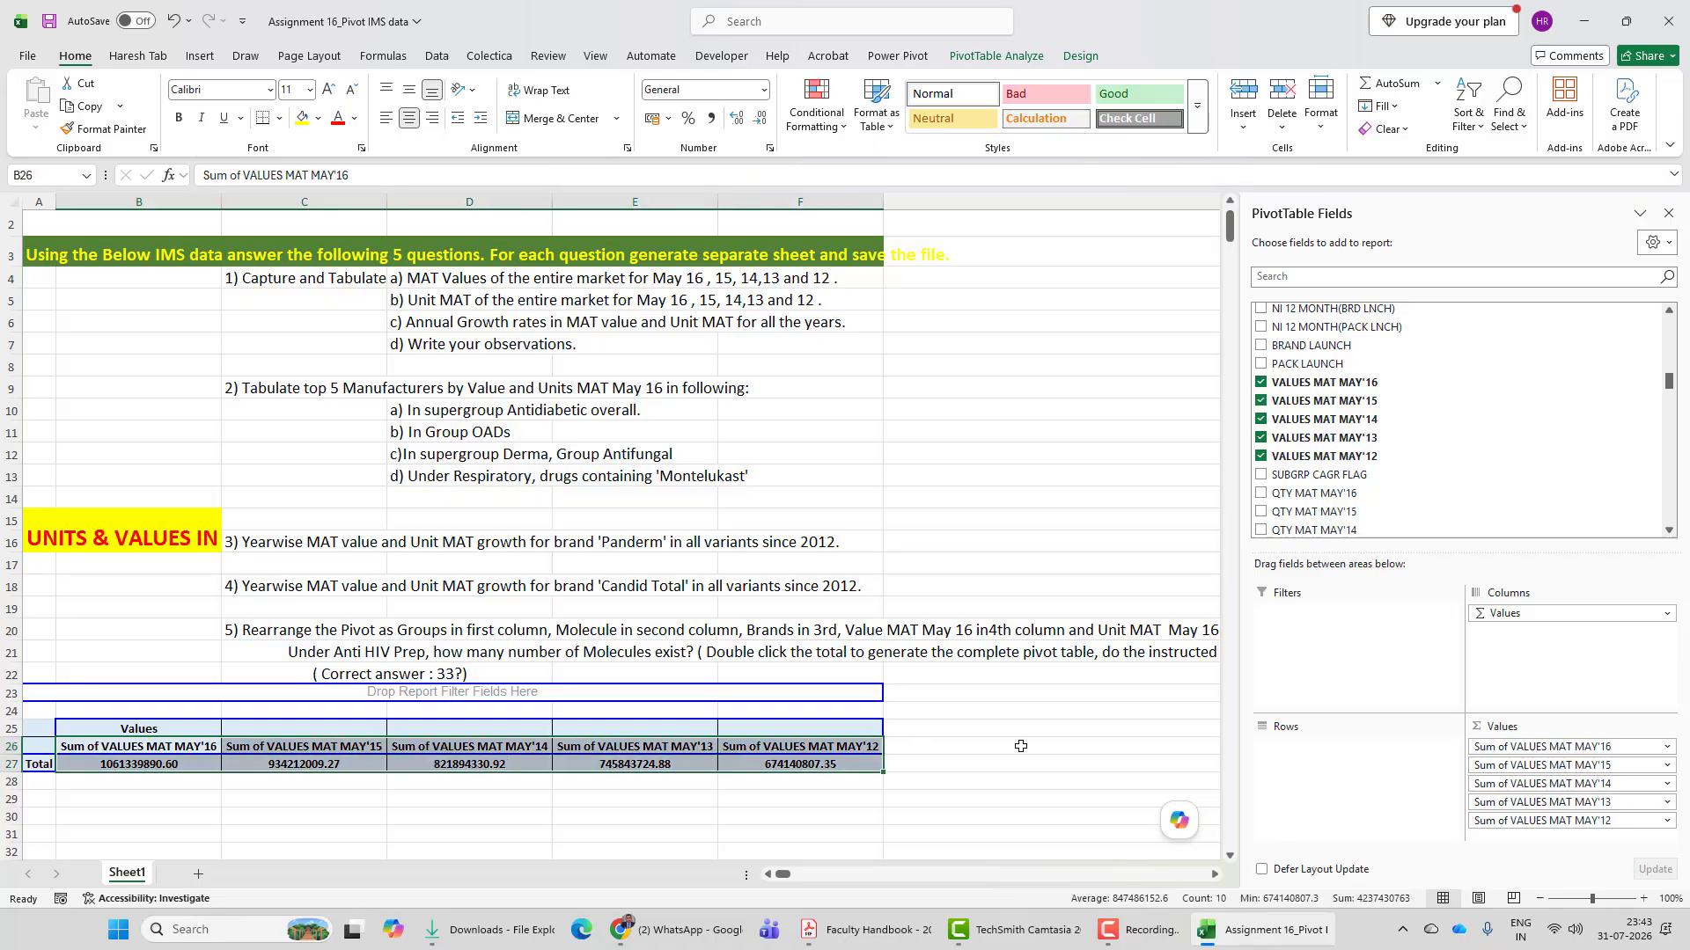
pyautogui.hotkey('ctrl', 'c')
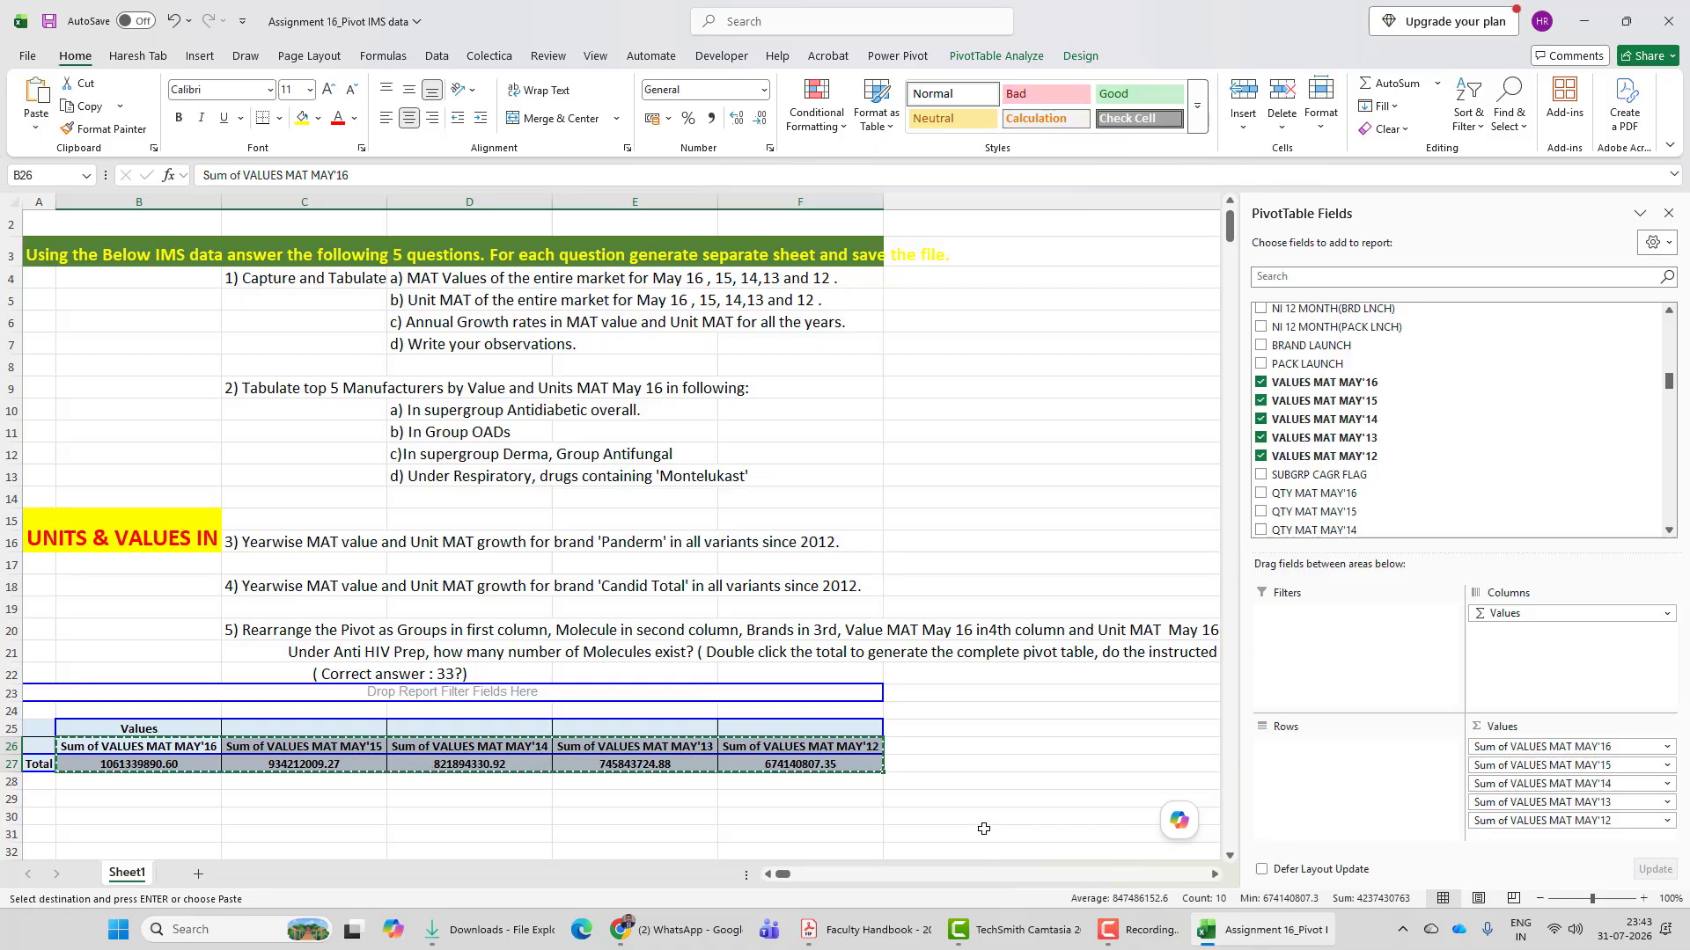
pyautogui.click(198, 874)
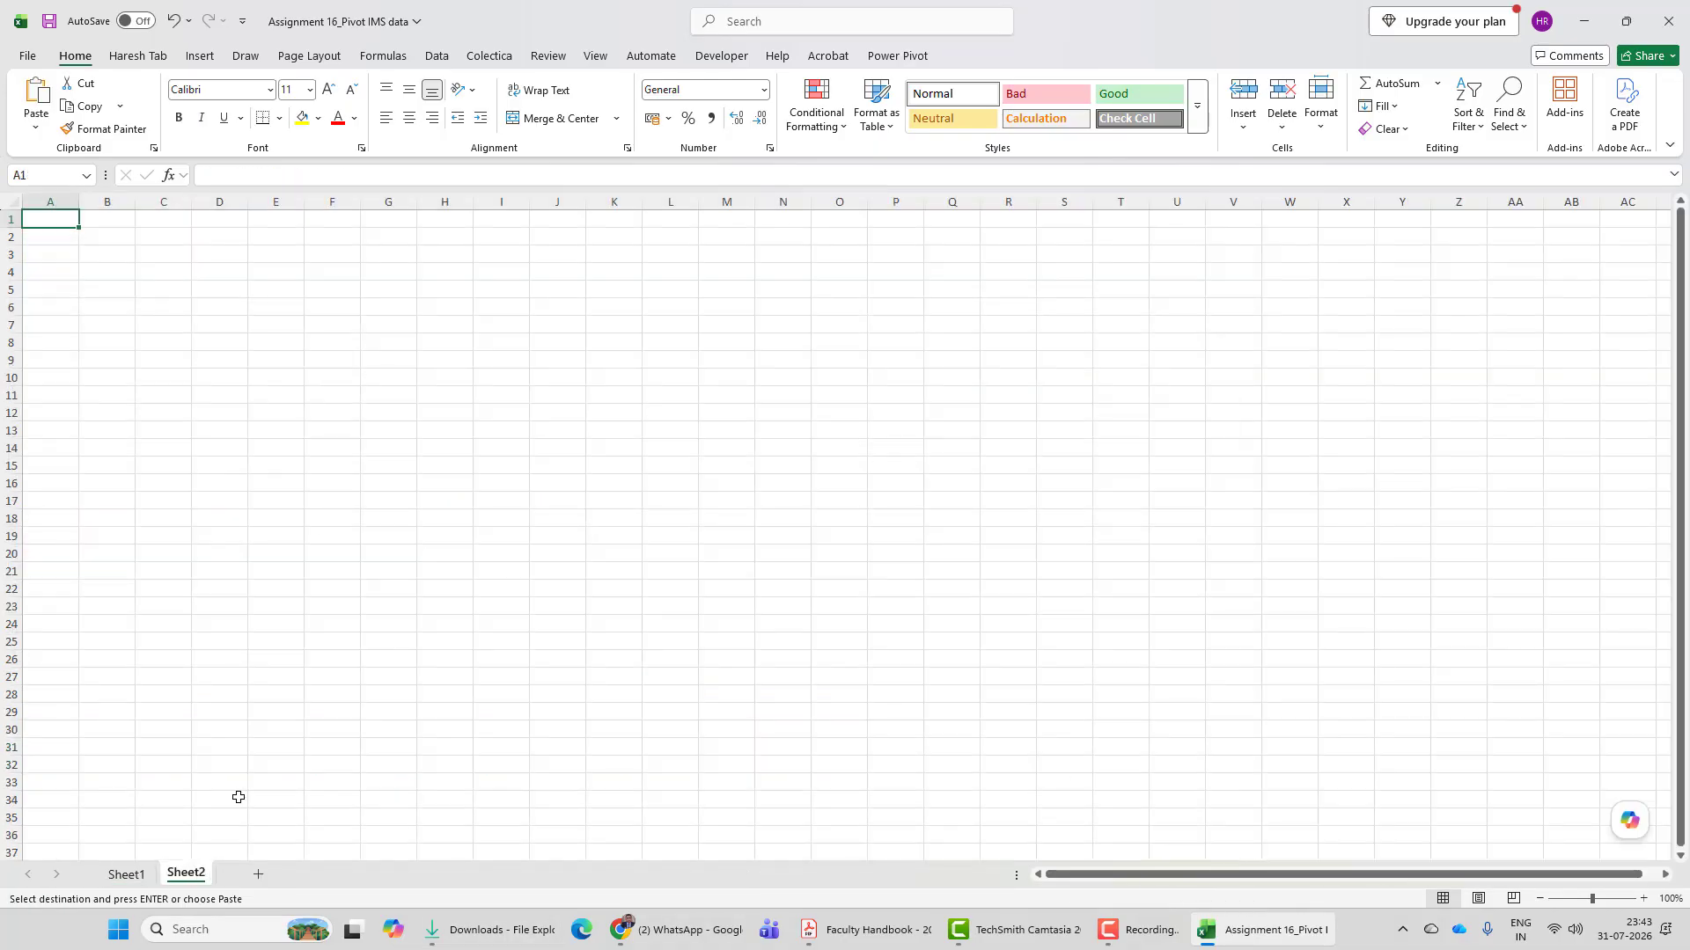
pyautogui.click(275, 277)
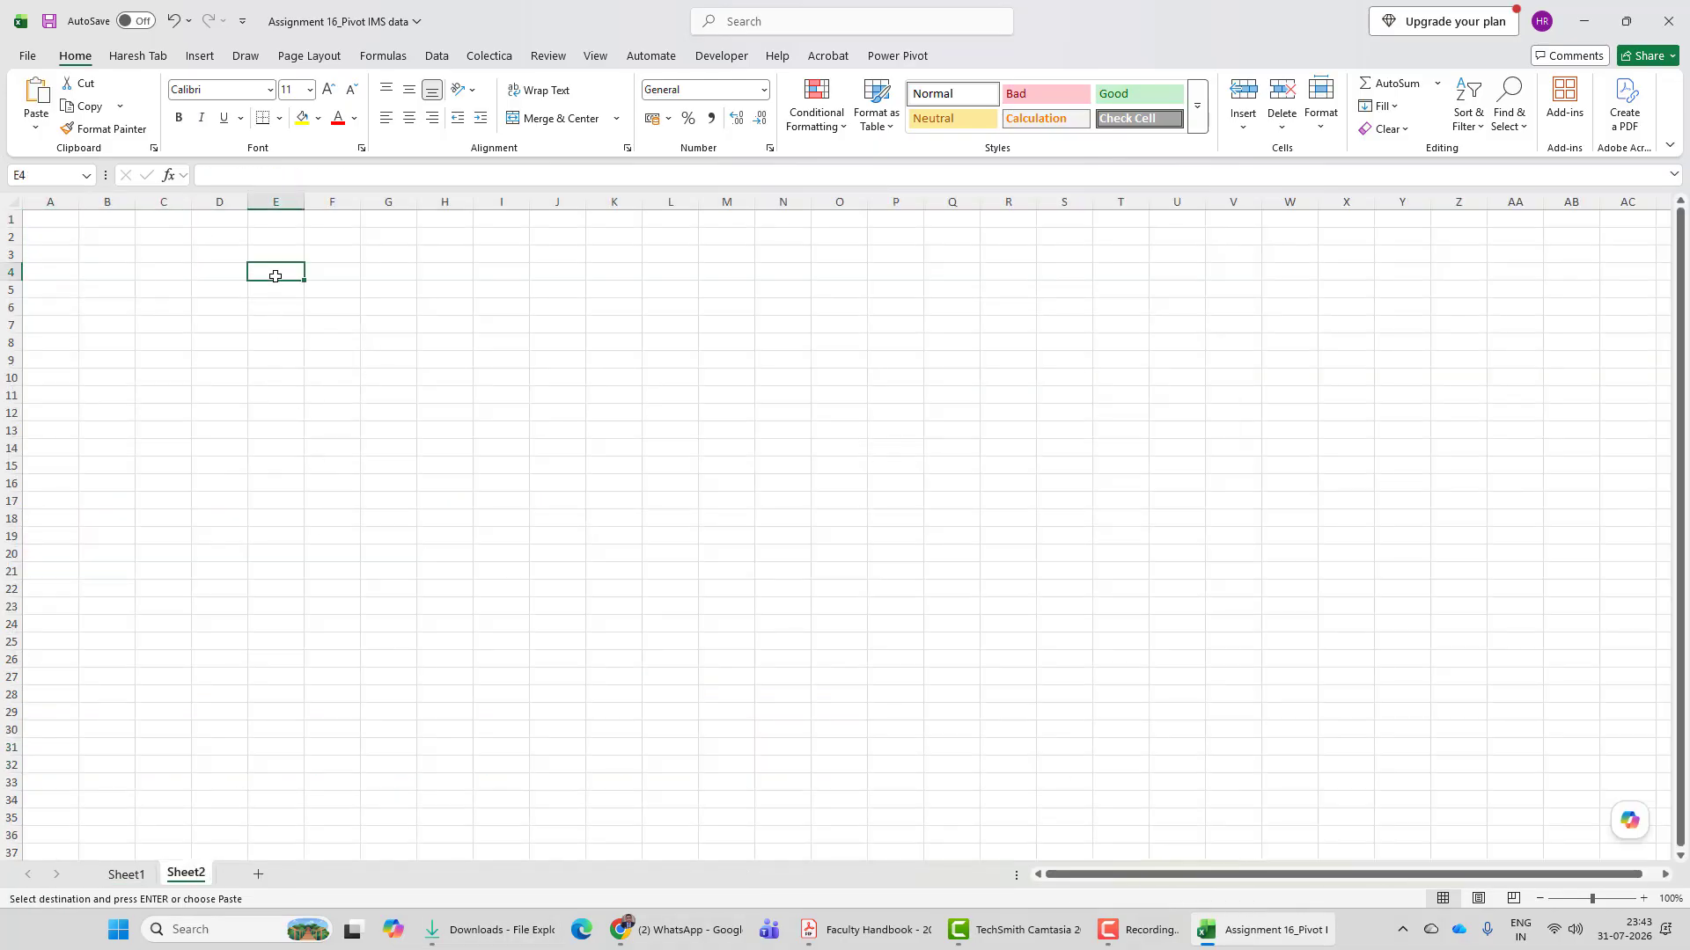
pyautogui.hotkey('ctrl', 'v')
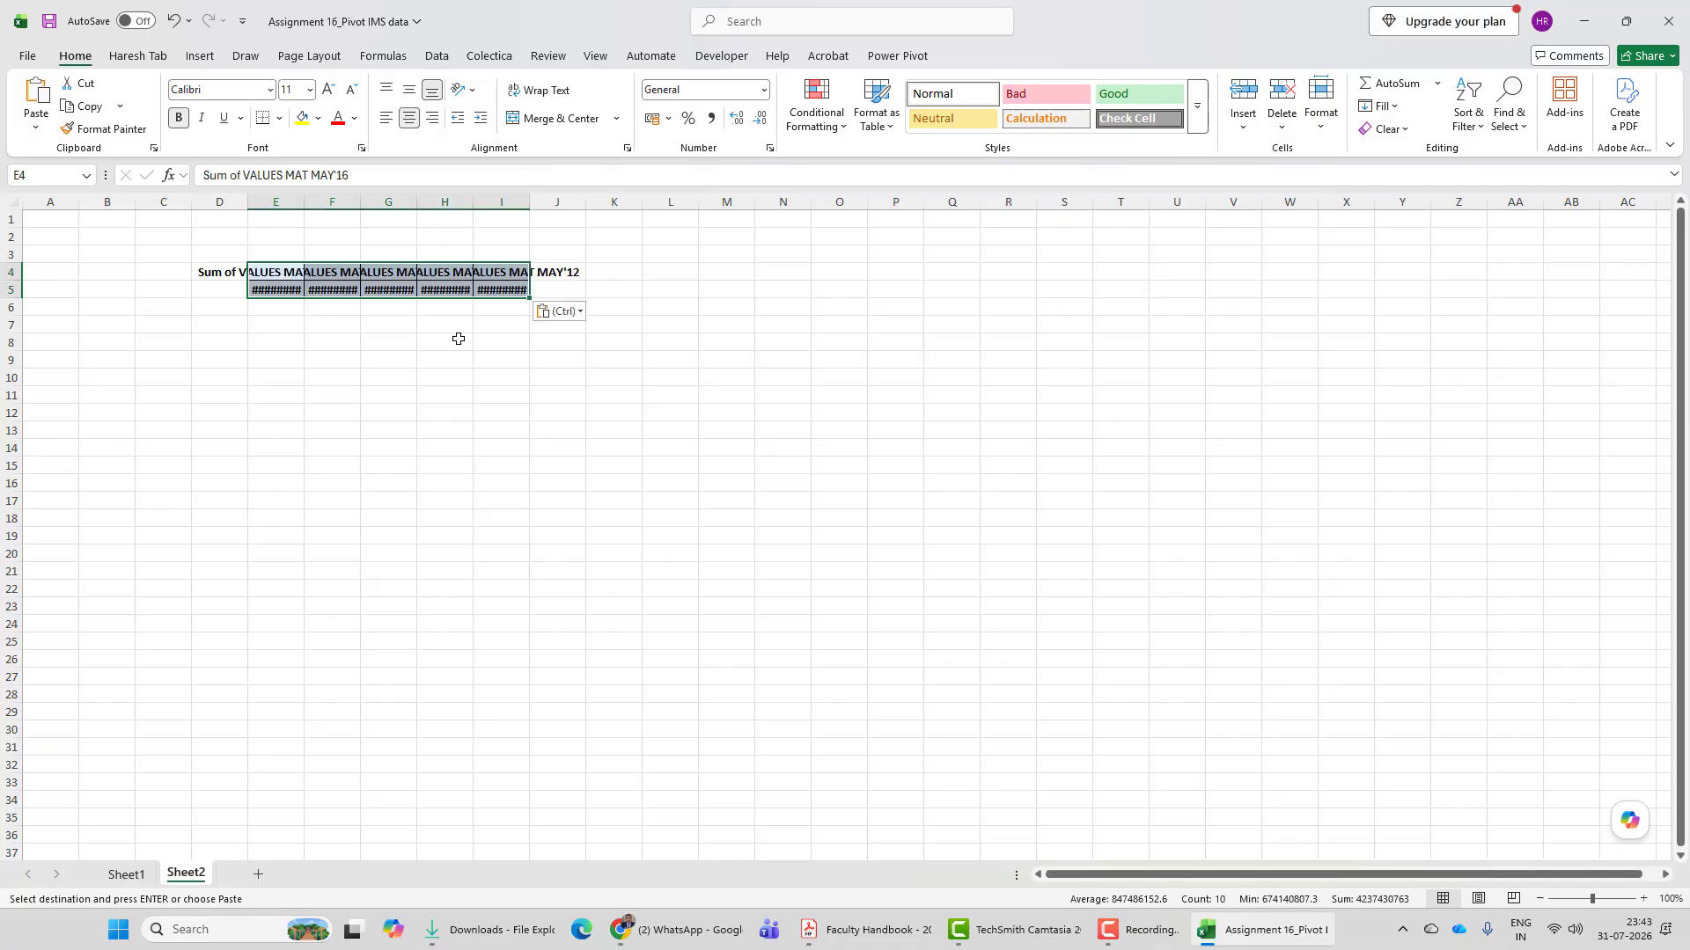
# Step: Autofit the widths of columns E to I on the new sheet to the pasted headers and totals
pyautogui.moveTo(276, 201); pyautogui.dragTo(528, 204)
pyautogui.doubleClick(528, 203)
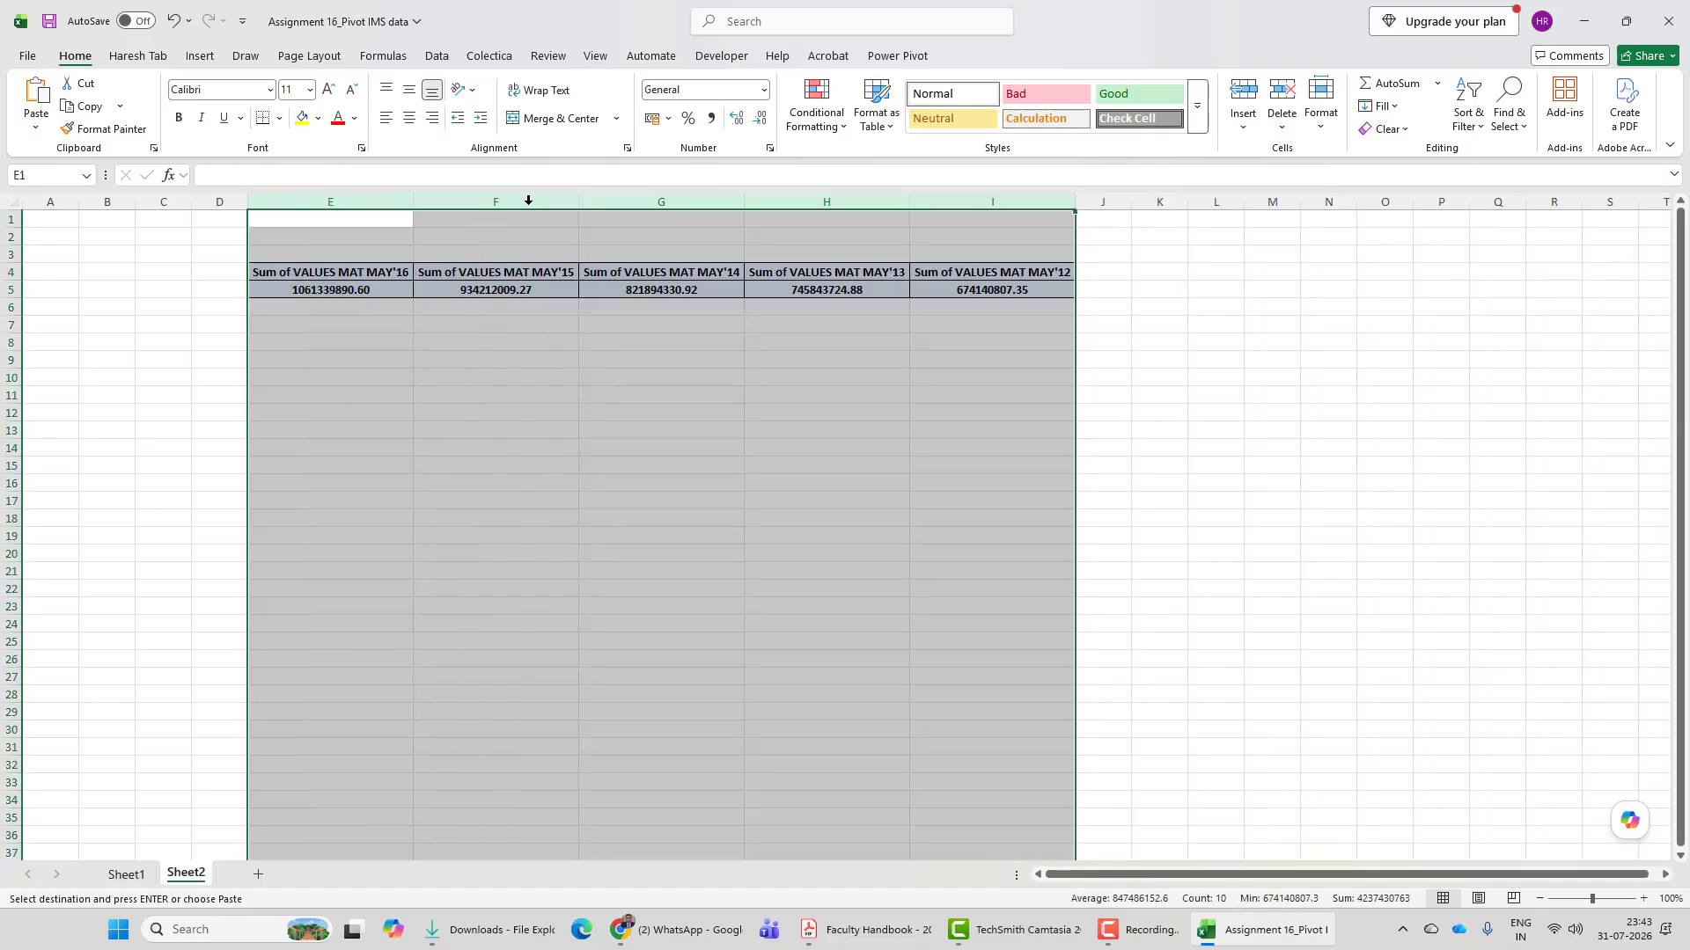
pyautogui.click(947, 514)
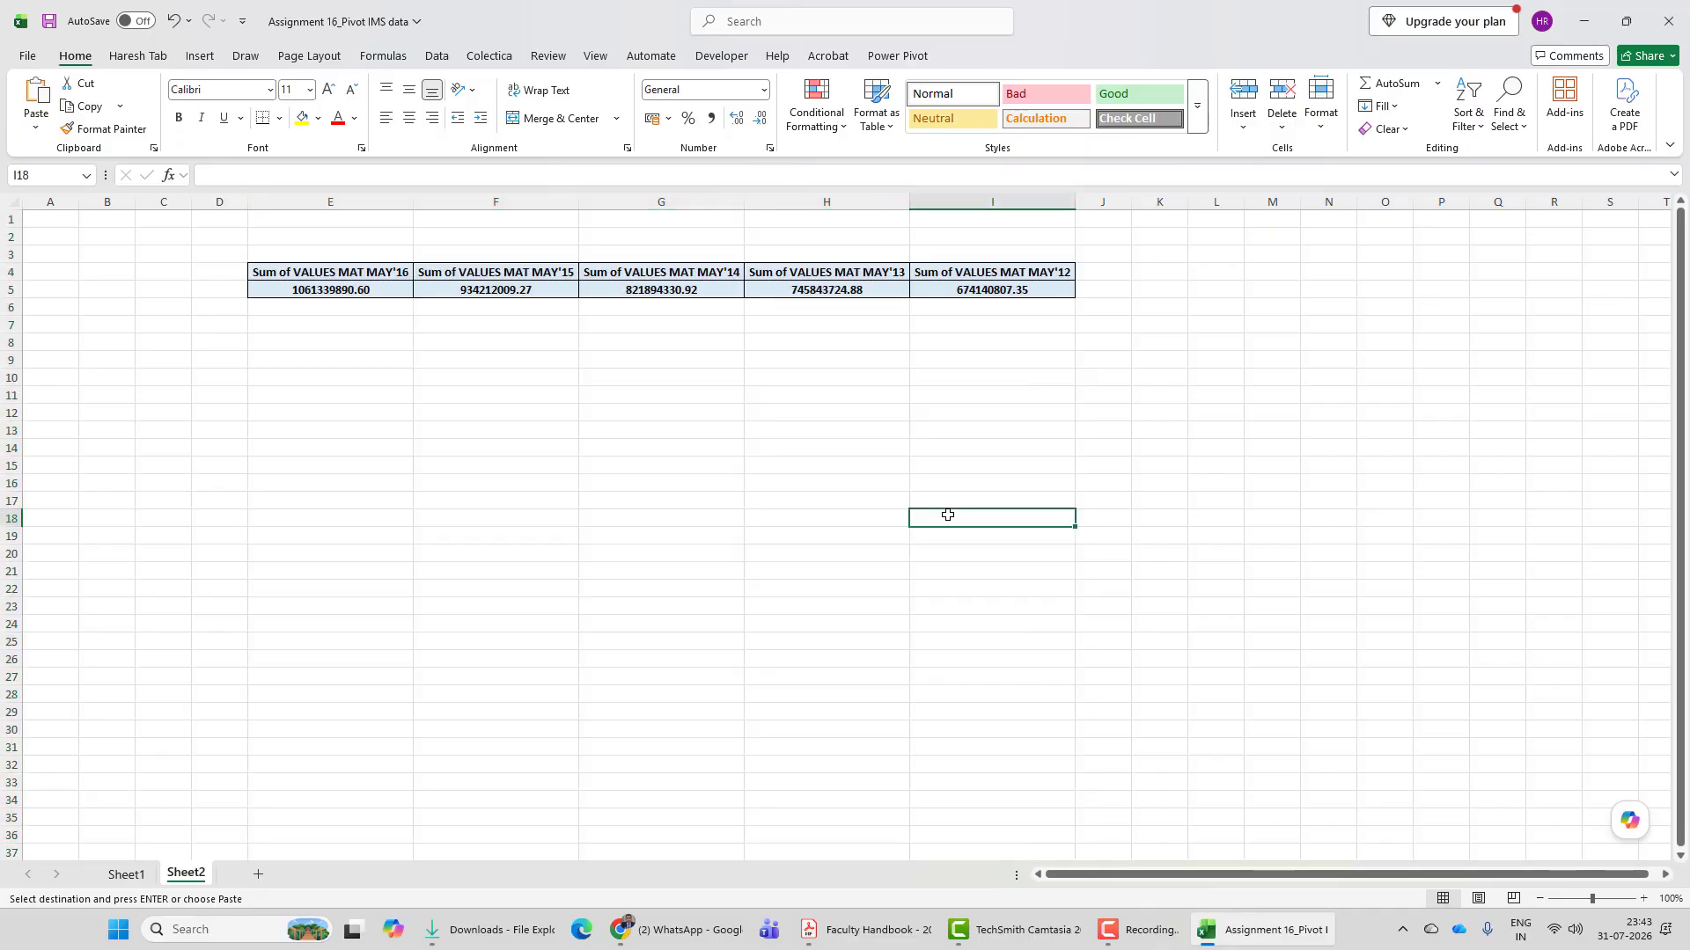
# Step: Rename the new sheet holding the pasted MAT values as "1 a"
pyautogui.doubleClick(185, 874)
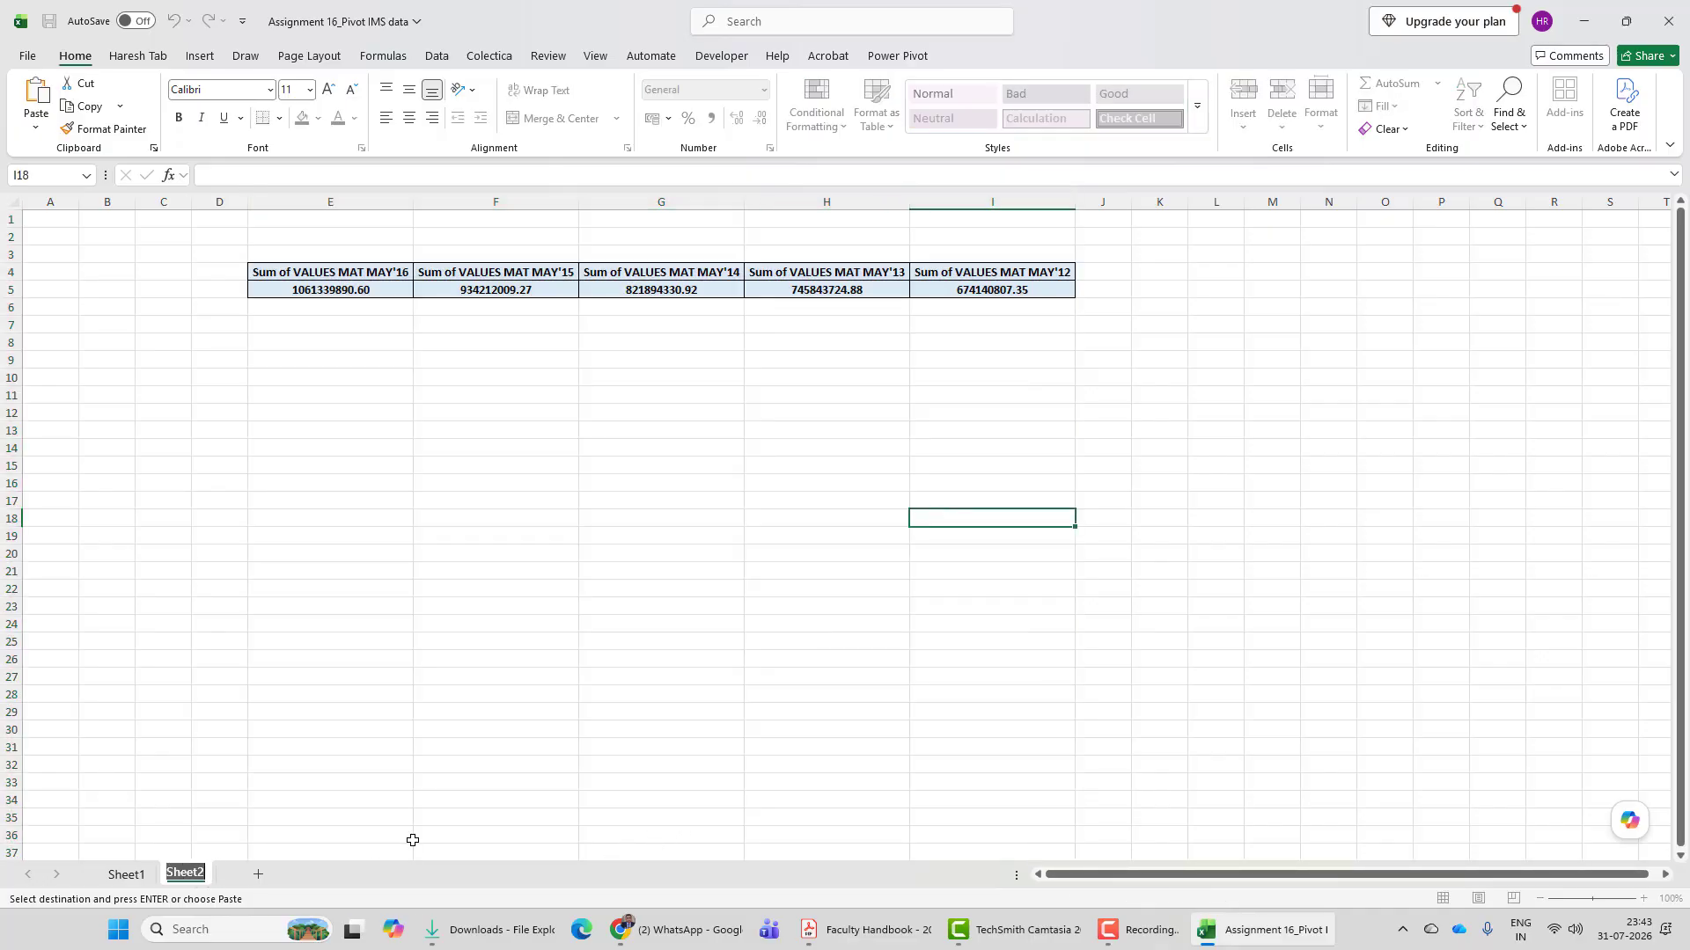
pyautogui.write('1 a')
pyautogui.click(633, 619)
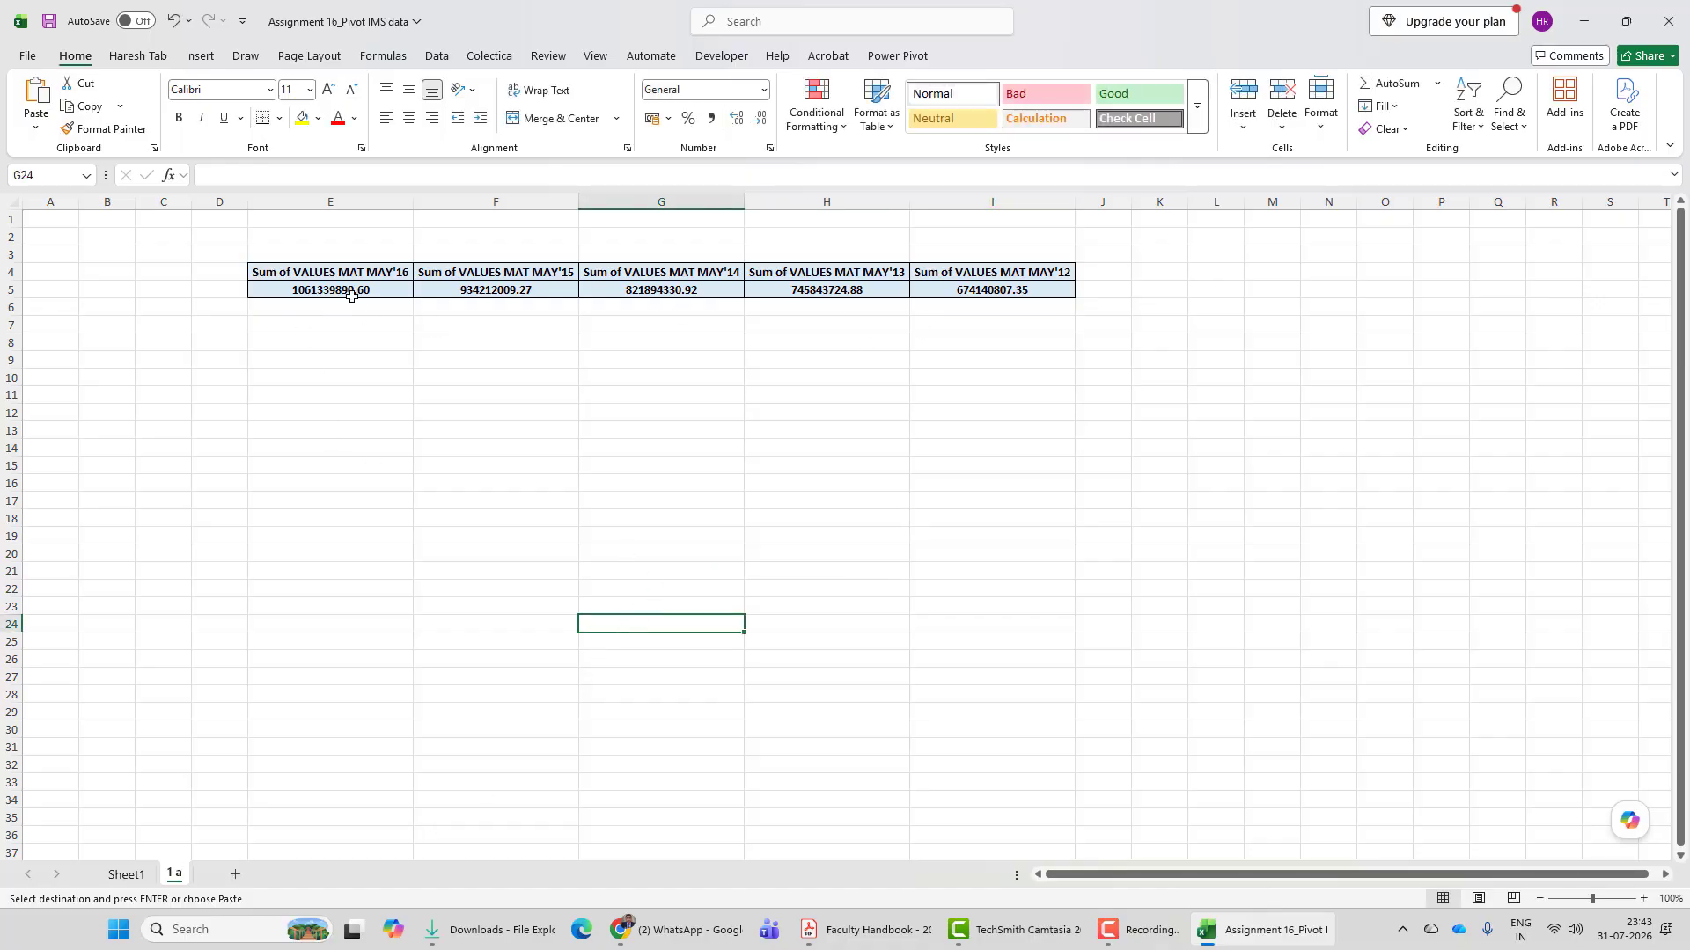
pyautogui.moveTo(1002, 272); pyautogui.dragTo(1003, 290)
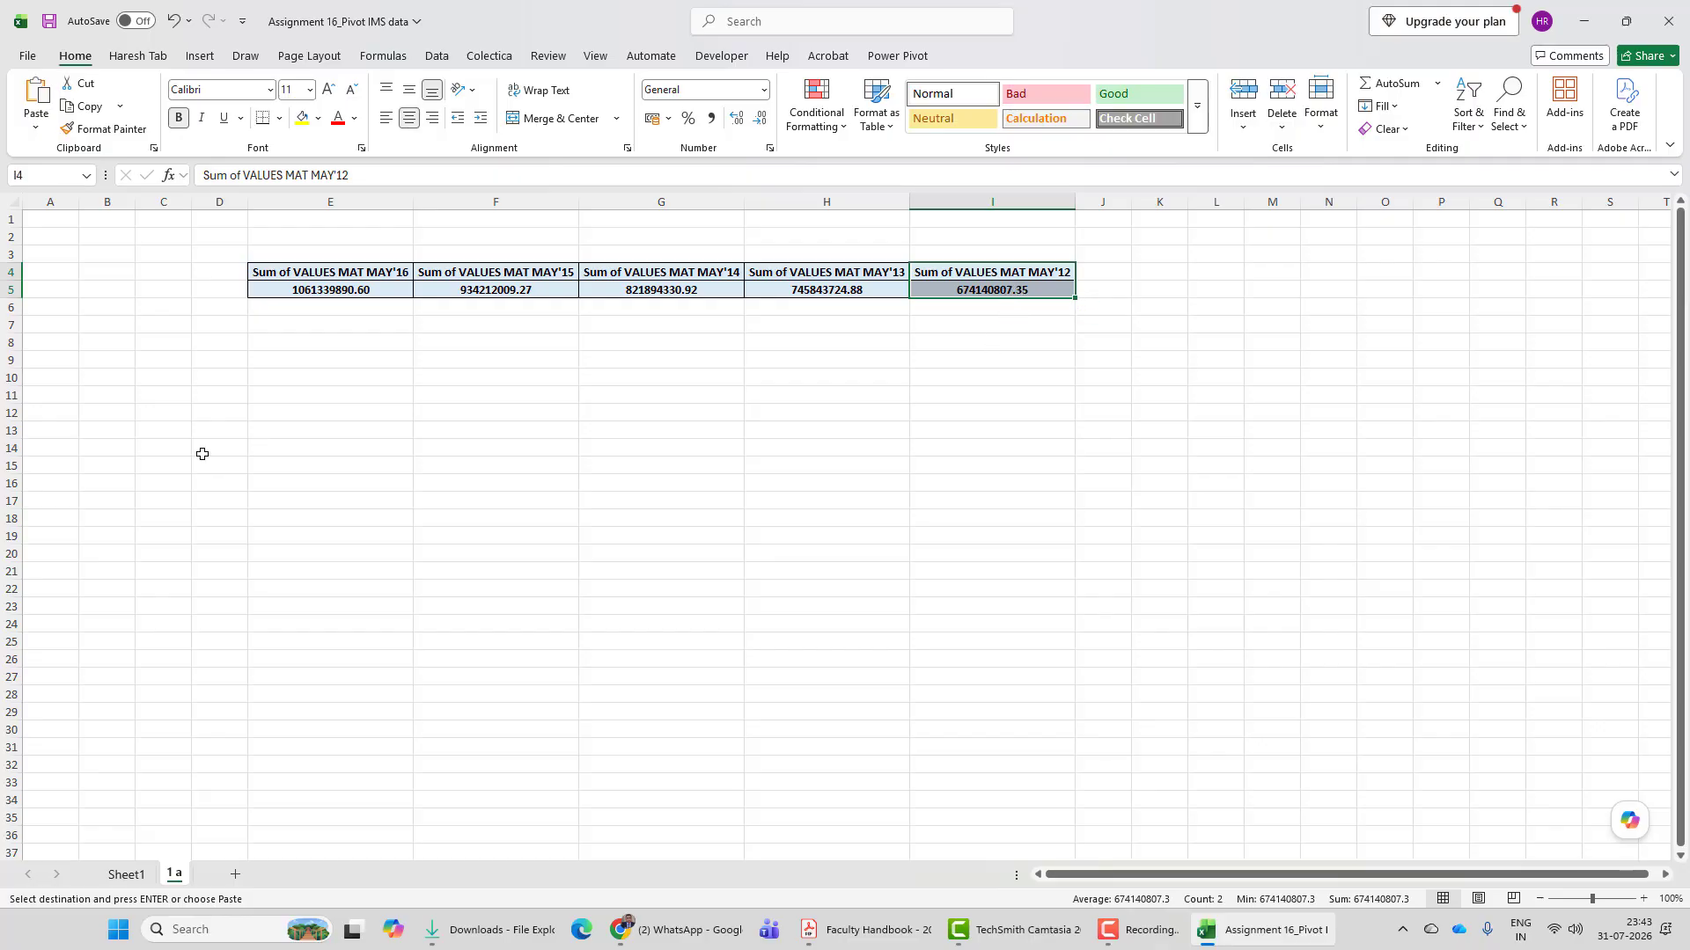
# Step: Remove the VALUES MAT fields for MAY'16, MAY'15, MAY'14 and MAY'13 from the Sheet1 pivot table, keeping MAY'12
pyautogui.click(126, 874)
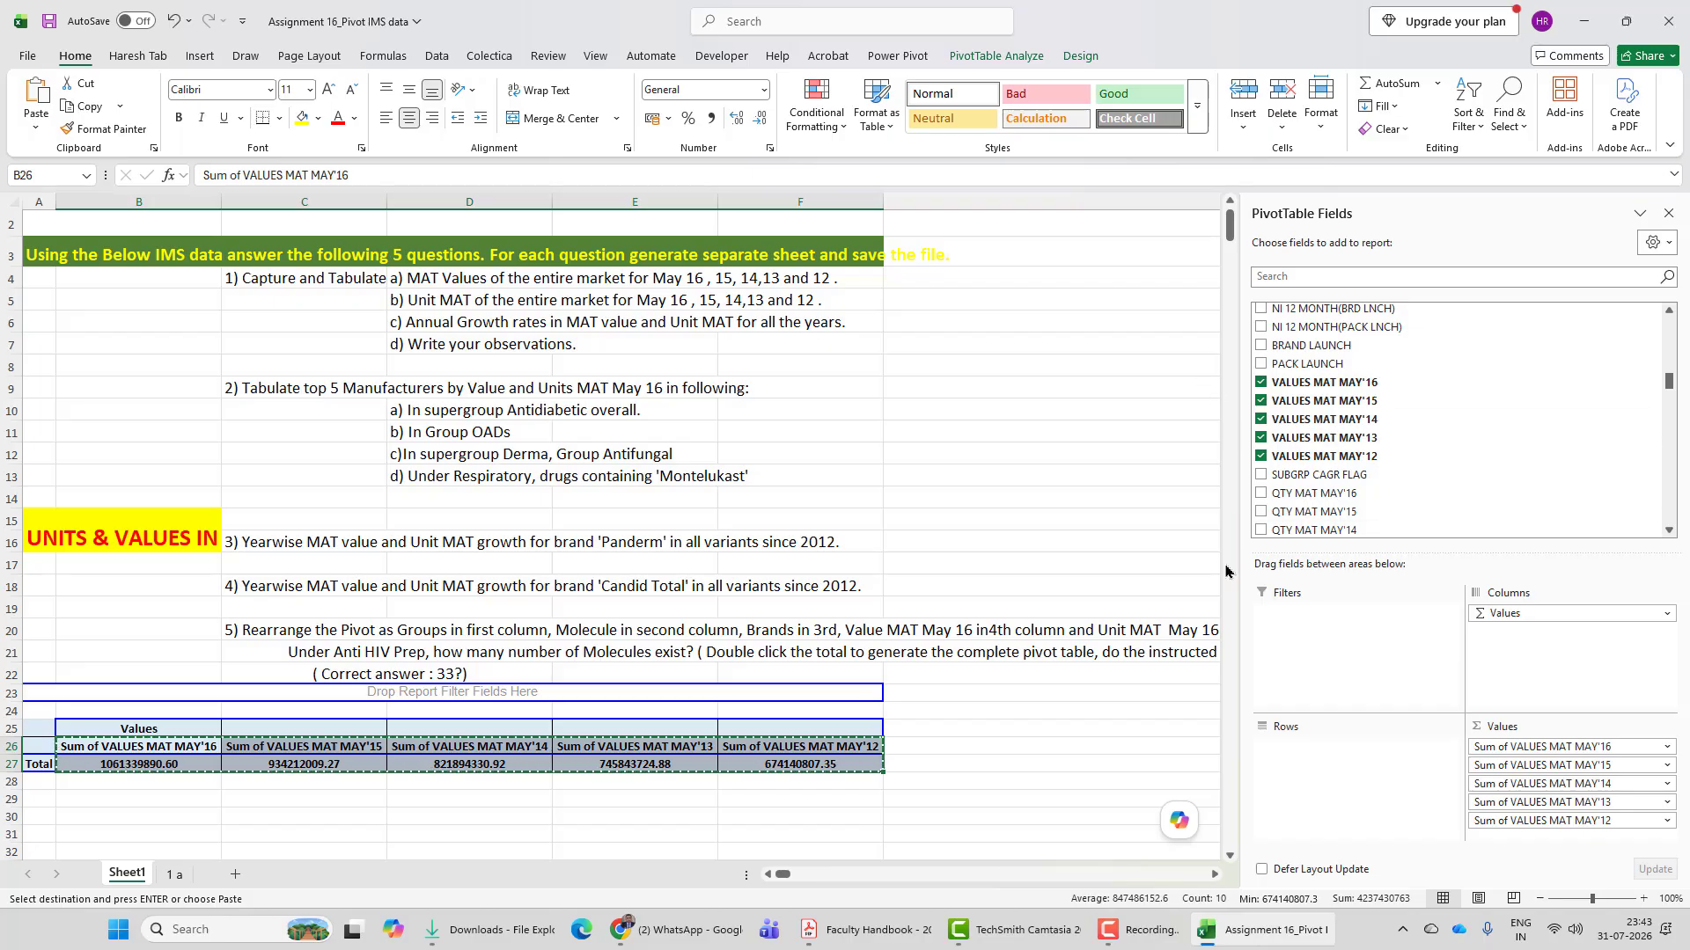
pyautogui.click(1262, 381)
pyautogui.click(1262, 400)
pyautogui.click(1262, 419)
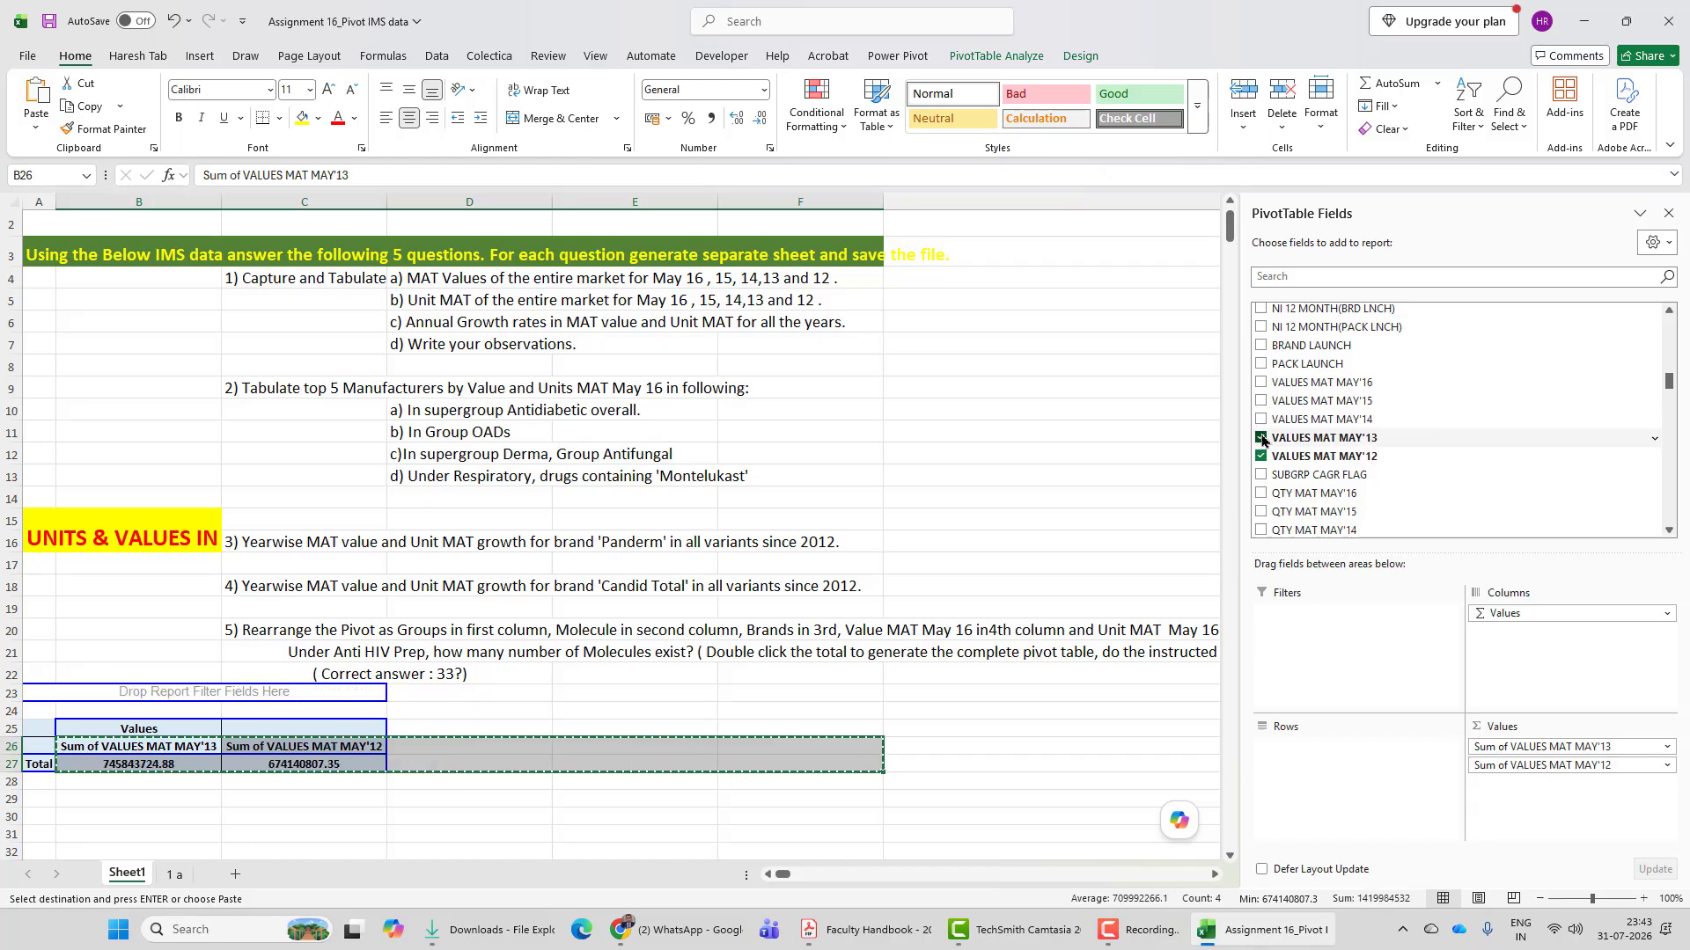
pyautogui.click(1261, 438)
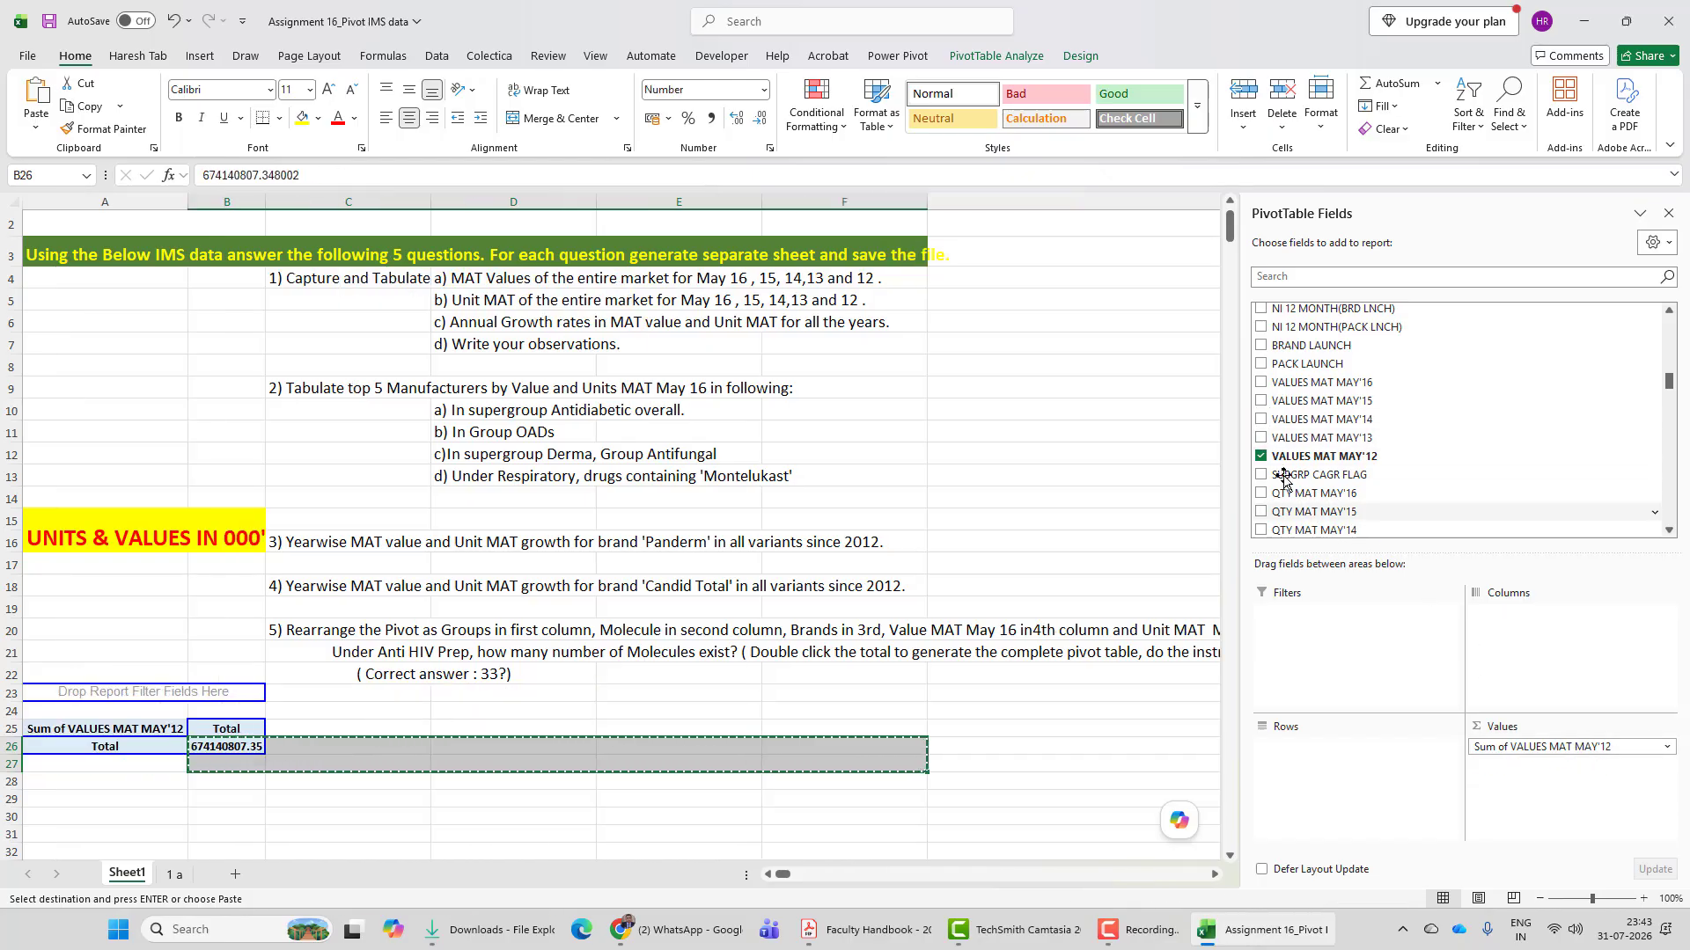
# Step: Add the VALUES MAT fields back to the pivot table after MAY'12 in the order MAY'13, MAY'14, MAY'15, MAY'16
pyautogui.click(1262, 438)
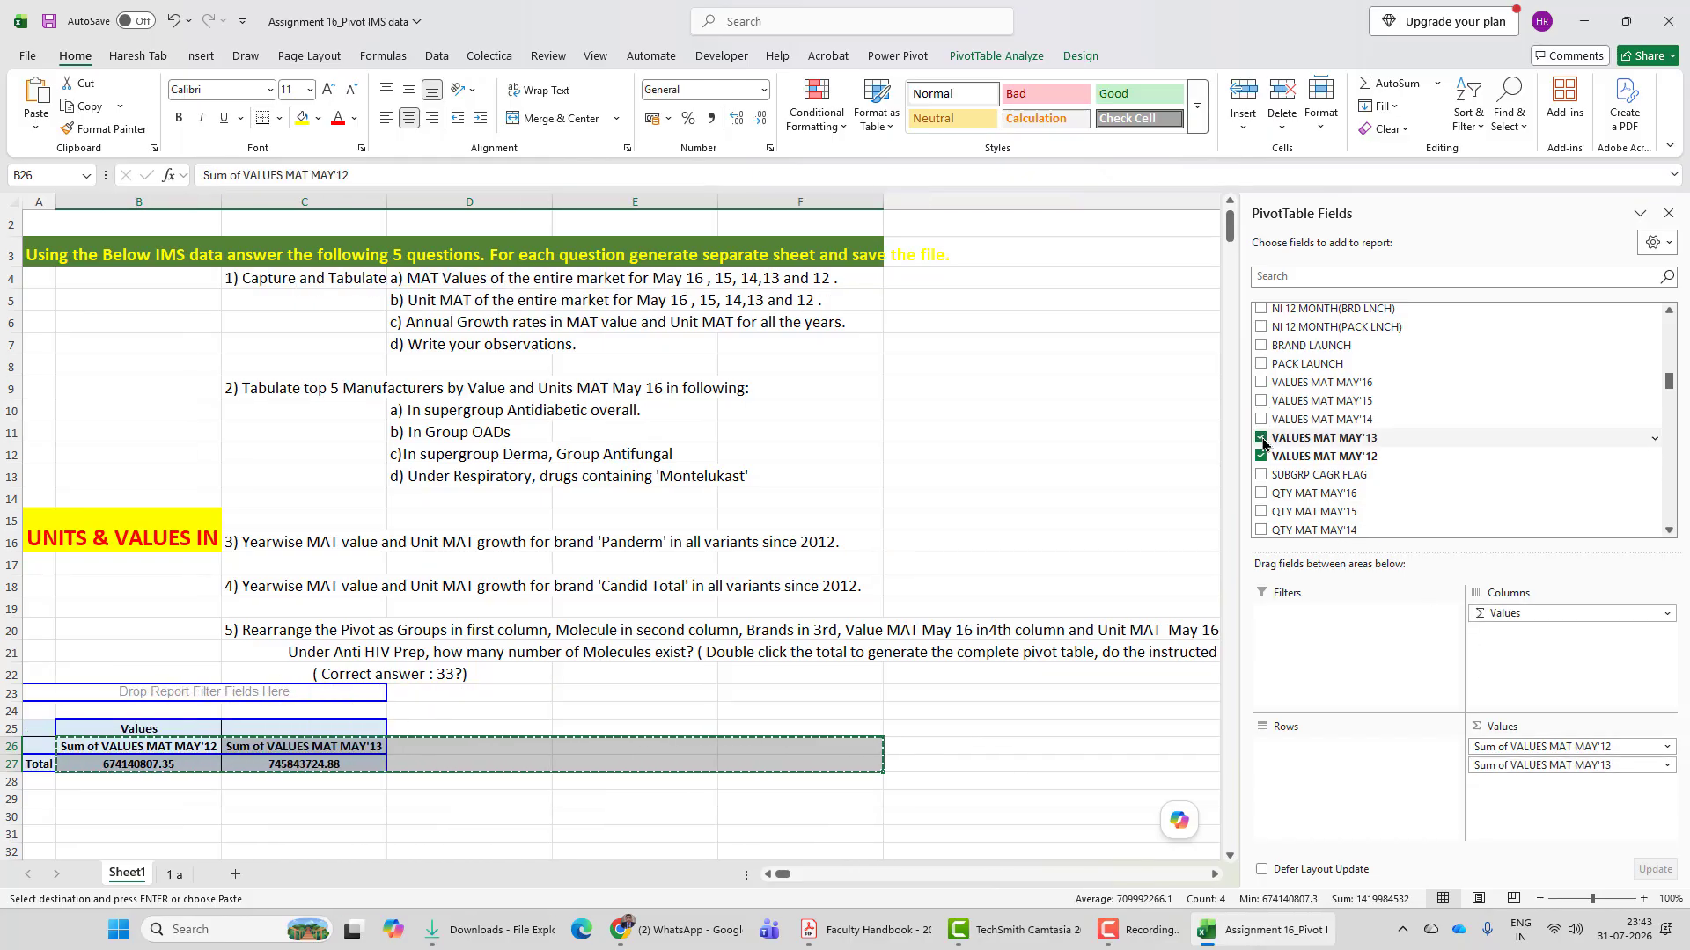
pyautogui.click(1261, 419)
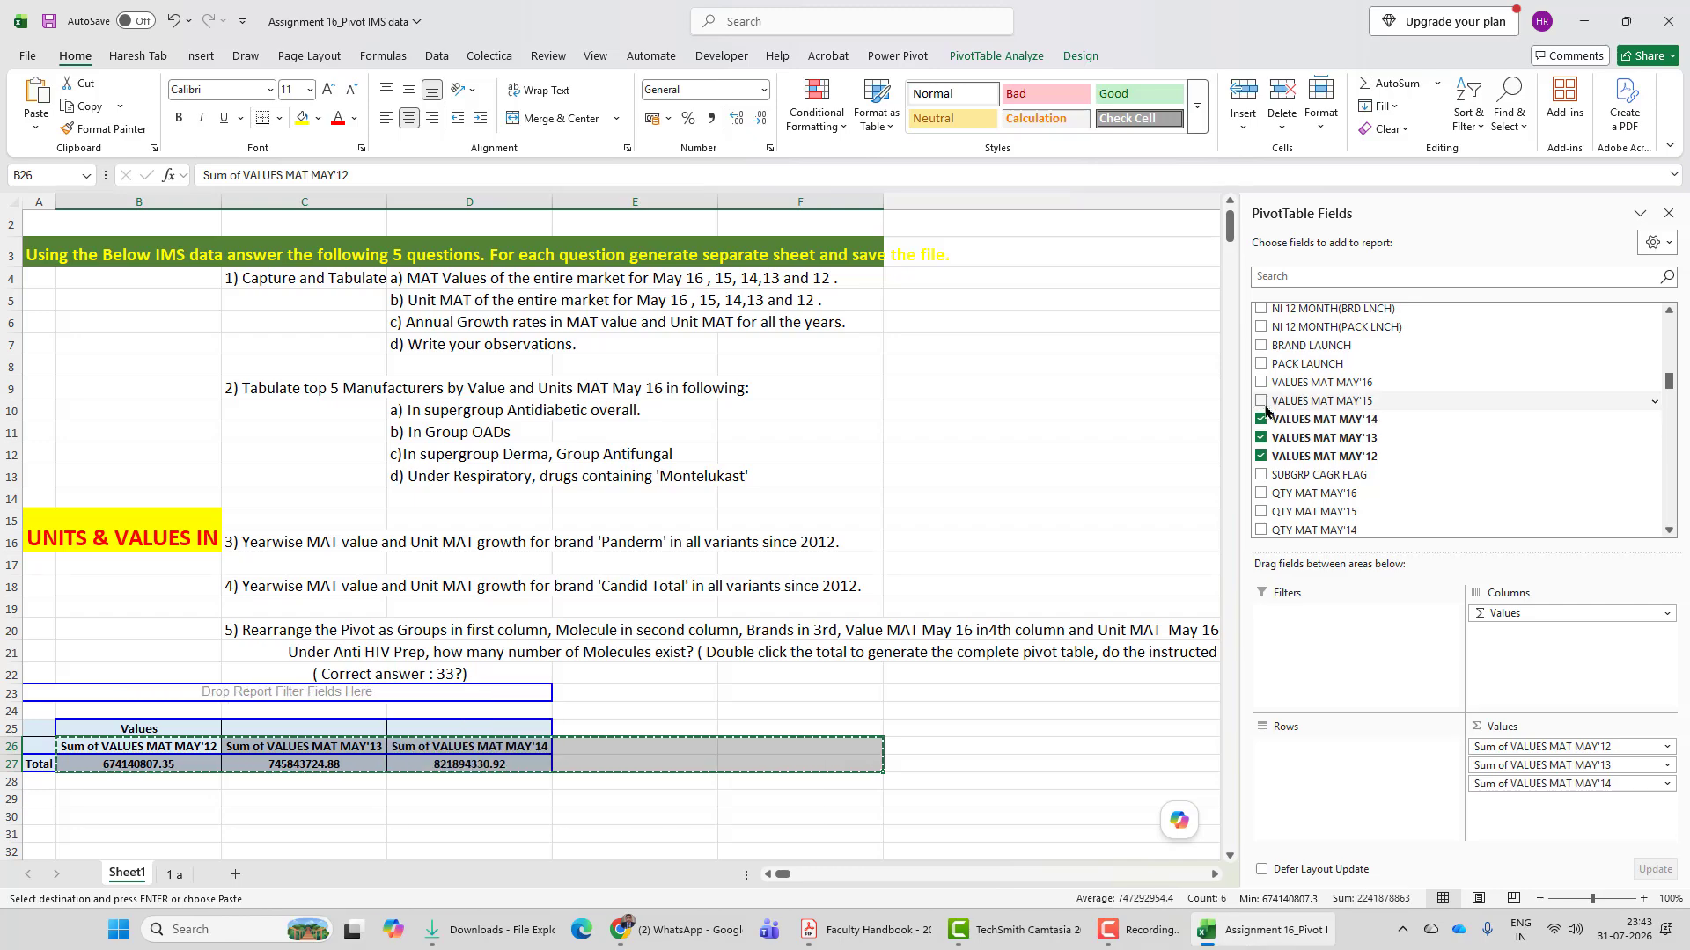
pyautogui.click(1262, 400)
pyautogui.click(1262, 382)
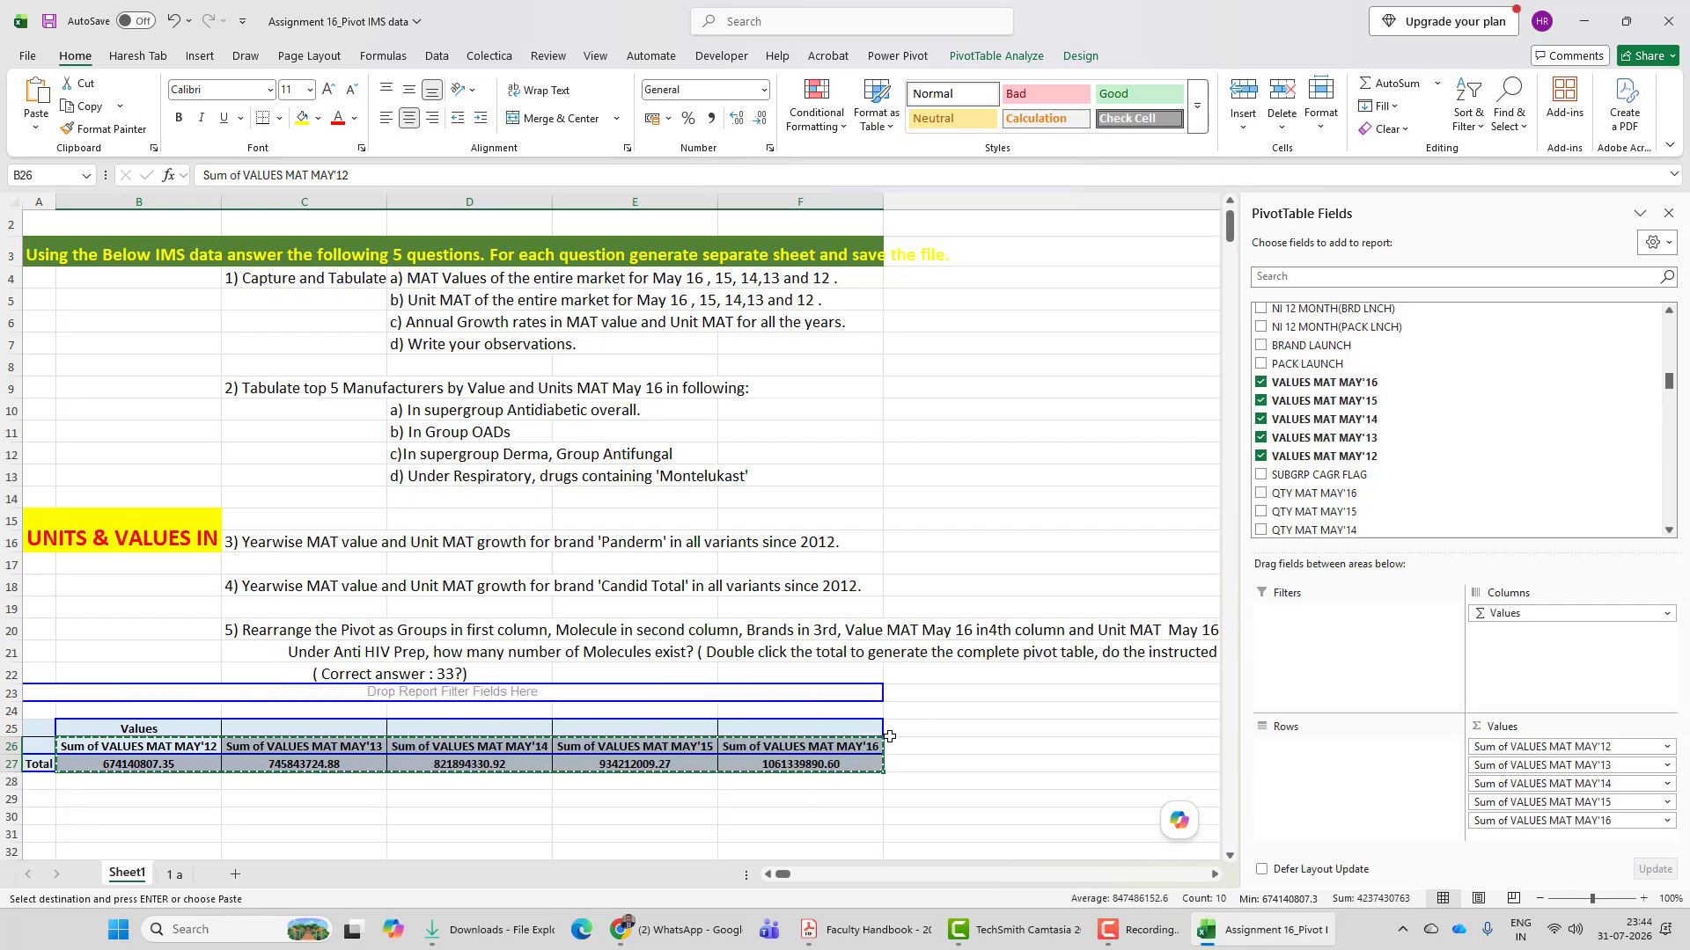
# Step: Copy the pivot's reordered MAT value headers and totals in B26:F27 and paste them into sheet "1 a" at cell E8
pyautogui.press('Escape')
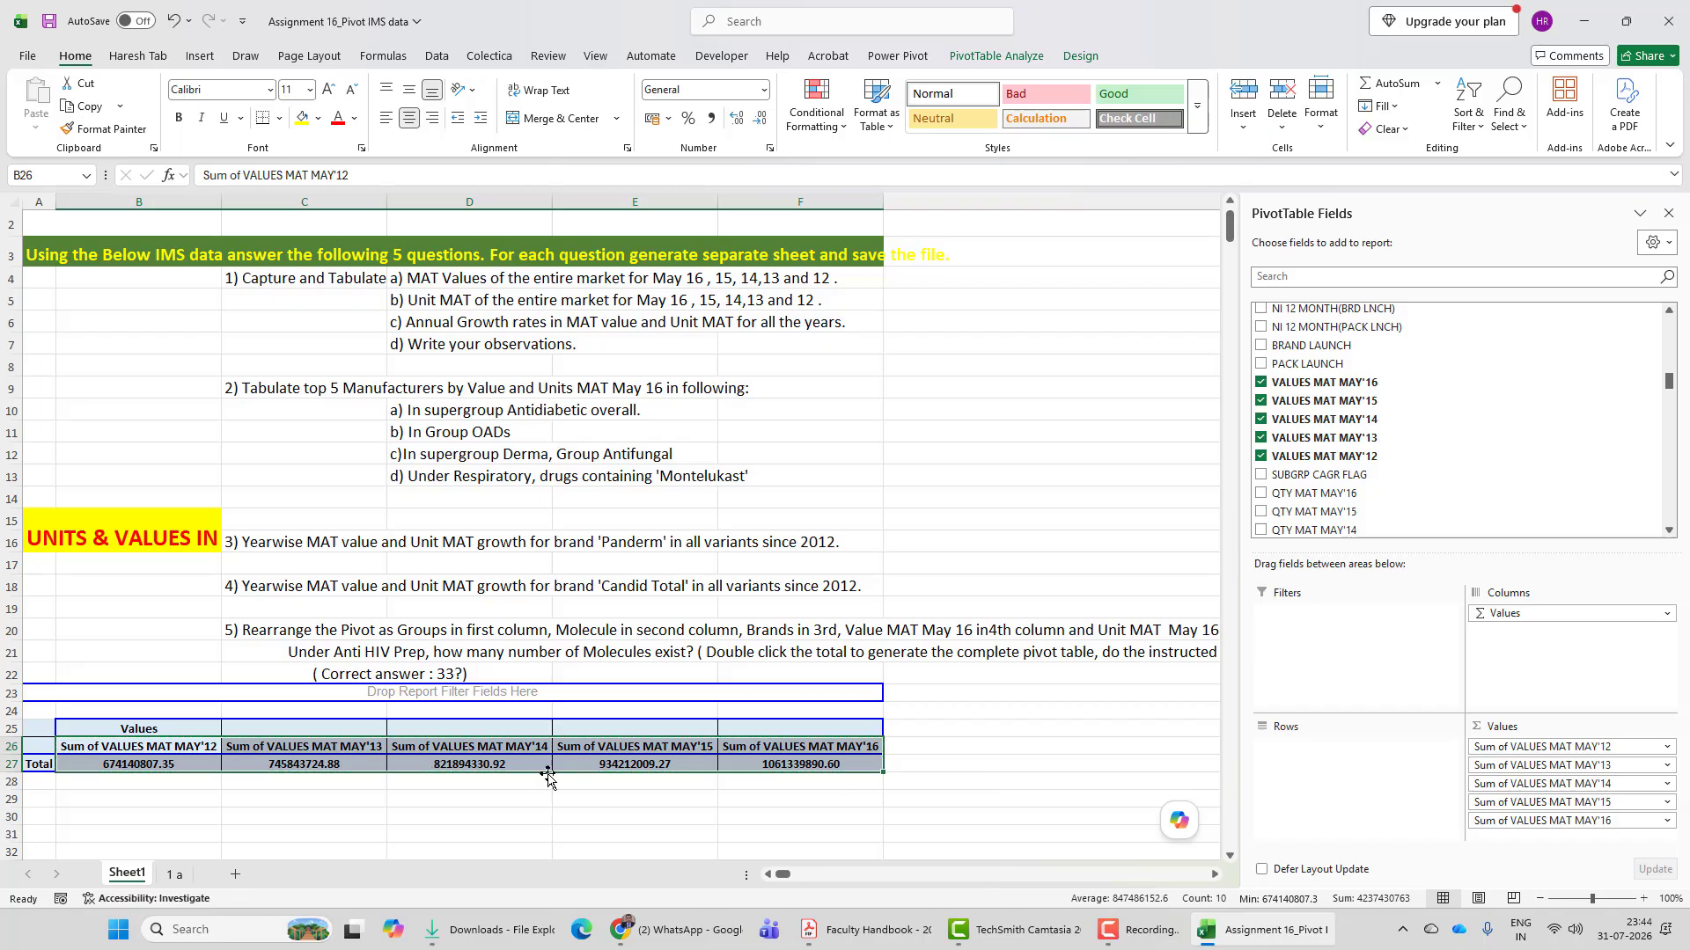
pyautogui.moveTo(197, 747); pyautogui.dragTo(771, 757)
pyautogui.hotkey('ctrl', 'c')
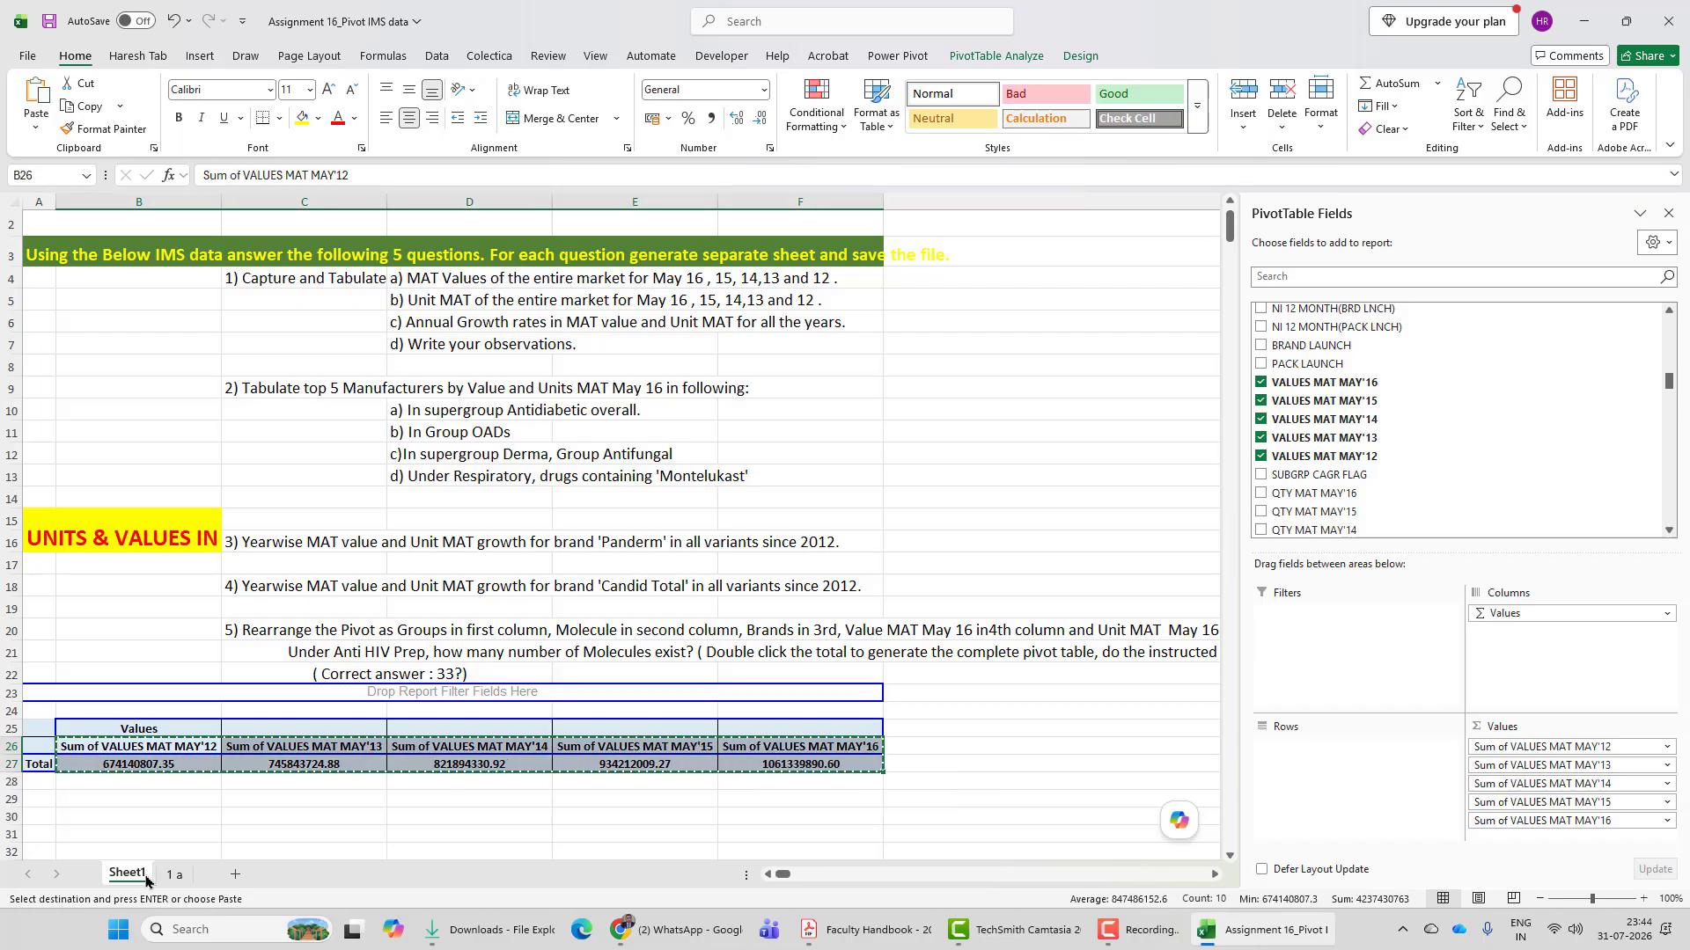
pyautogui.click(175, 874)
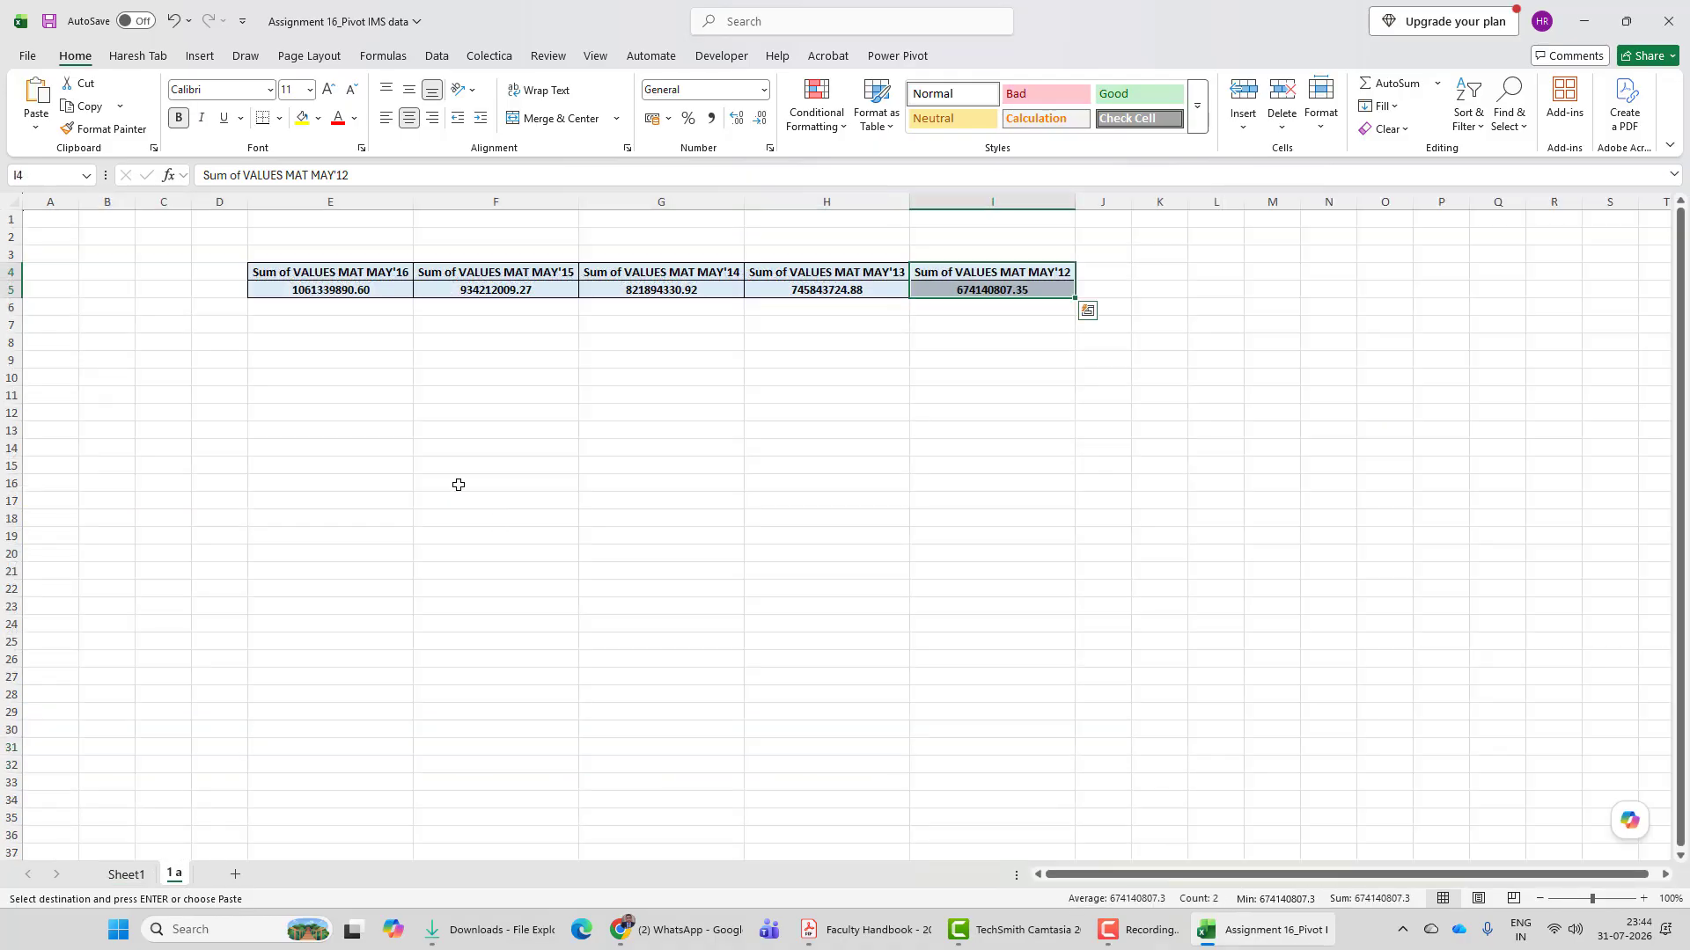
pyautogui.click(299, 346)
pyautogui.hotkey('ctrl', 'v')
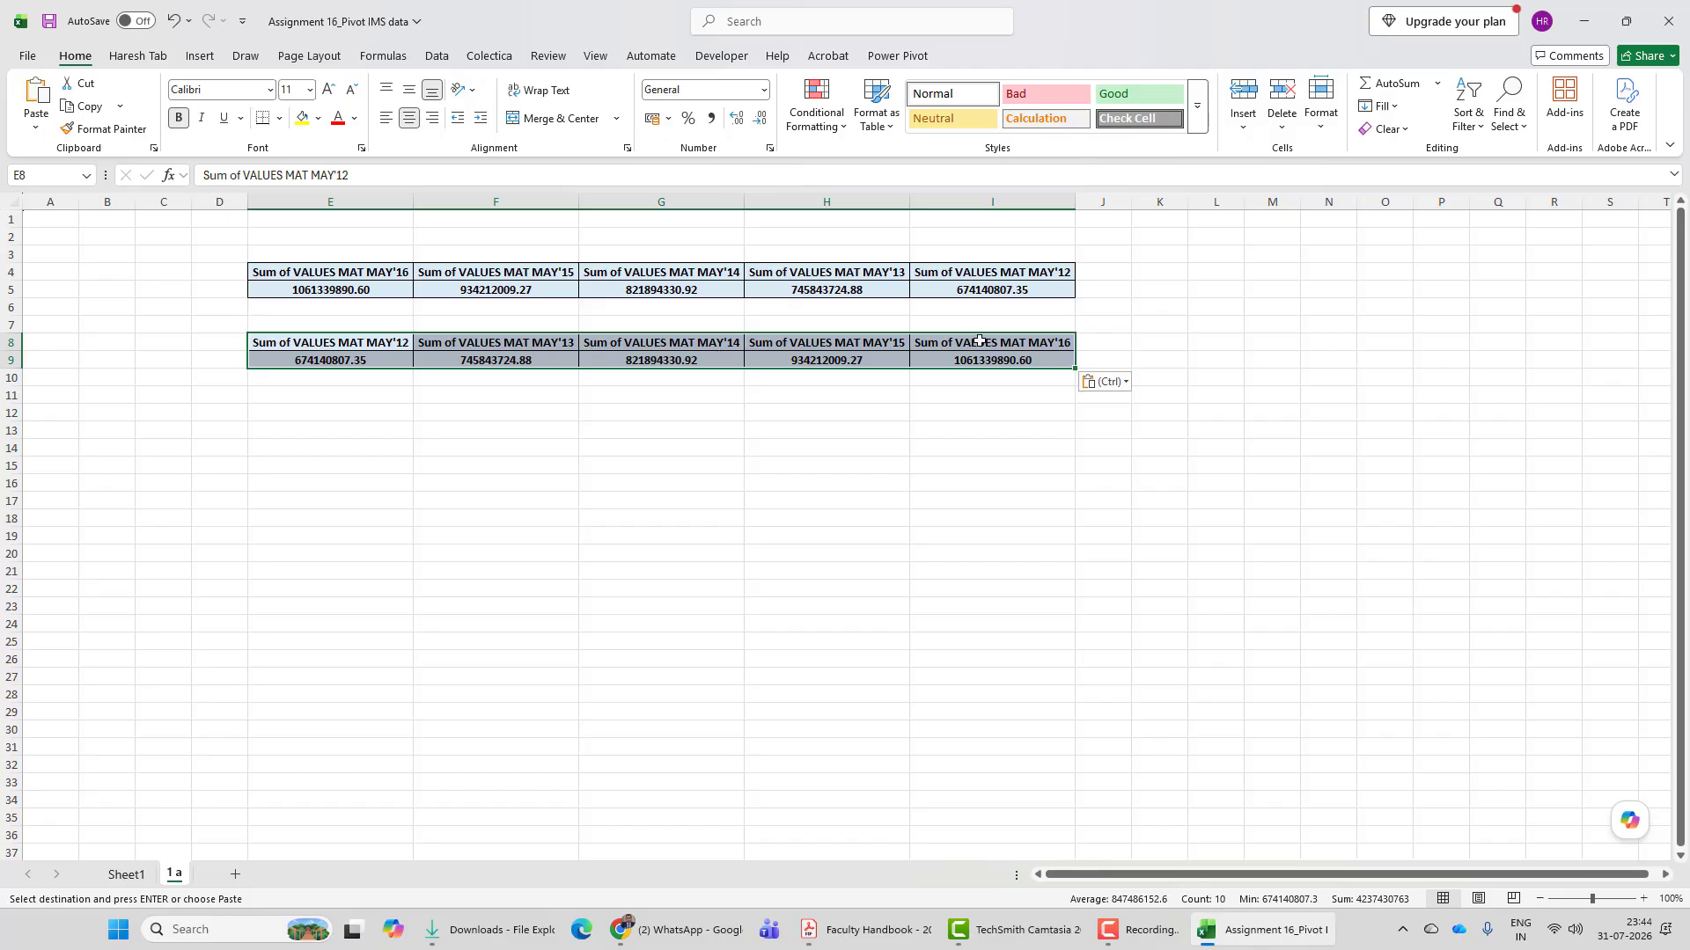
# Step: Delete the contents of the earlier MAY'16-first table in cells E4:I5 on sheet "1 a"
pyautogui.click(301, 272)
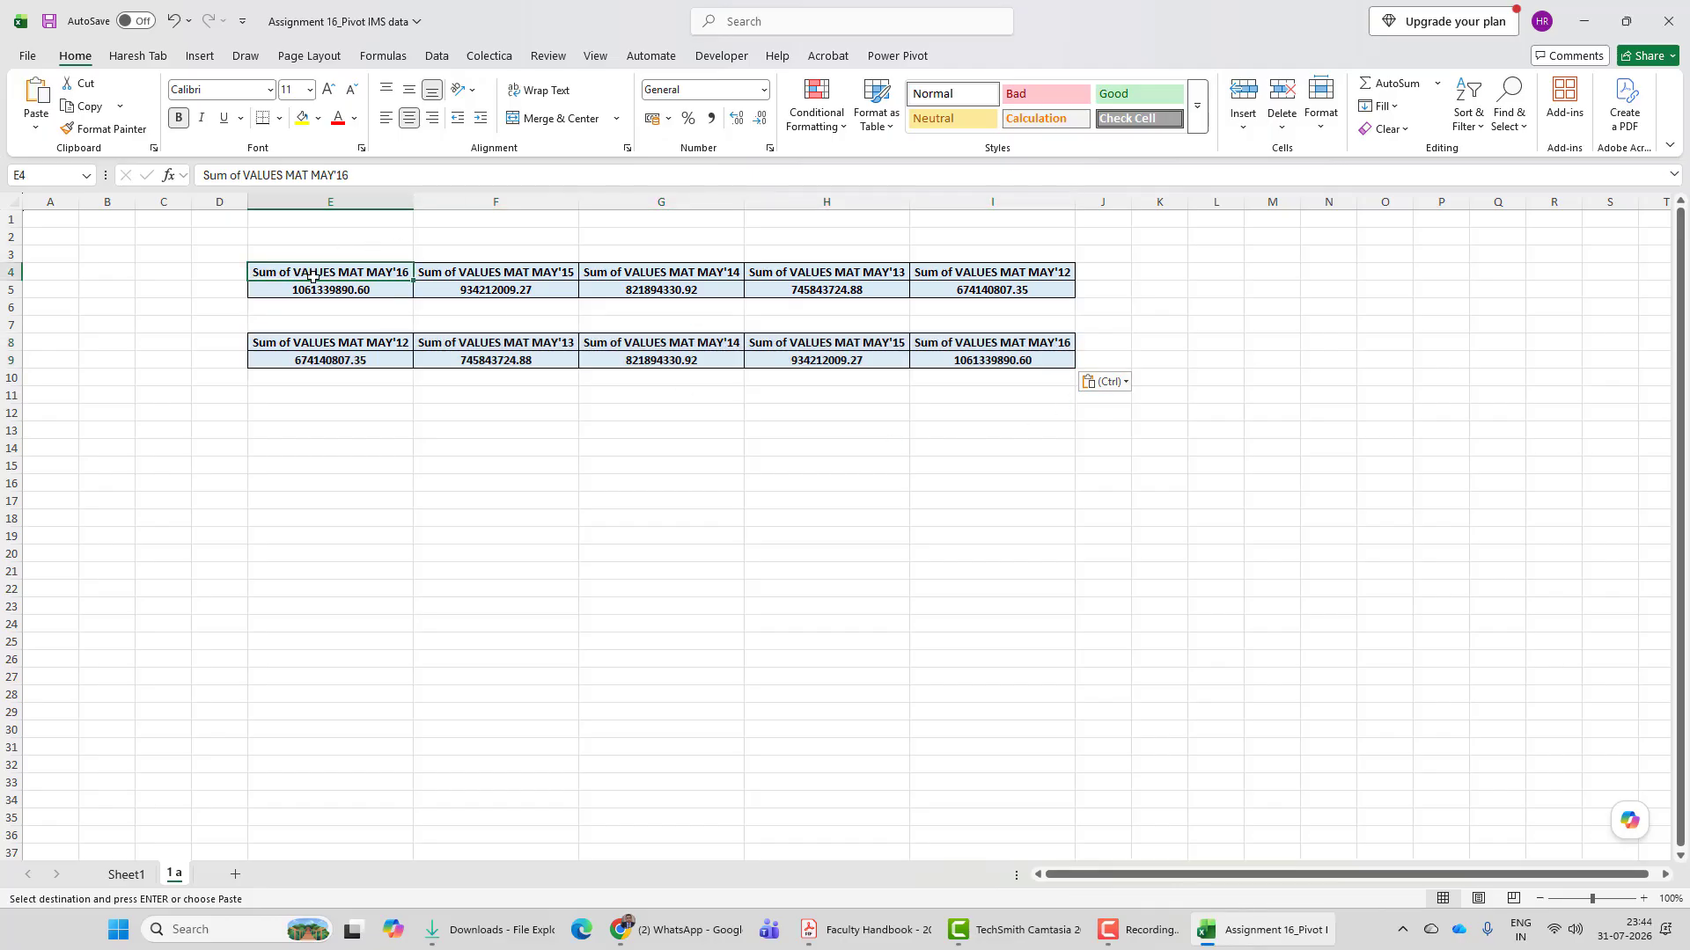
pyautogui.moveTo(319, 270); pyautogui.dragTo(976, 304)
pyautogui.press('Delete')
pyautogui.click(1053, 440)
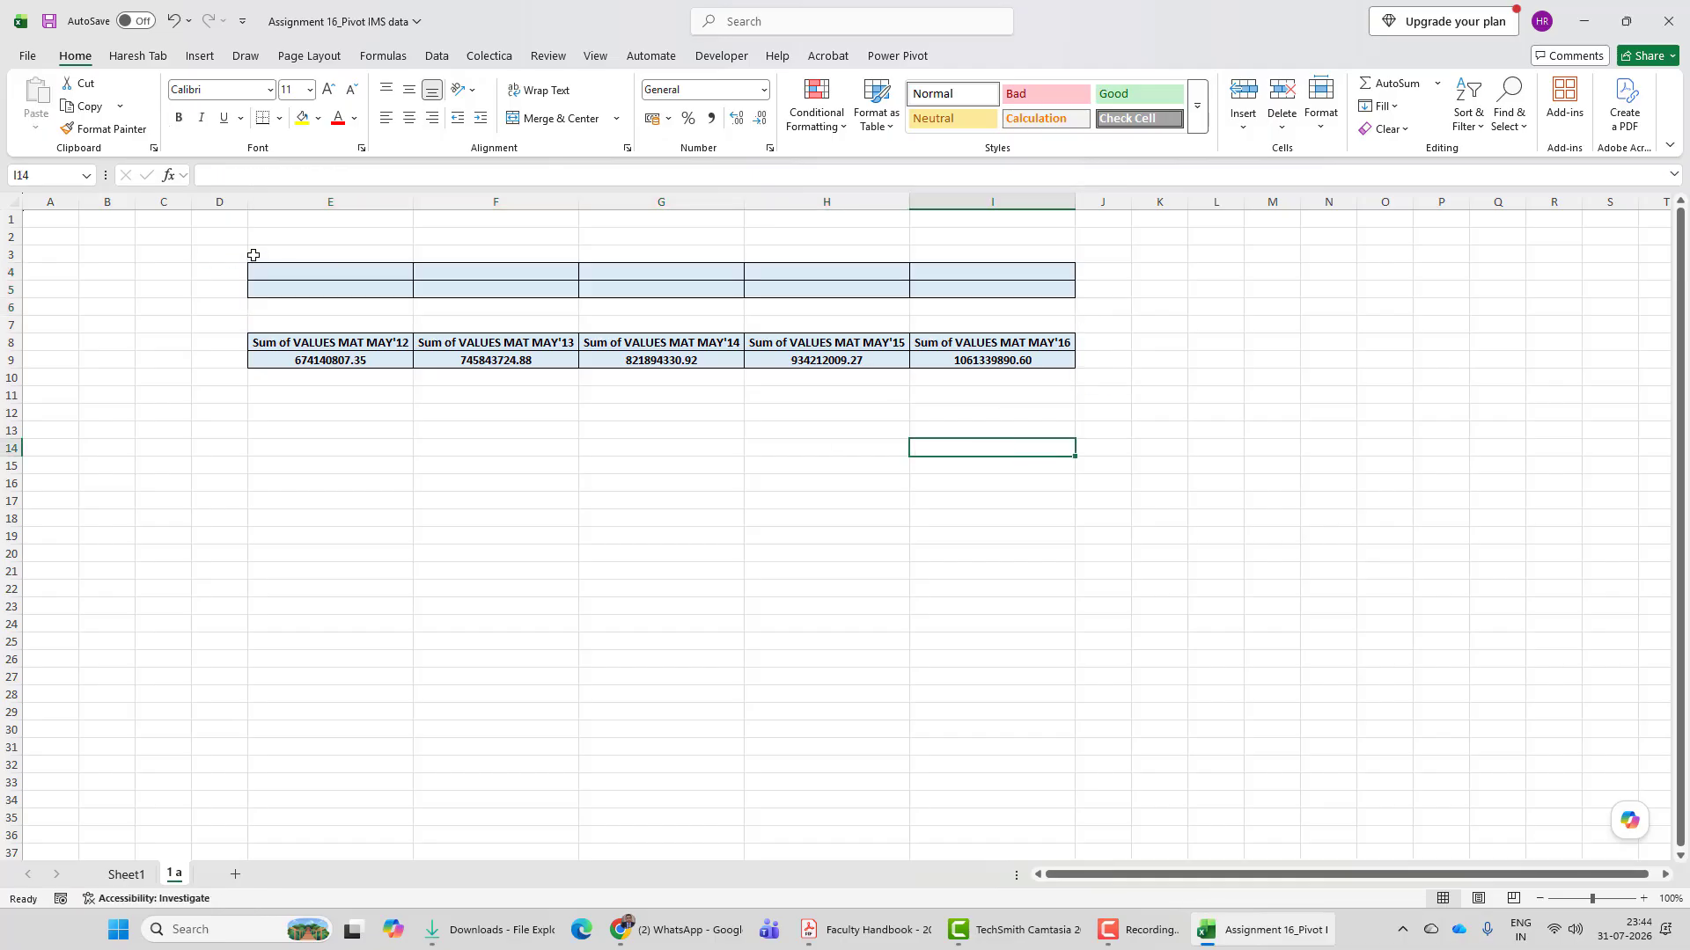
# Step: Remove the leftover fill and borders from E4:I5 by copying the format of blank cell E3 onto them
pyautogui.moveTo(280, 273); pyautogui.dragTo(291, 255)
pyautogui.click(105, 128)
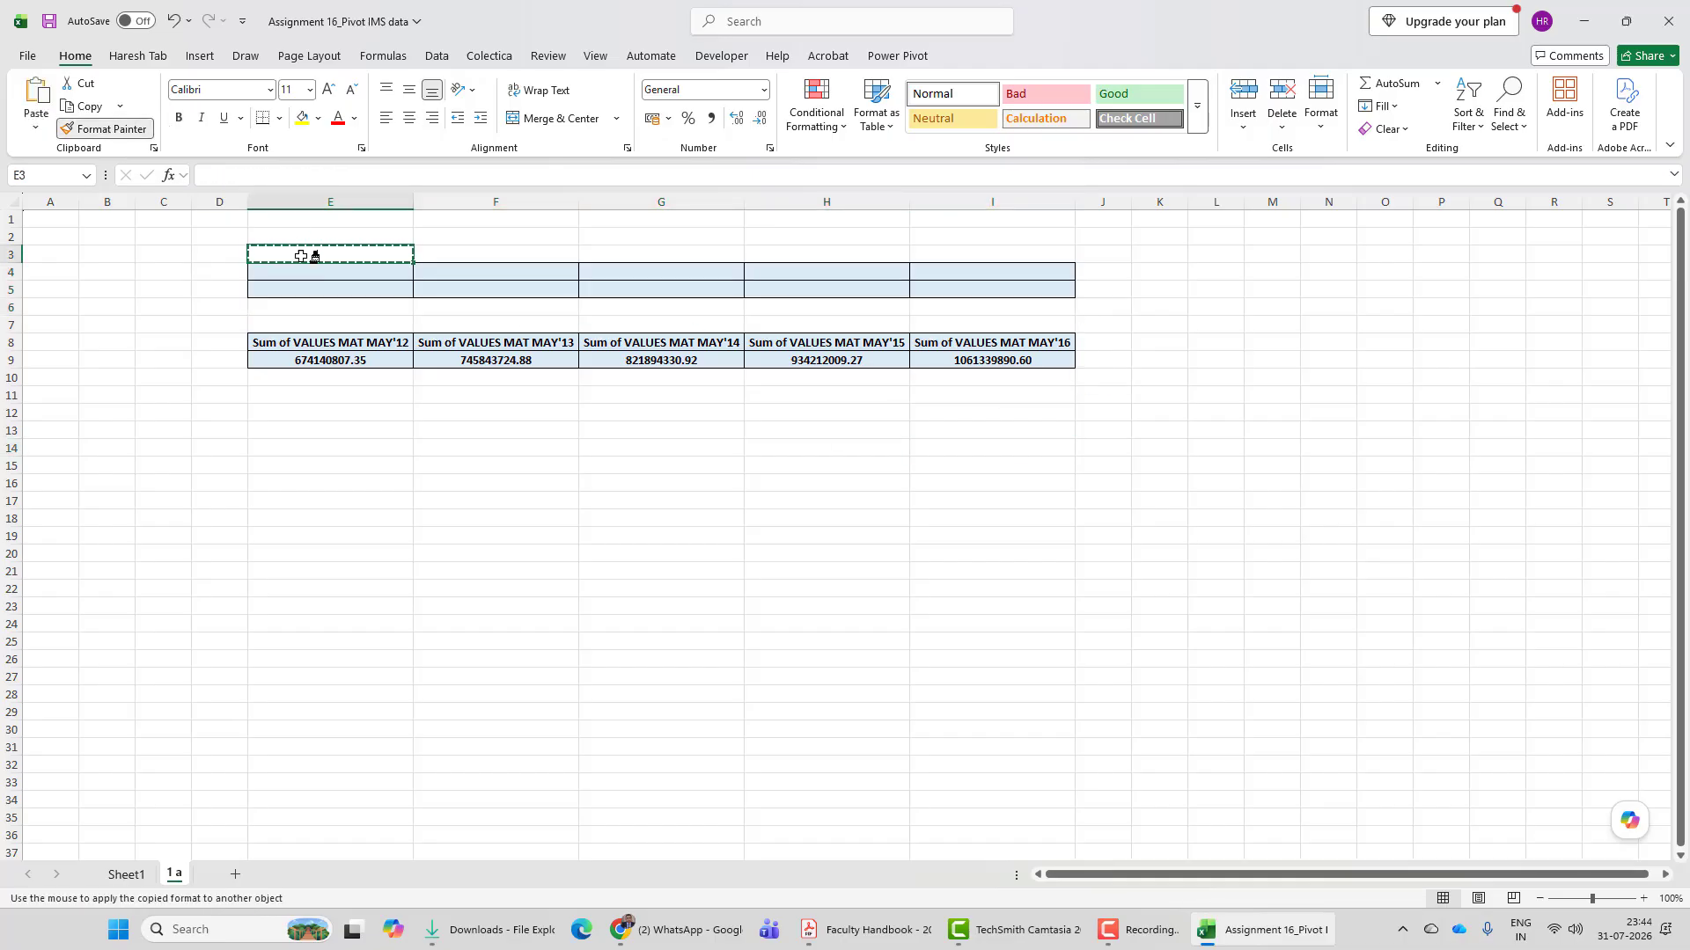
pyautogui.moveTo(363, 295); pyautogui.dragTo(1015, 303)
pyautogui.click(1215, 290)
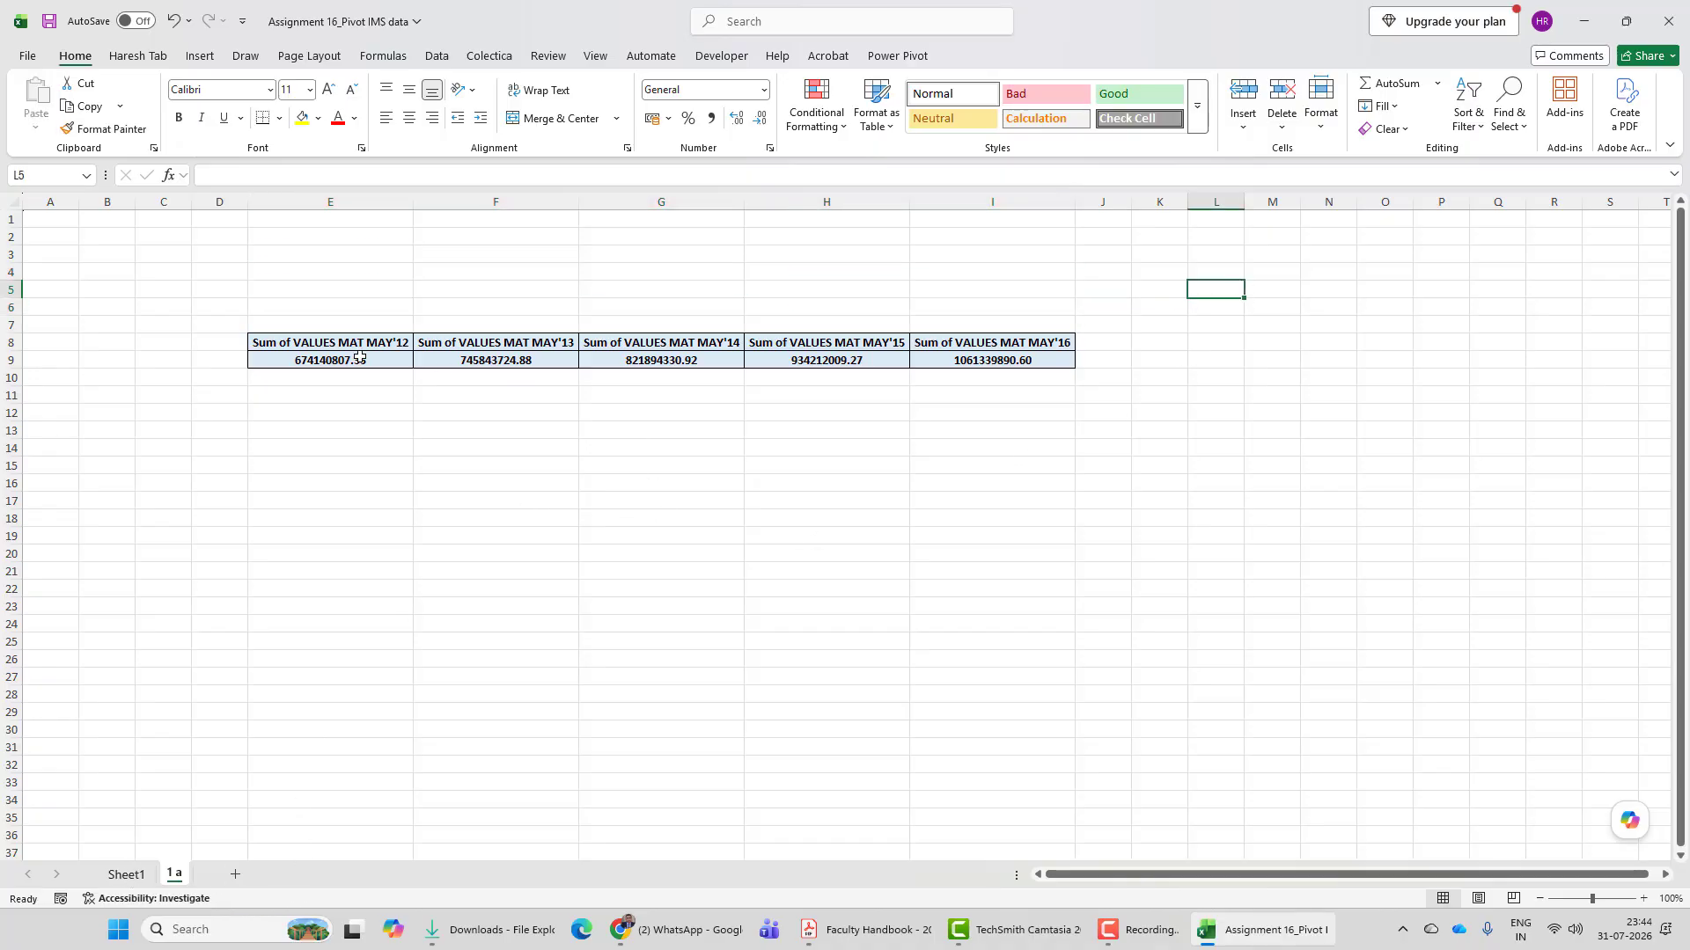
# Step: Drill down into the pivot's MAY'16 total on Sheet1 to generate a sheet with its underlying records
pyautogui.click(128, 874)
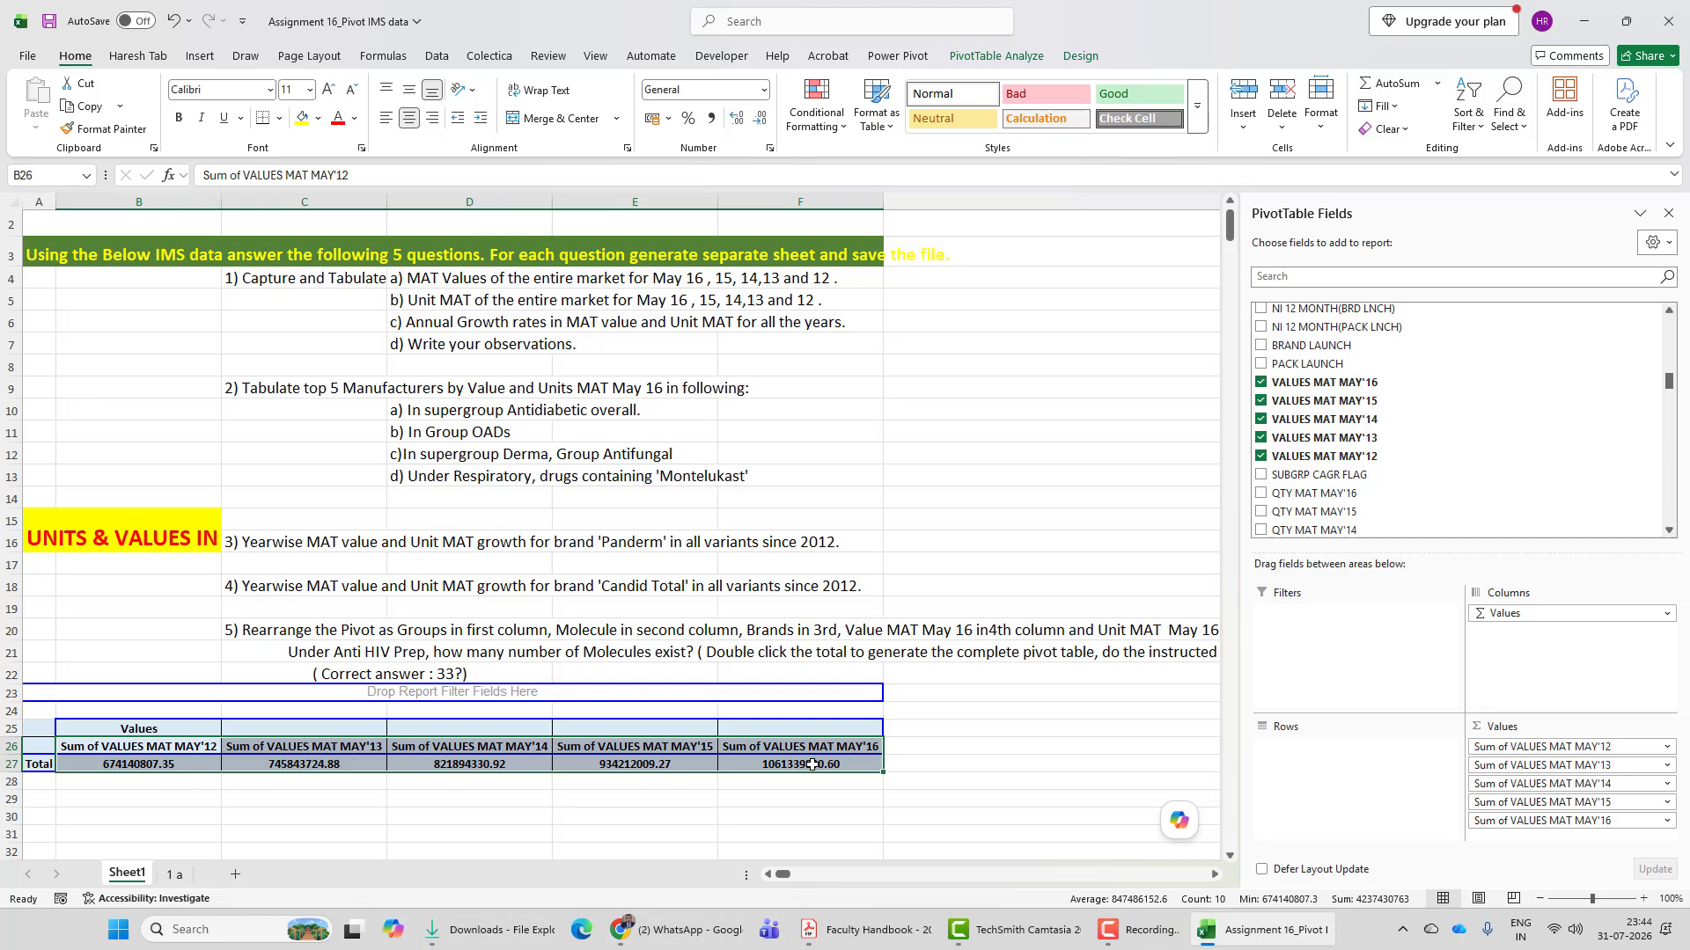
pyautogui.moveTo(812, 765)
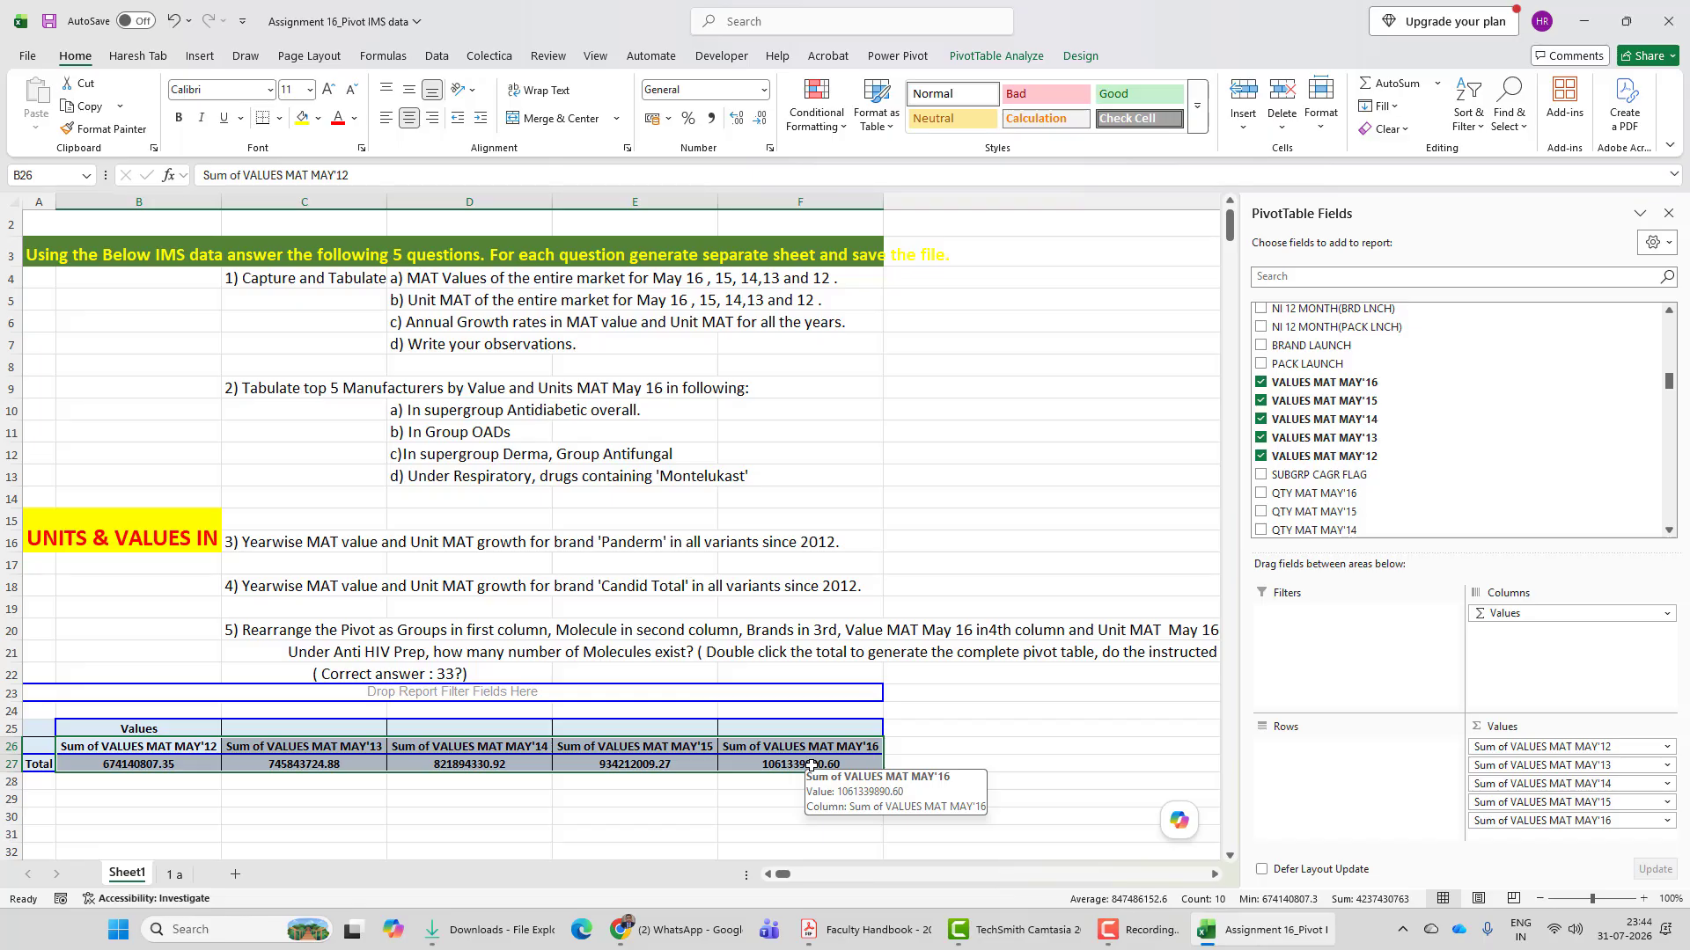
pyautogui.doubleClick(810, 765)
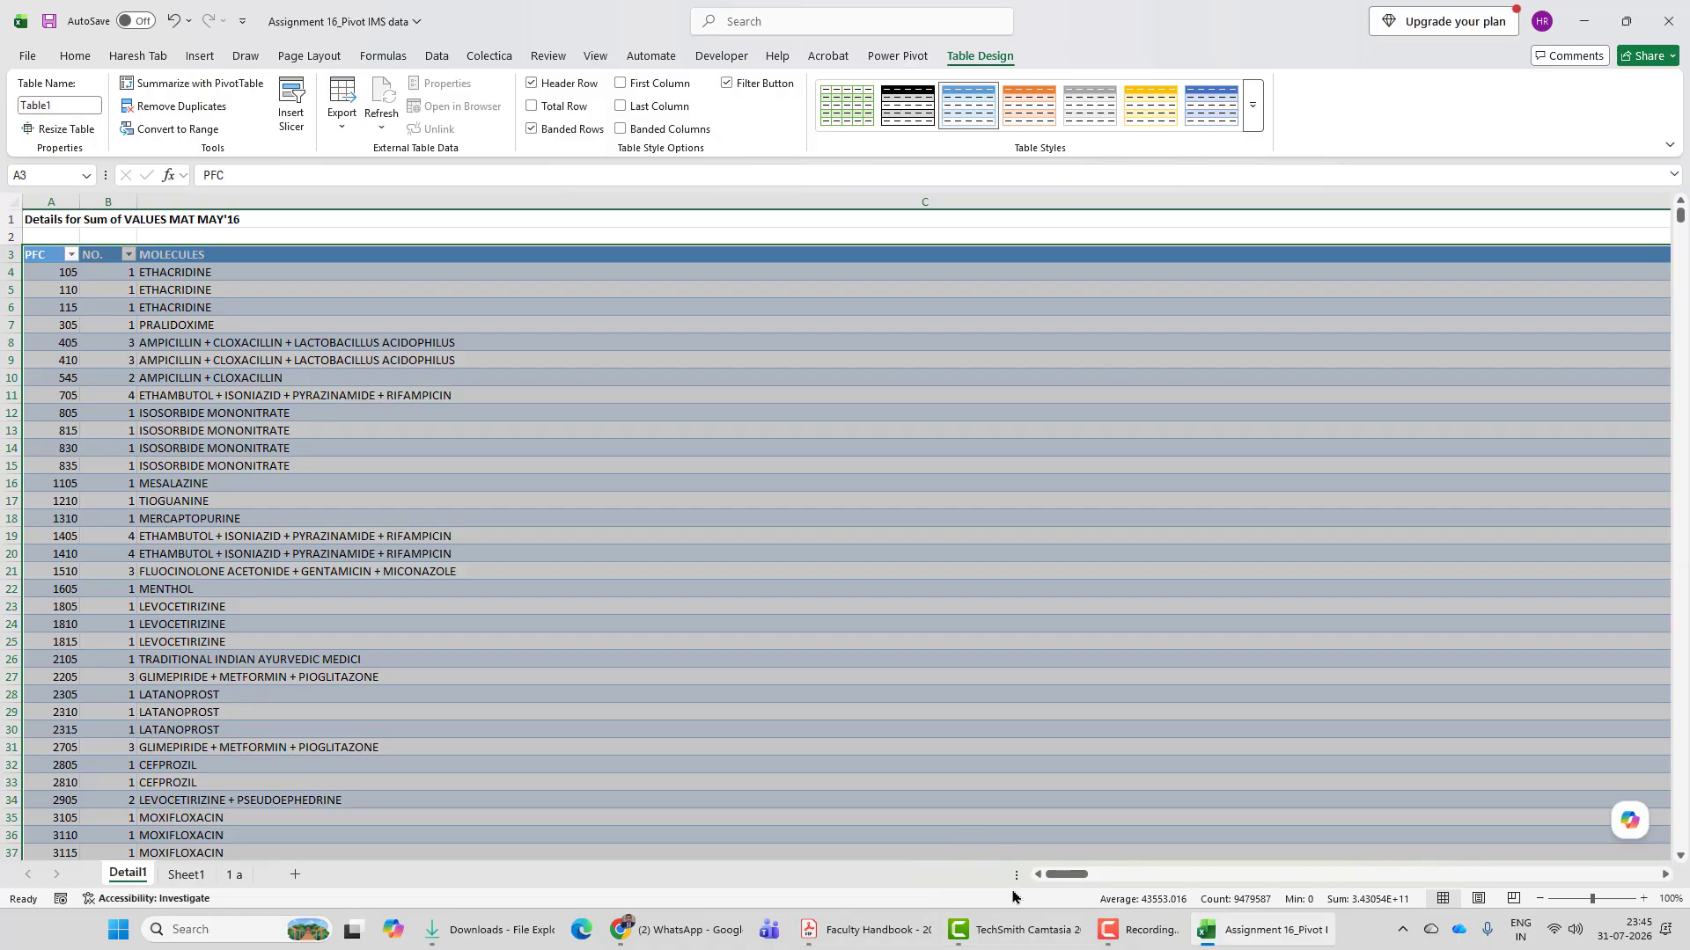
# Step: Narrow the very wide MOLECULES column on the Detail1 sheet so the neighbouring columns fit on screen
pyautogui.moveTo(1068, 875)
pyautogui.mouseDown()
pyautogui.moveTo(1126, 875)
pyautogui.moveTo(1010, 877)
pyautogui.moveTo(1067, 865)
pyautogui.mouseUp()
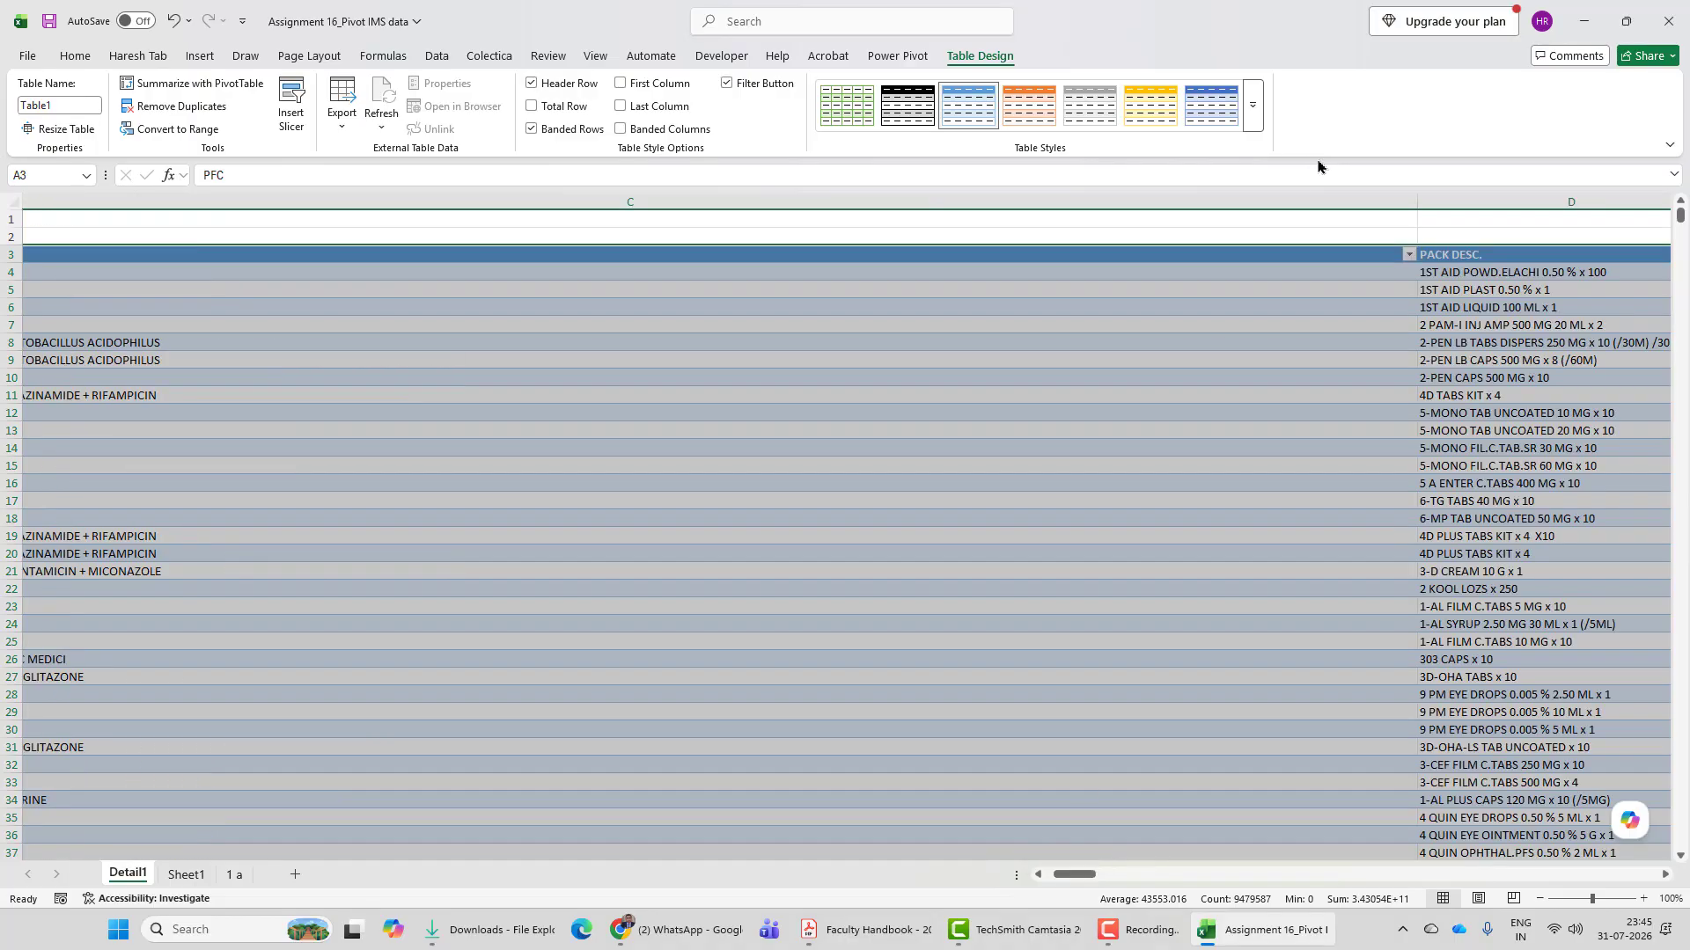
pyautogui.moveTo(1418, 202); pyautogui.dragTo(286, 201)
pyautogui.moveTo(1075, 874); pyautogui.dragTo(976, 854)
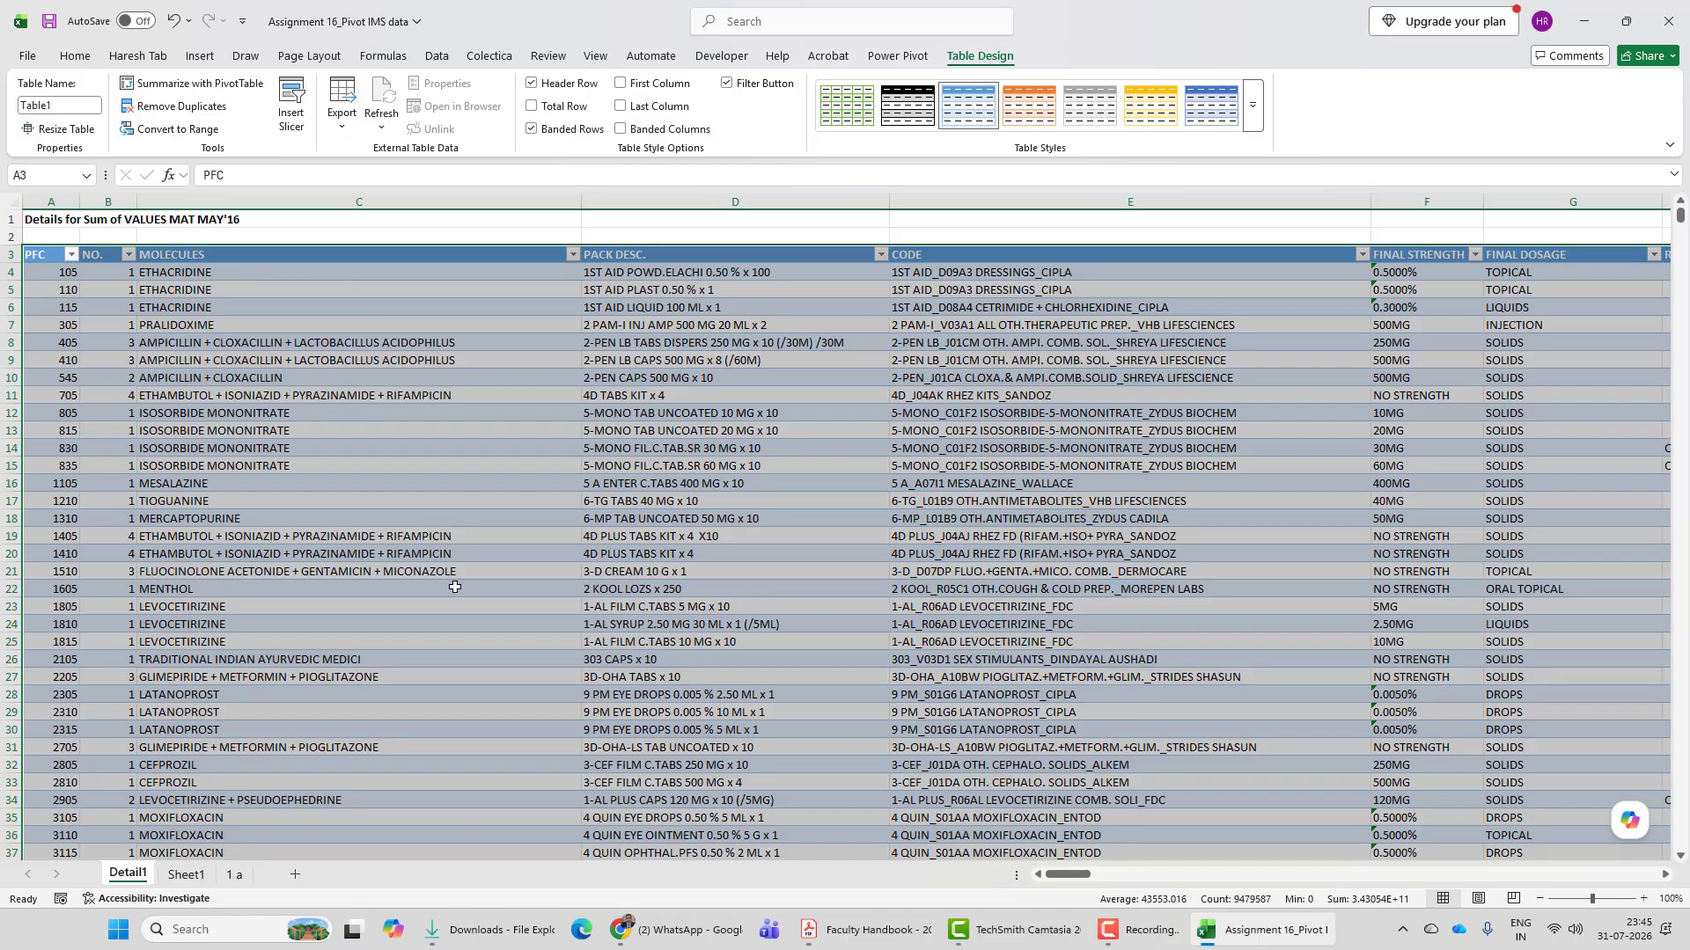
# Step: Examine the records and column headings of the Detail1 table, from molecules and pack descriptions to manufacturer, supergroup and group
pyautogui.scroll(-10, 931, 568)
pyautogui.scroll(10, 929, 573)
pyautogui.moveTo(1070, 880); pyautogui.dragTo(1105, 875)
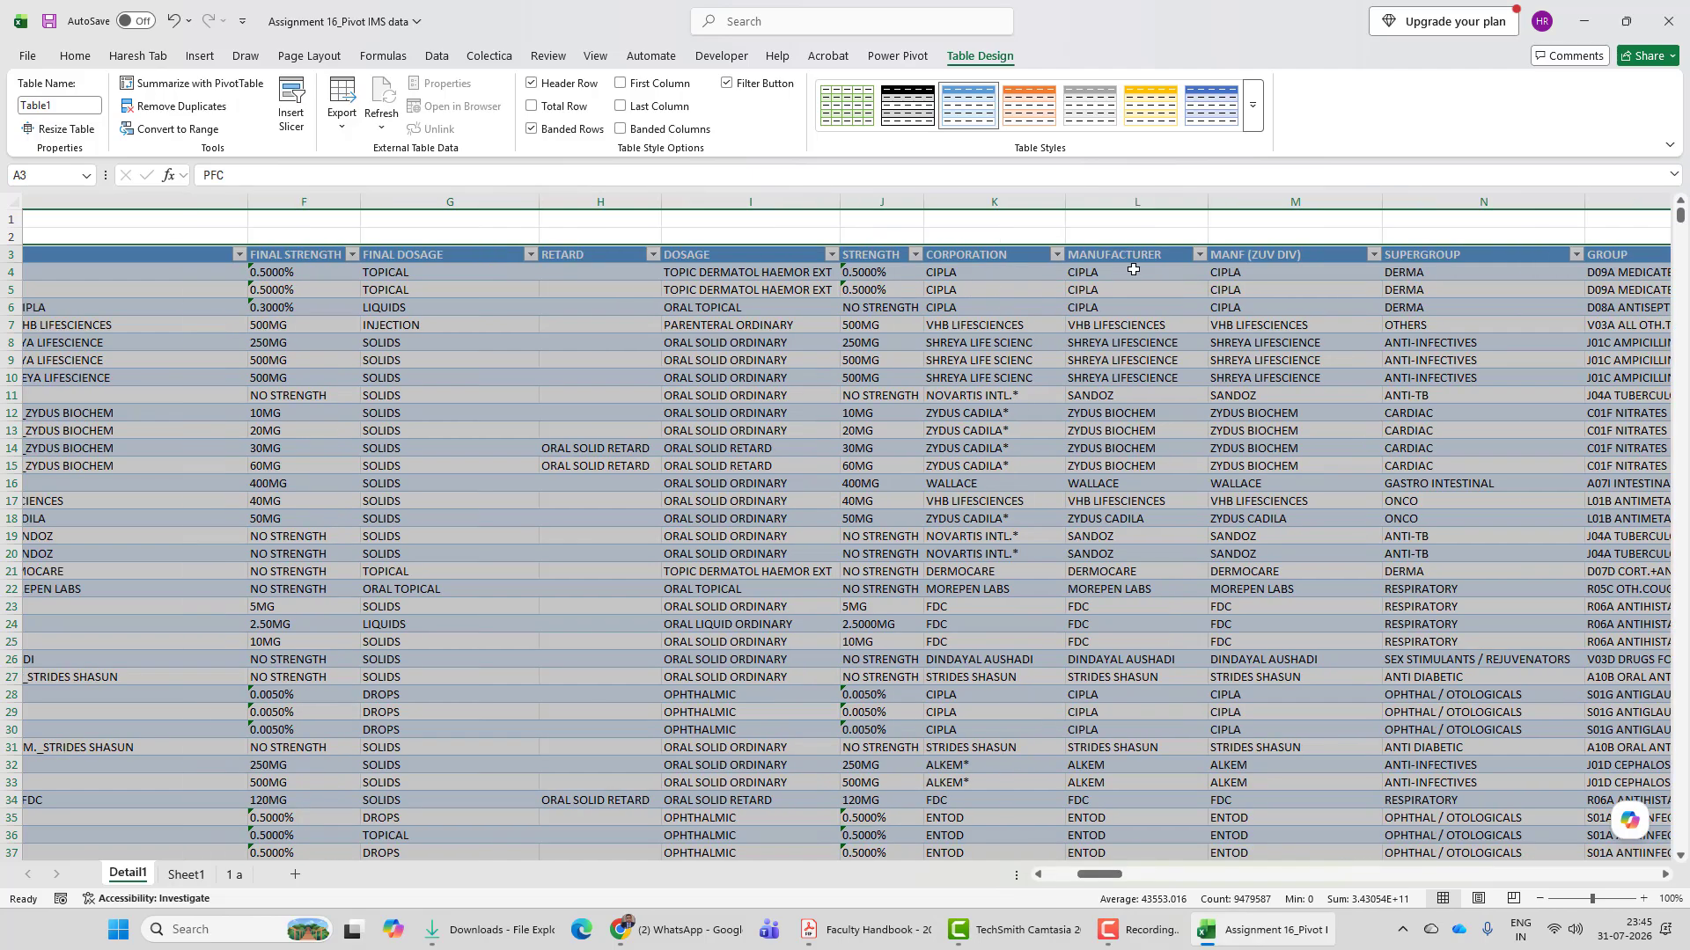
pyautogui.scroll(-18, 1063, 705)
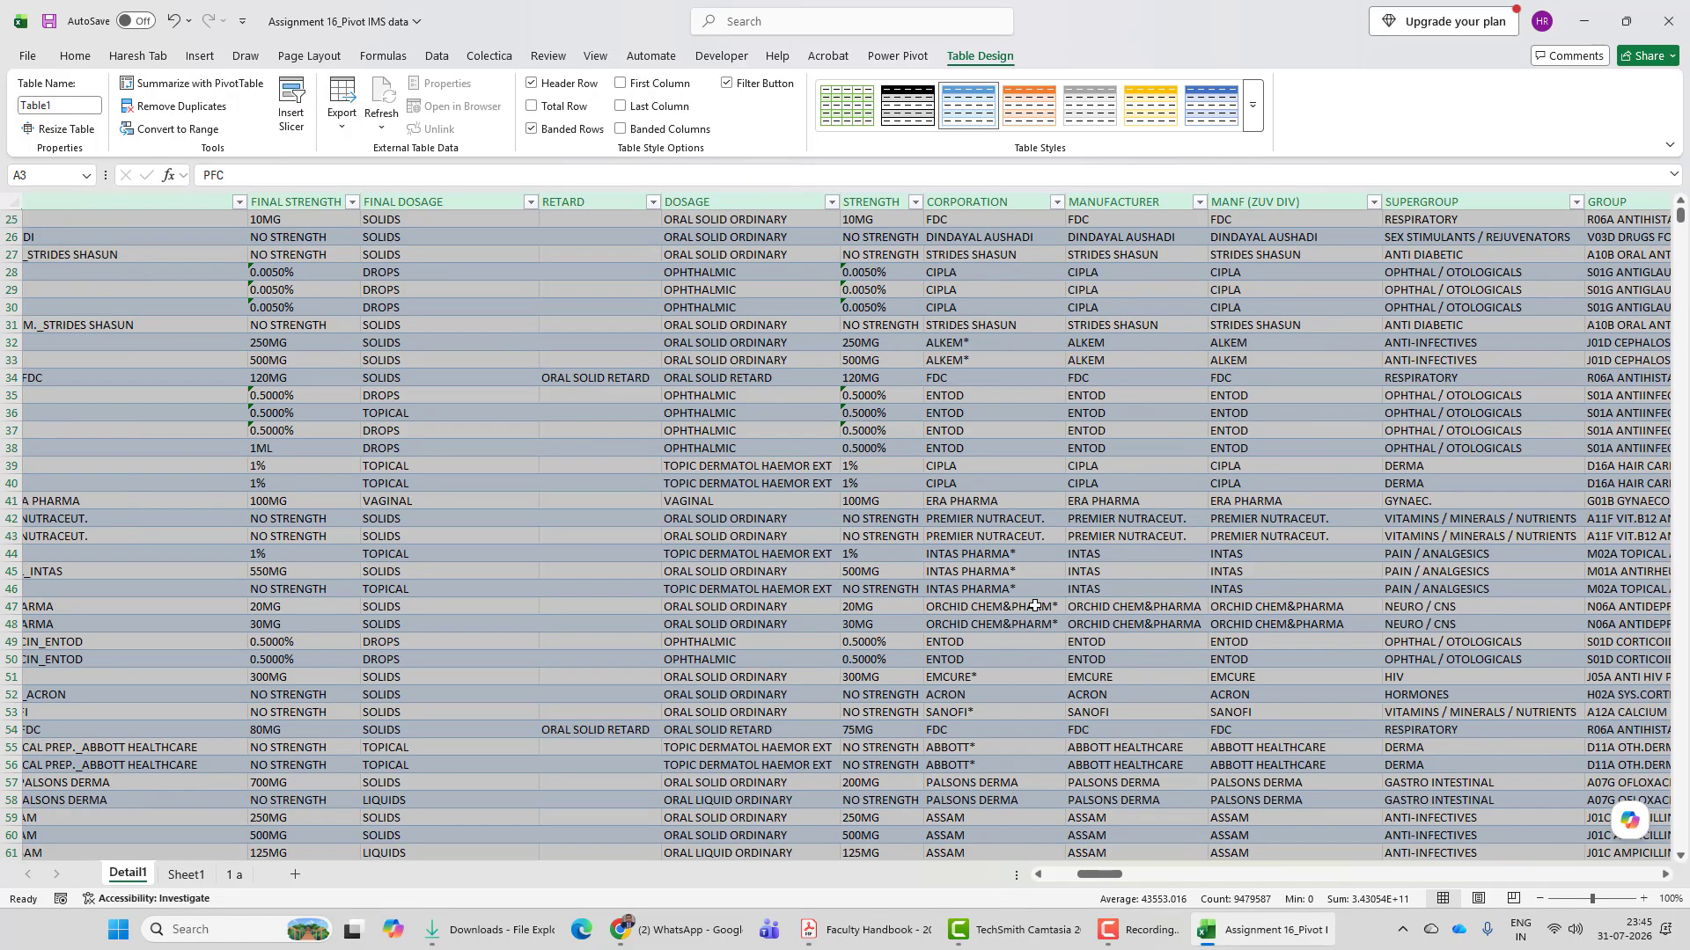
pyautogui.scroll(9, 1032, 607)
pyautogui.scroll(9, 1032, 608)
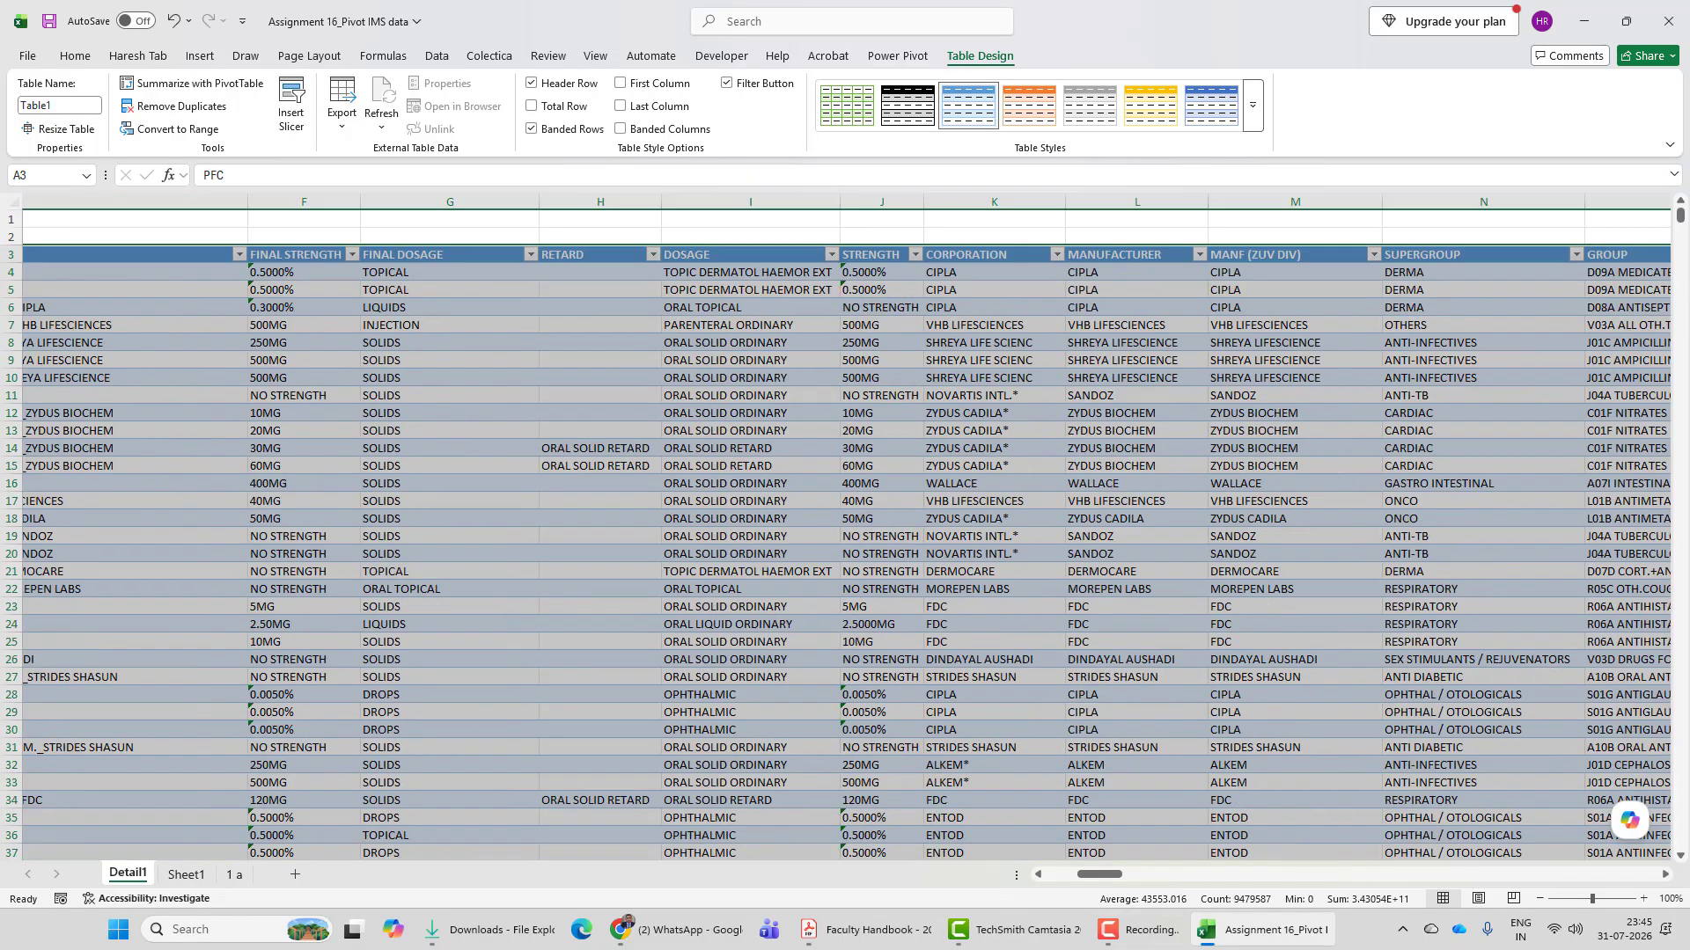
pyautogui.moveTo(1100, 878); pyautogui.dragTo(0, 871)
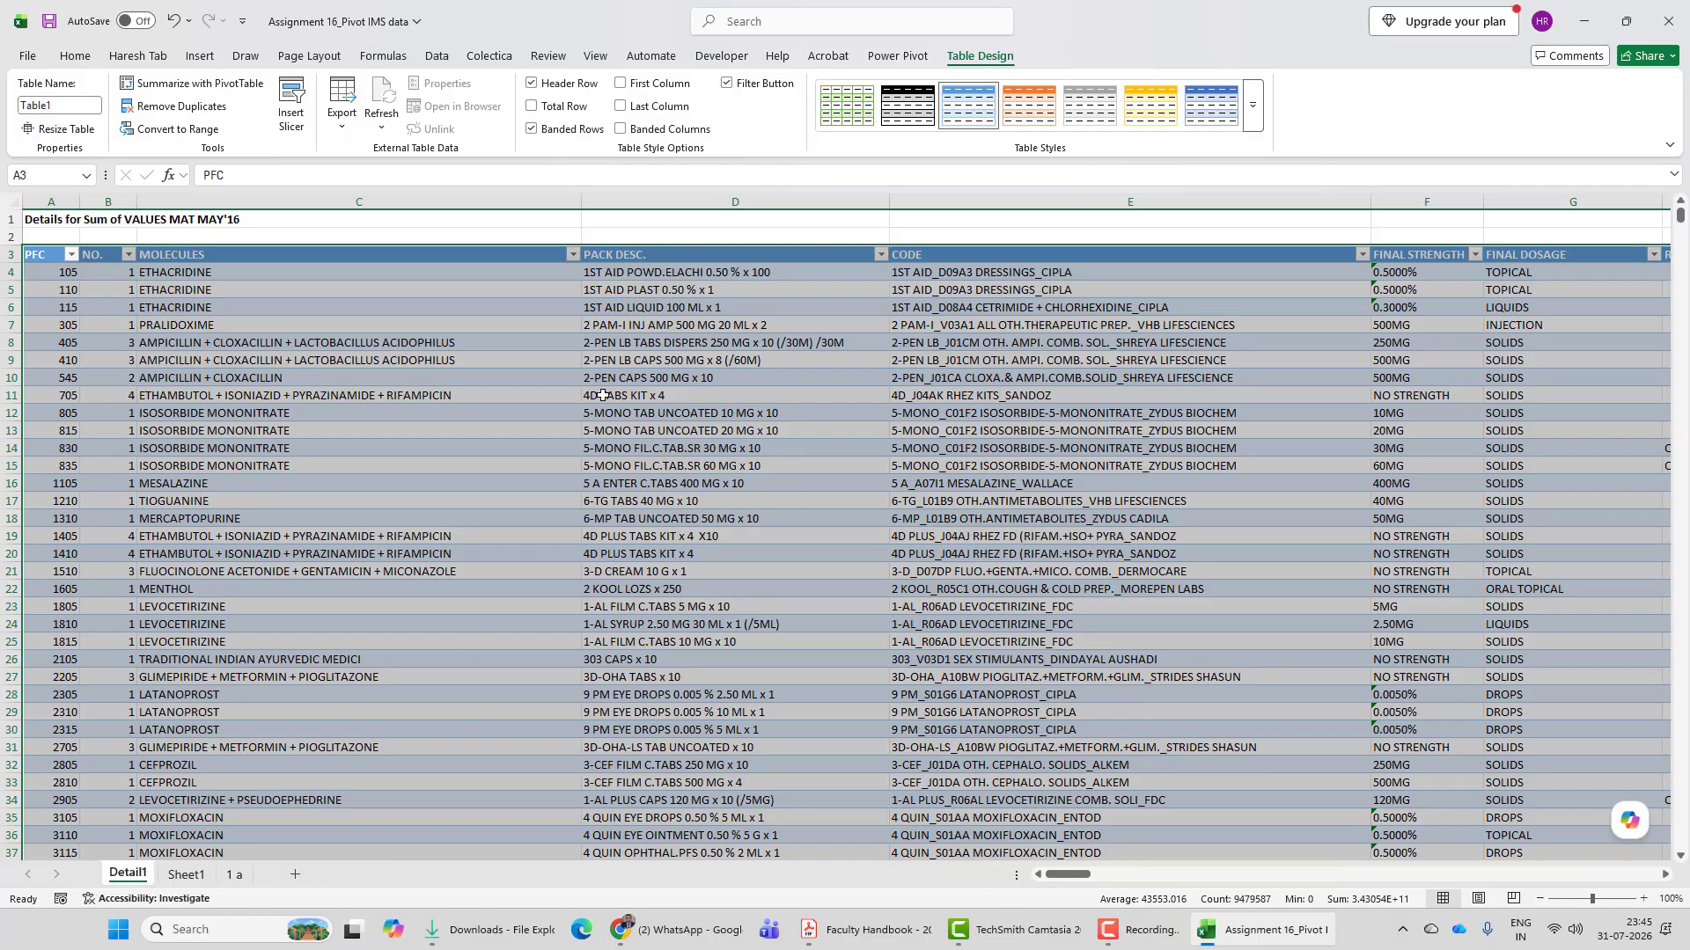
# Step: Move the Detail1 sheet to the end of the workbook, after sheet "1 a"
pyautogui.rightClick(127, 877)
pyautogui.click(127, 878)
pyautogui.moveTo(129, 877); pyautogui.dragTo(257, 877)
pyautogui.click(131, 875)
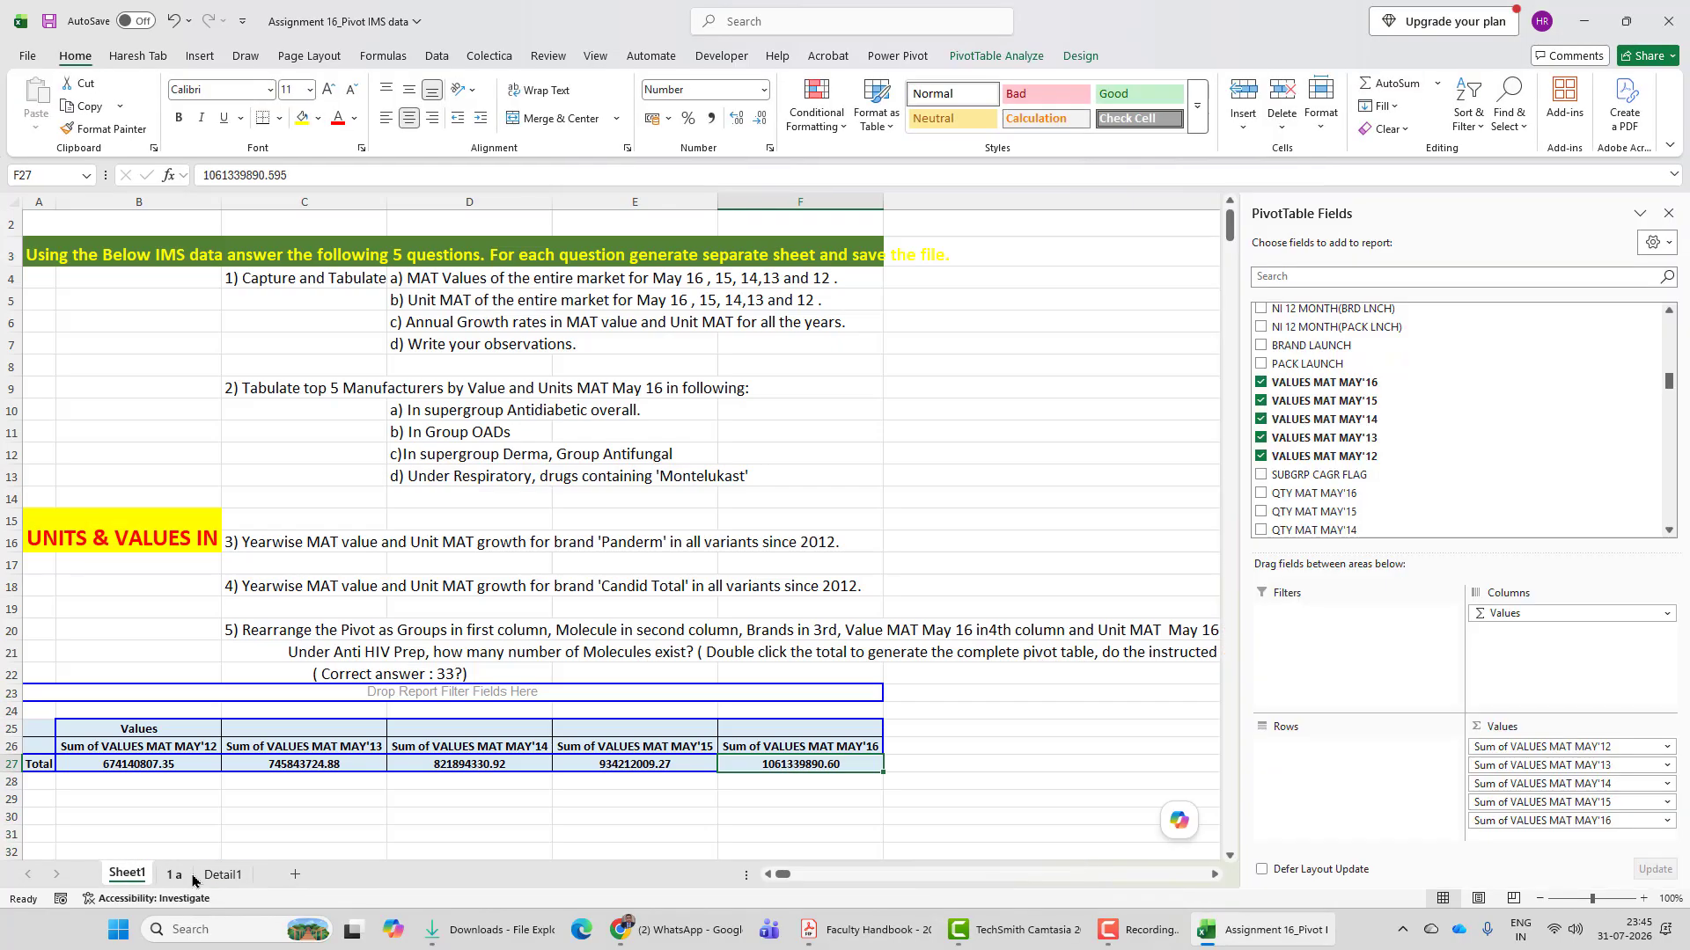
# Step: Insert the recommended column chart on sheet "1 a" from the MAT value headers and totals in E8:I9
pyautogui.click(176, 875)
pyautogui.click(141, 875)
pyautogui.click(176, 874)
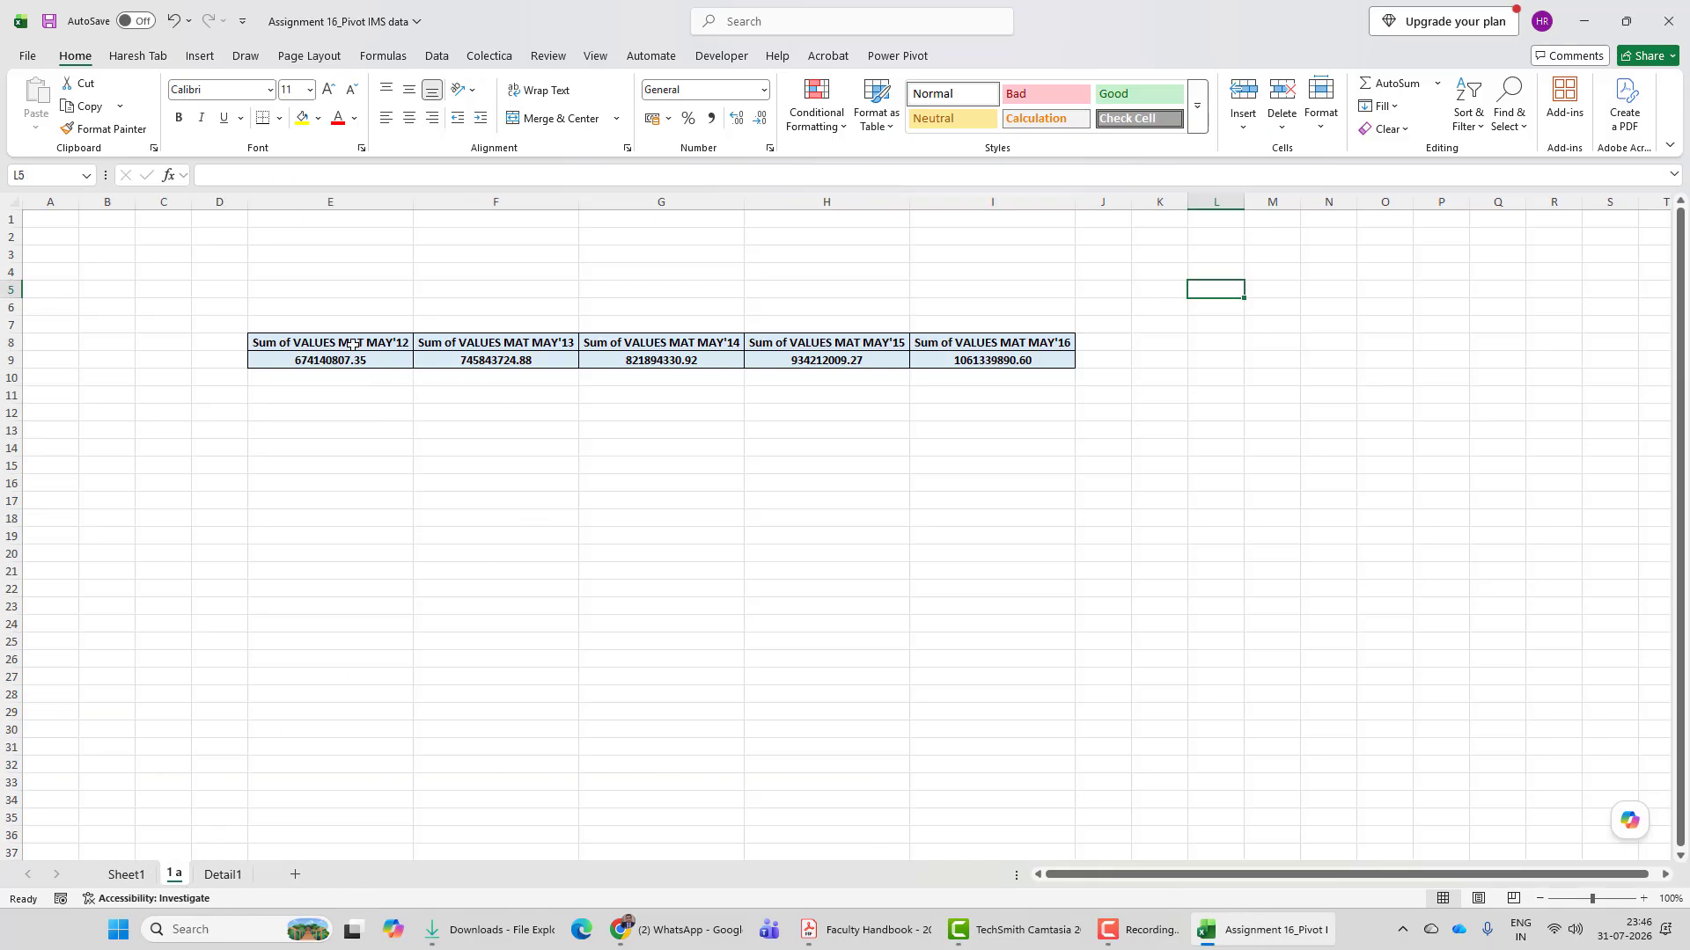
pyautogui.moveTo(350, 345); pyautogui.dragTo(969, 362)
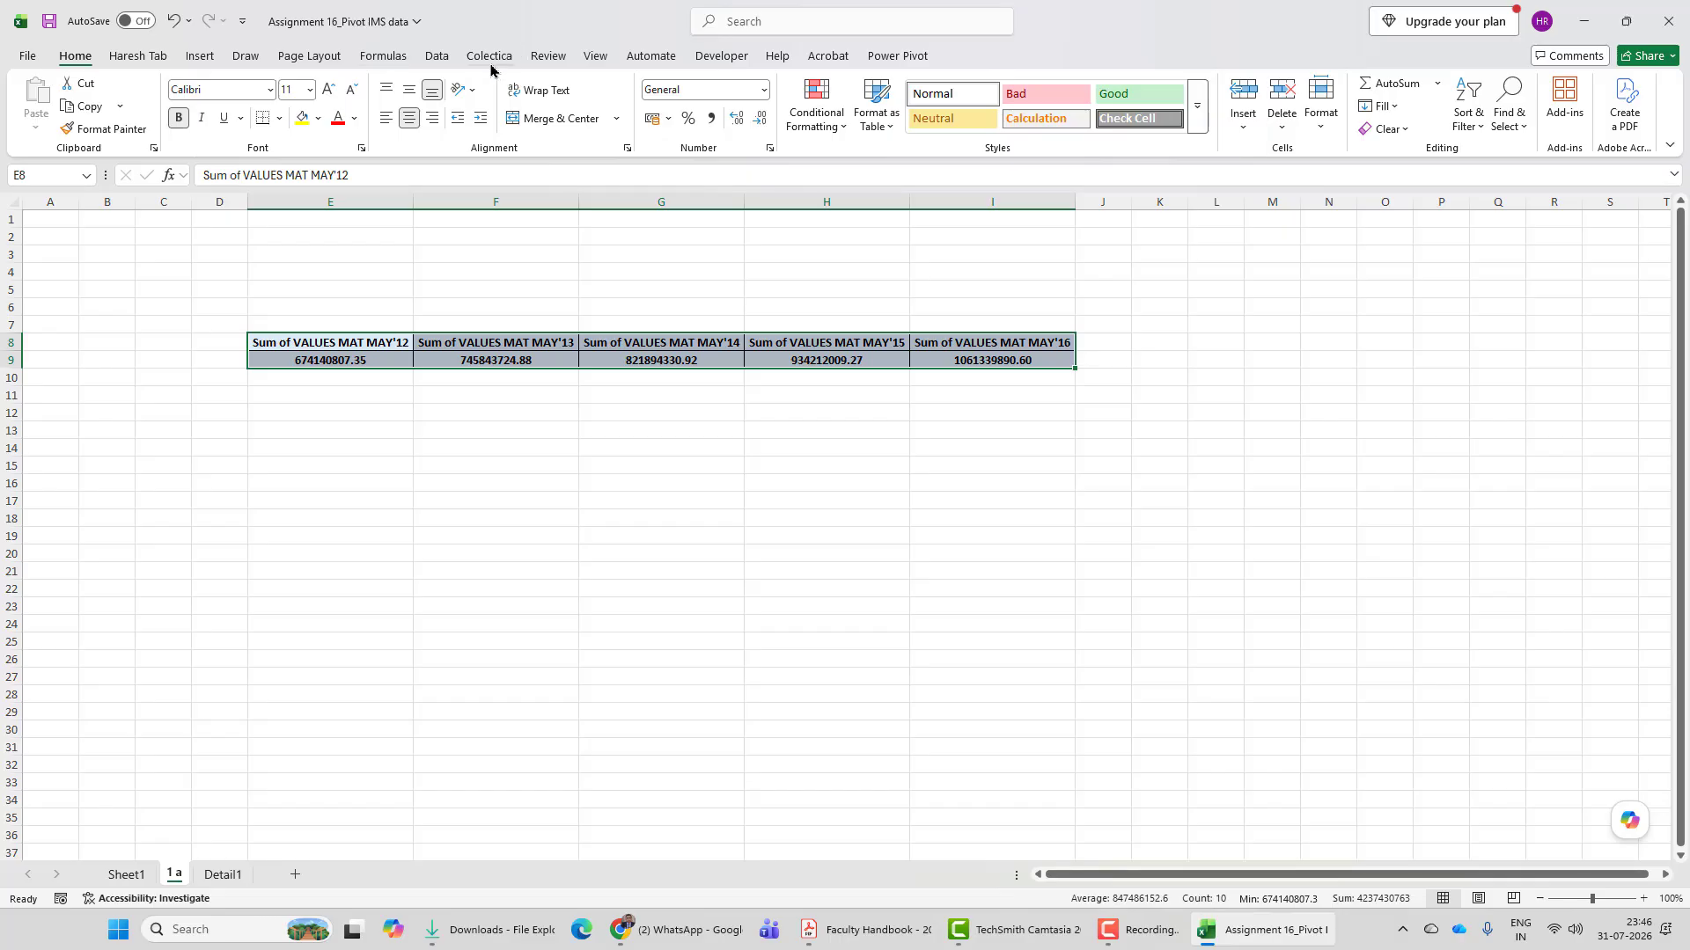
pyautogui.click(203, 58)
pyautogui.click(570, 110)
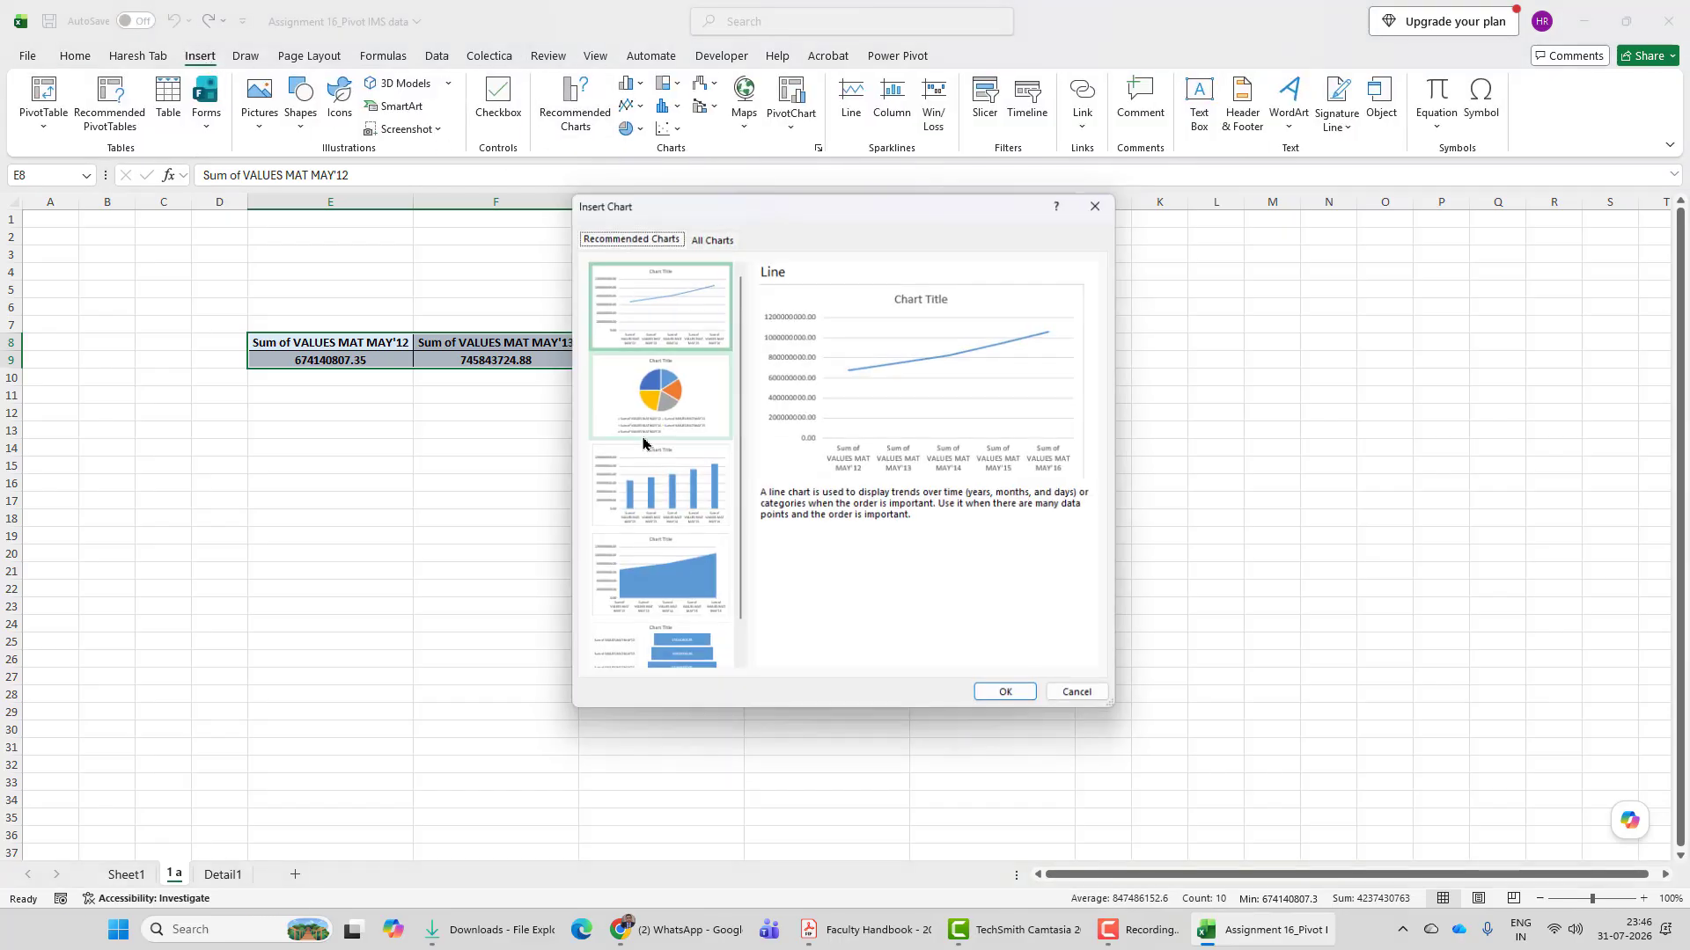
pyautogui.click(674, 491)
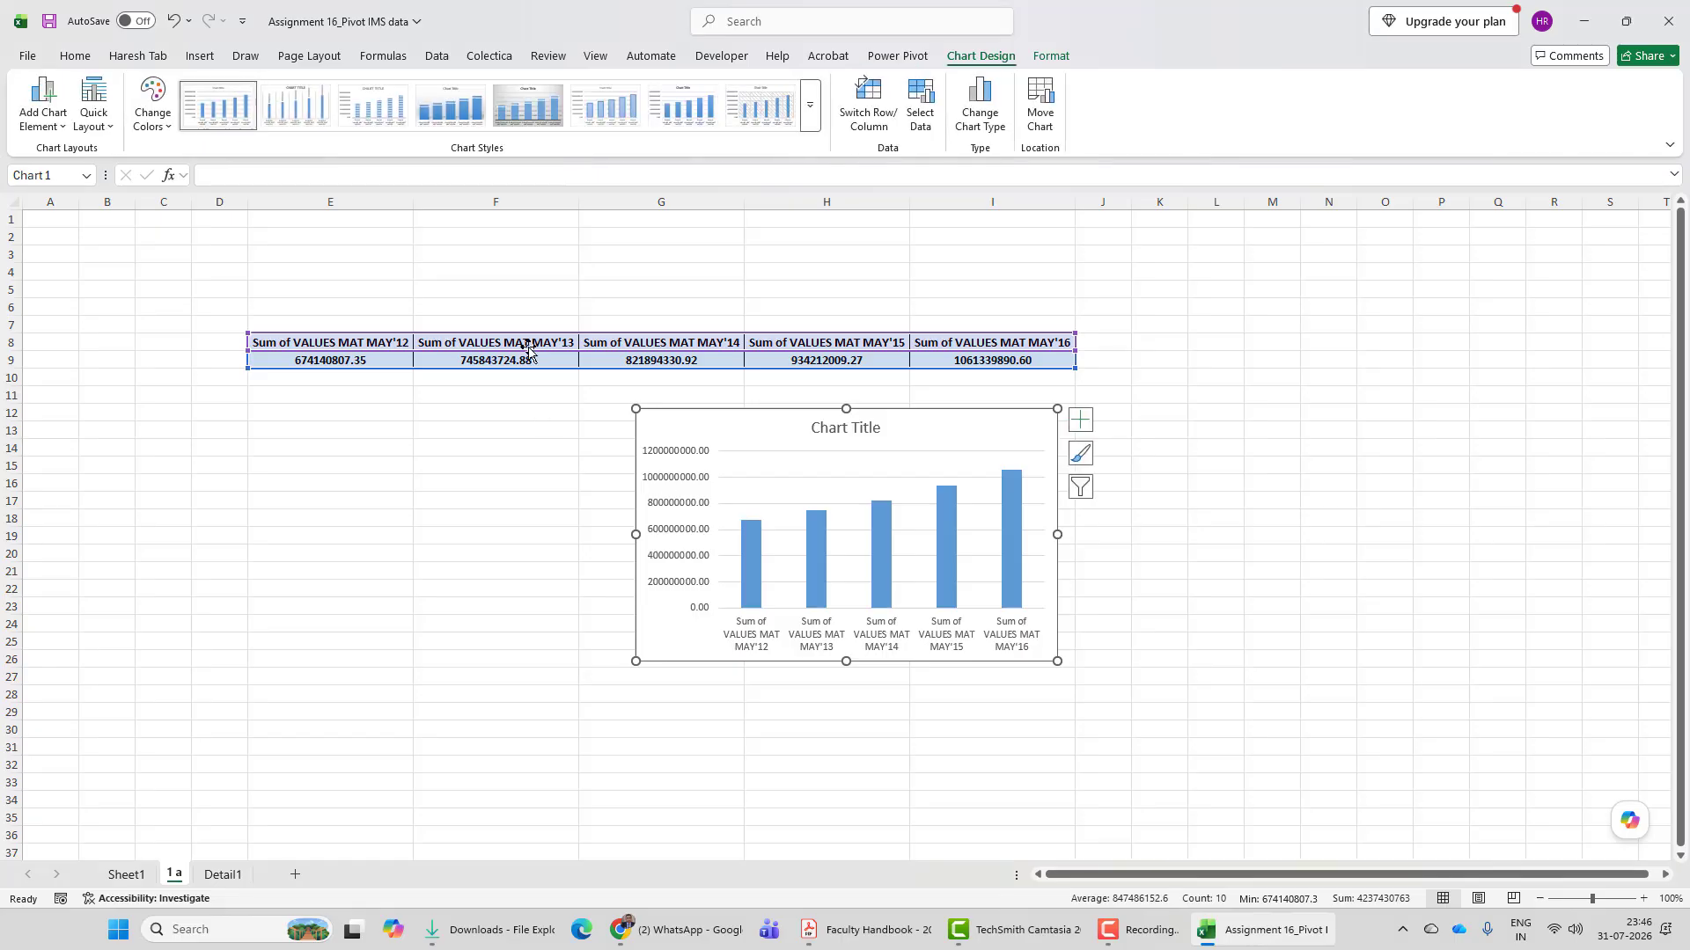
# Step: Apply the dark-background style with blue columns to the chart, then place and widen it below the table across columns F to I
pyautogui.click(806, 128)
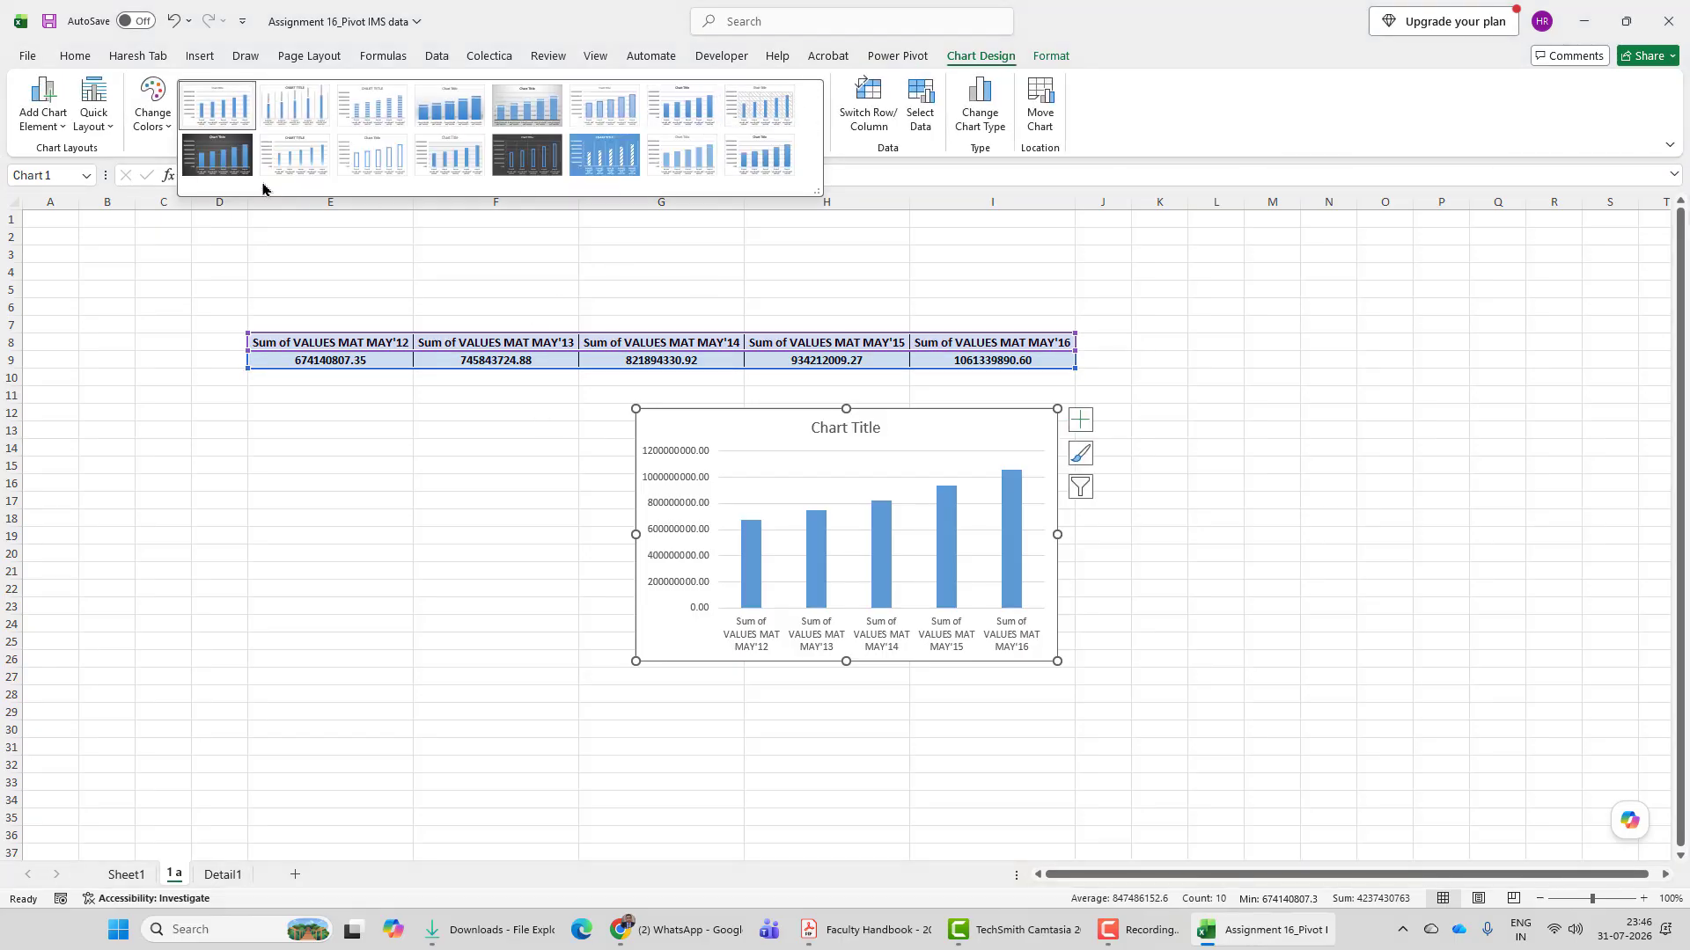
pyautogui.click(220, 157)
pyautogui.moveTo(938, 422); pyautogui.dragTo(788, 459)
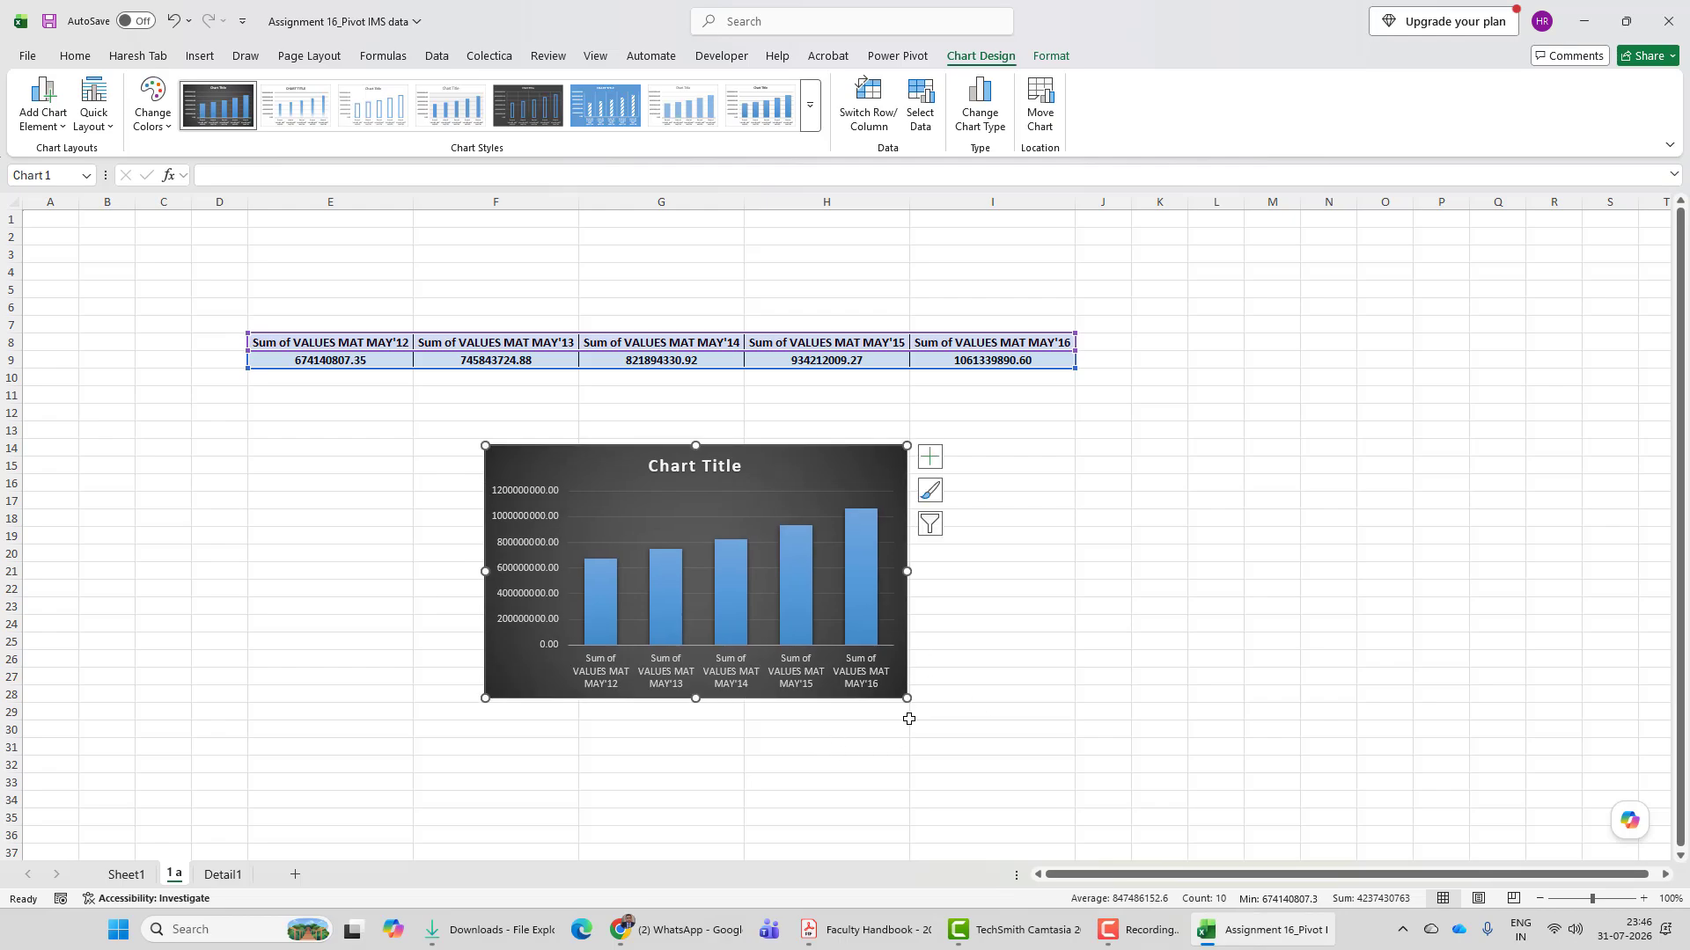
pyautogui.moveTo(906, 698); pyautogui.dragTo(1105, 713)
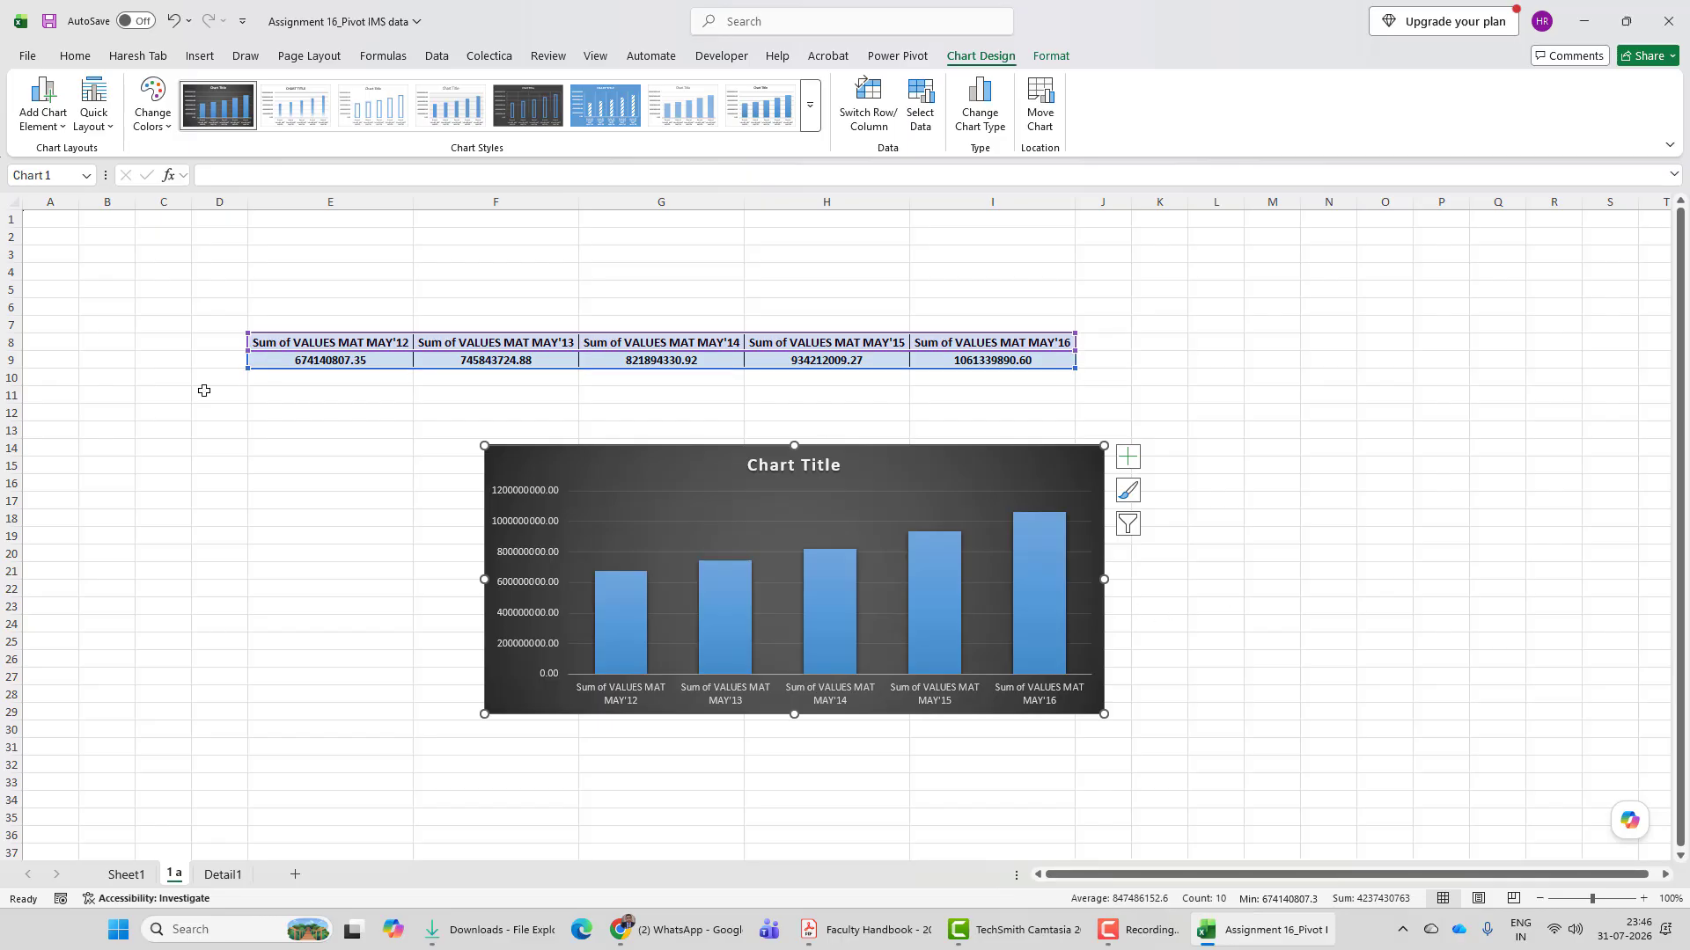
pyautogui.click(329, 361)
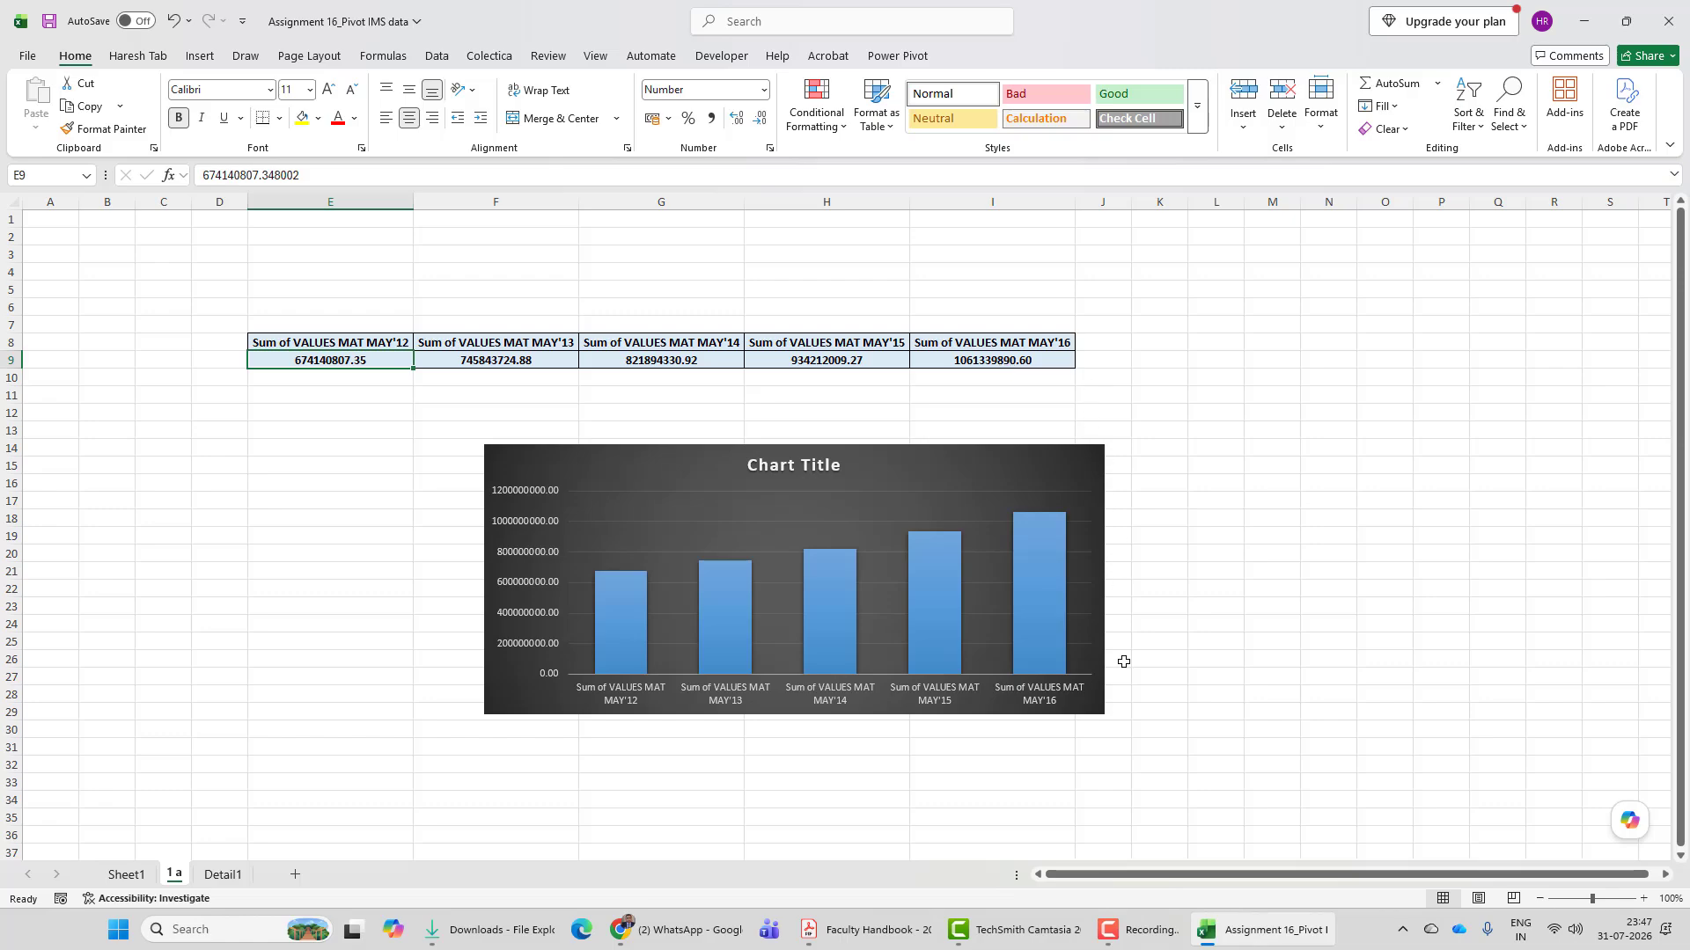
# Step: Return to Sheet1, check question 1 b on unit MAT, and add UNITS MAT MAY'12 to the pivot table's values
pyautogui.click(128, 875)
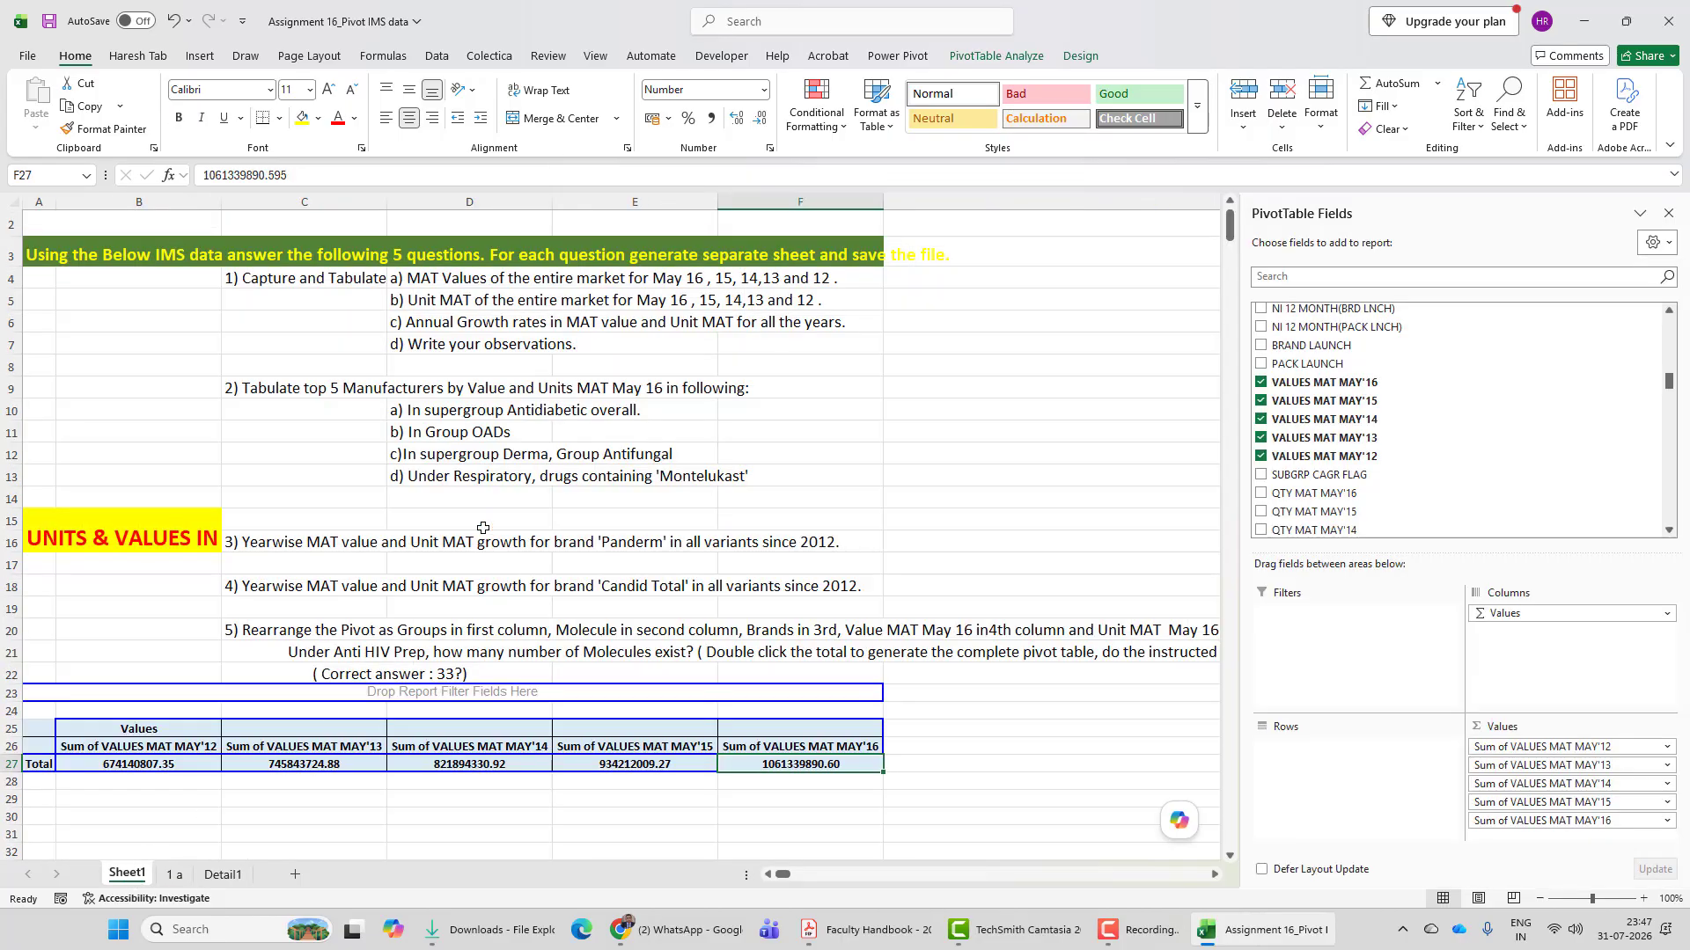
pyautogui.click(432, 302)
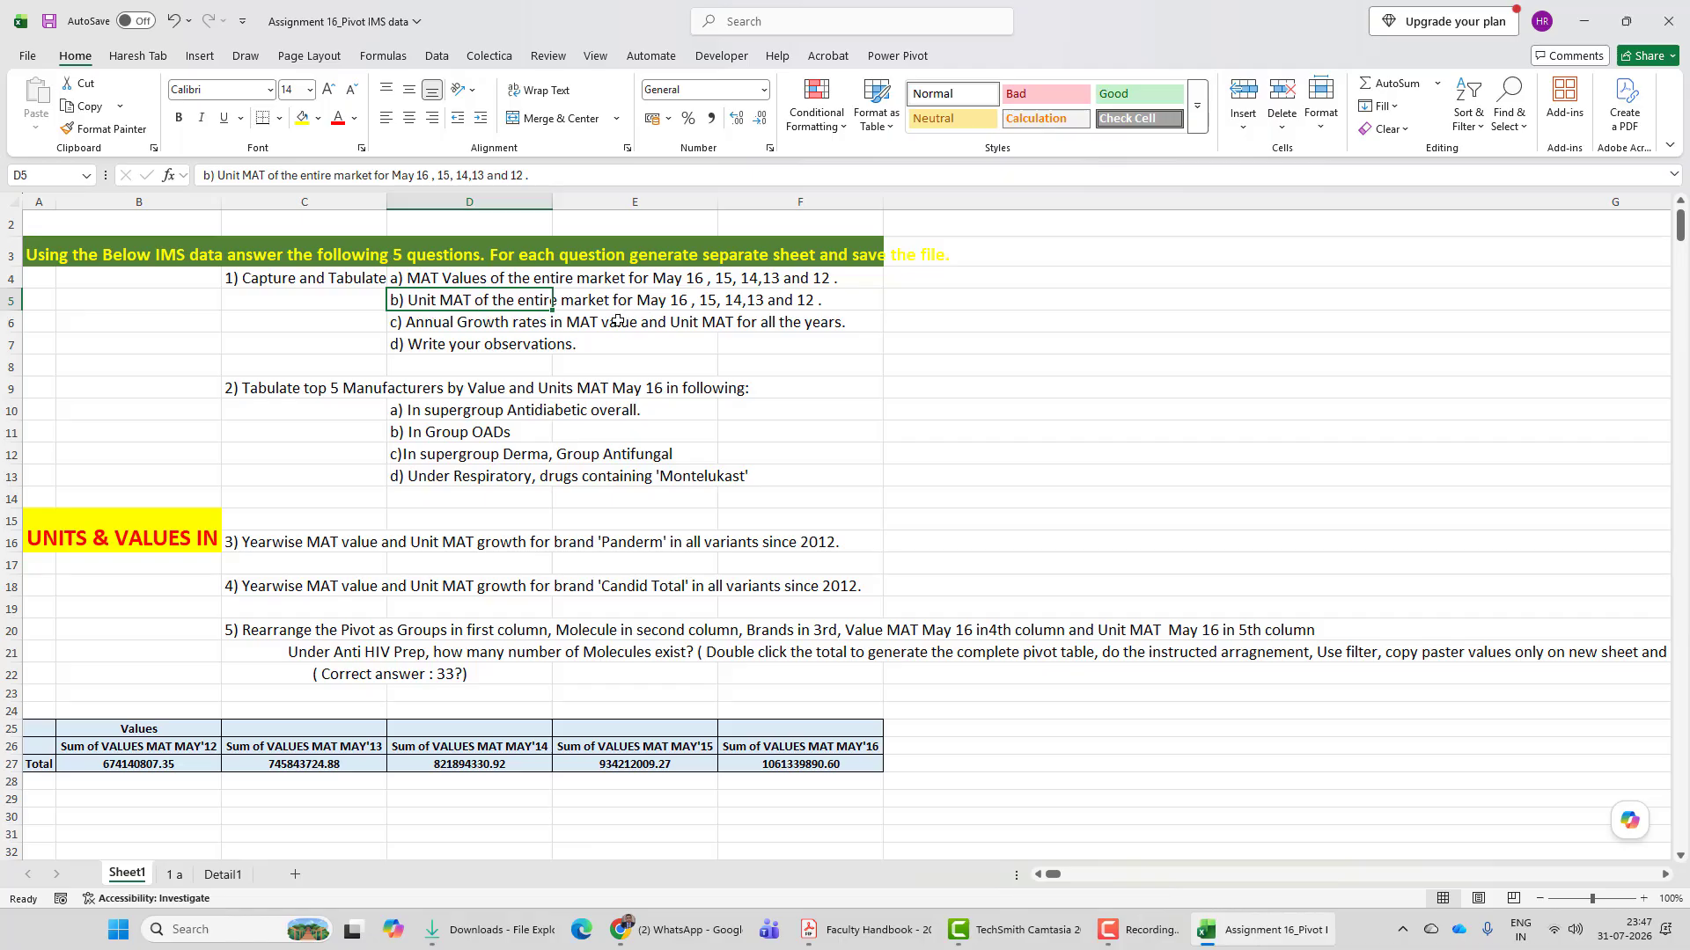
pyautogui.click(236, 764)
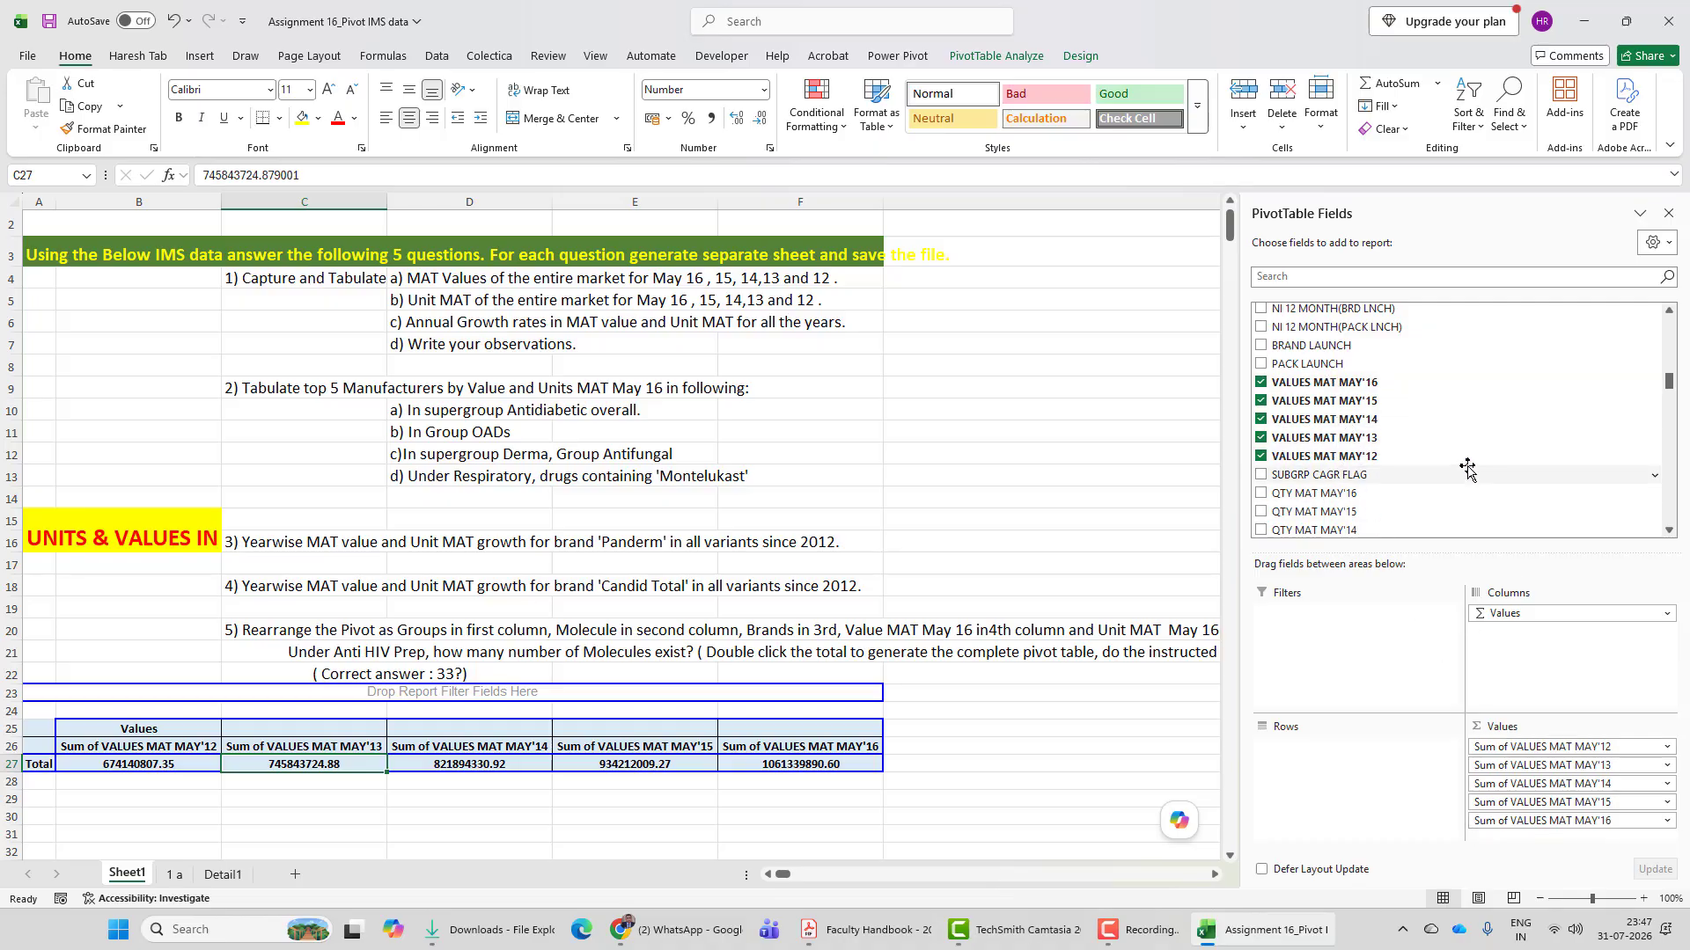
pyautogui.scroll(-1, 1408, 469)
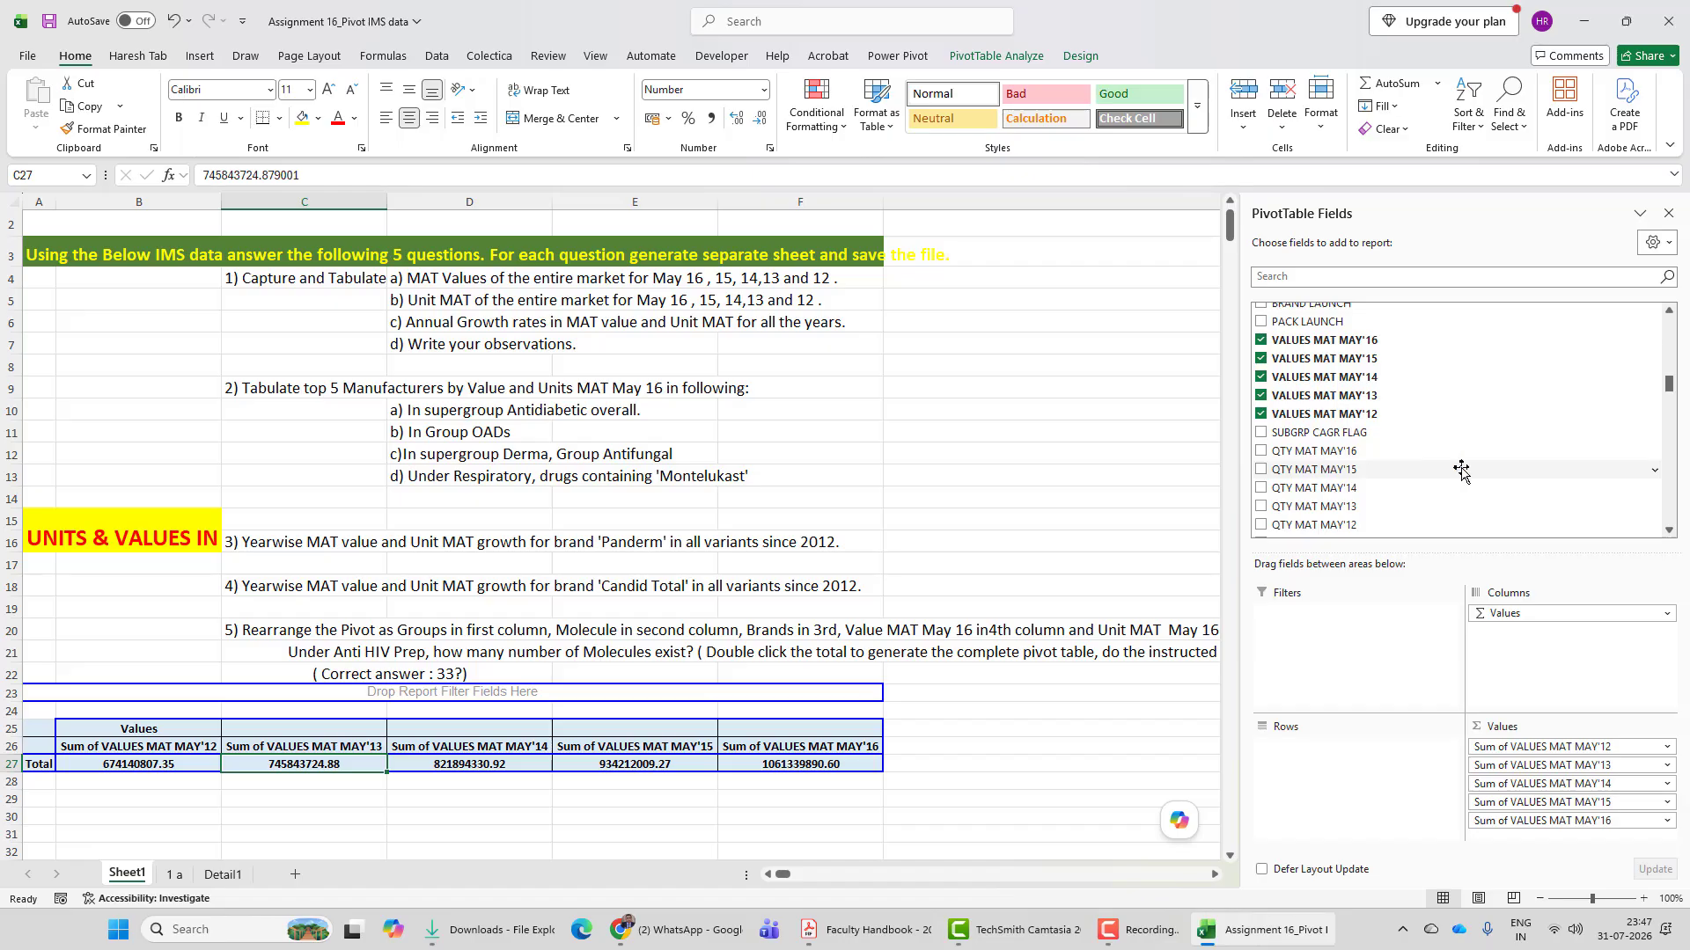
pyautogui.scroll(-3, 1325, 473)
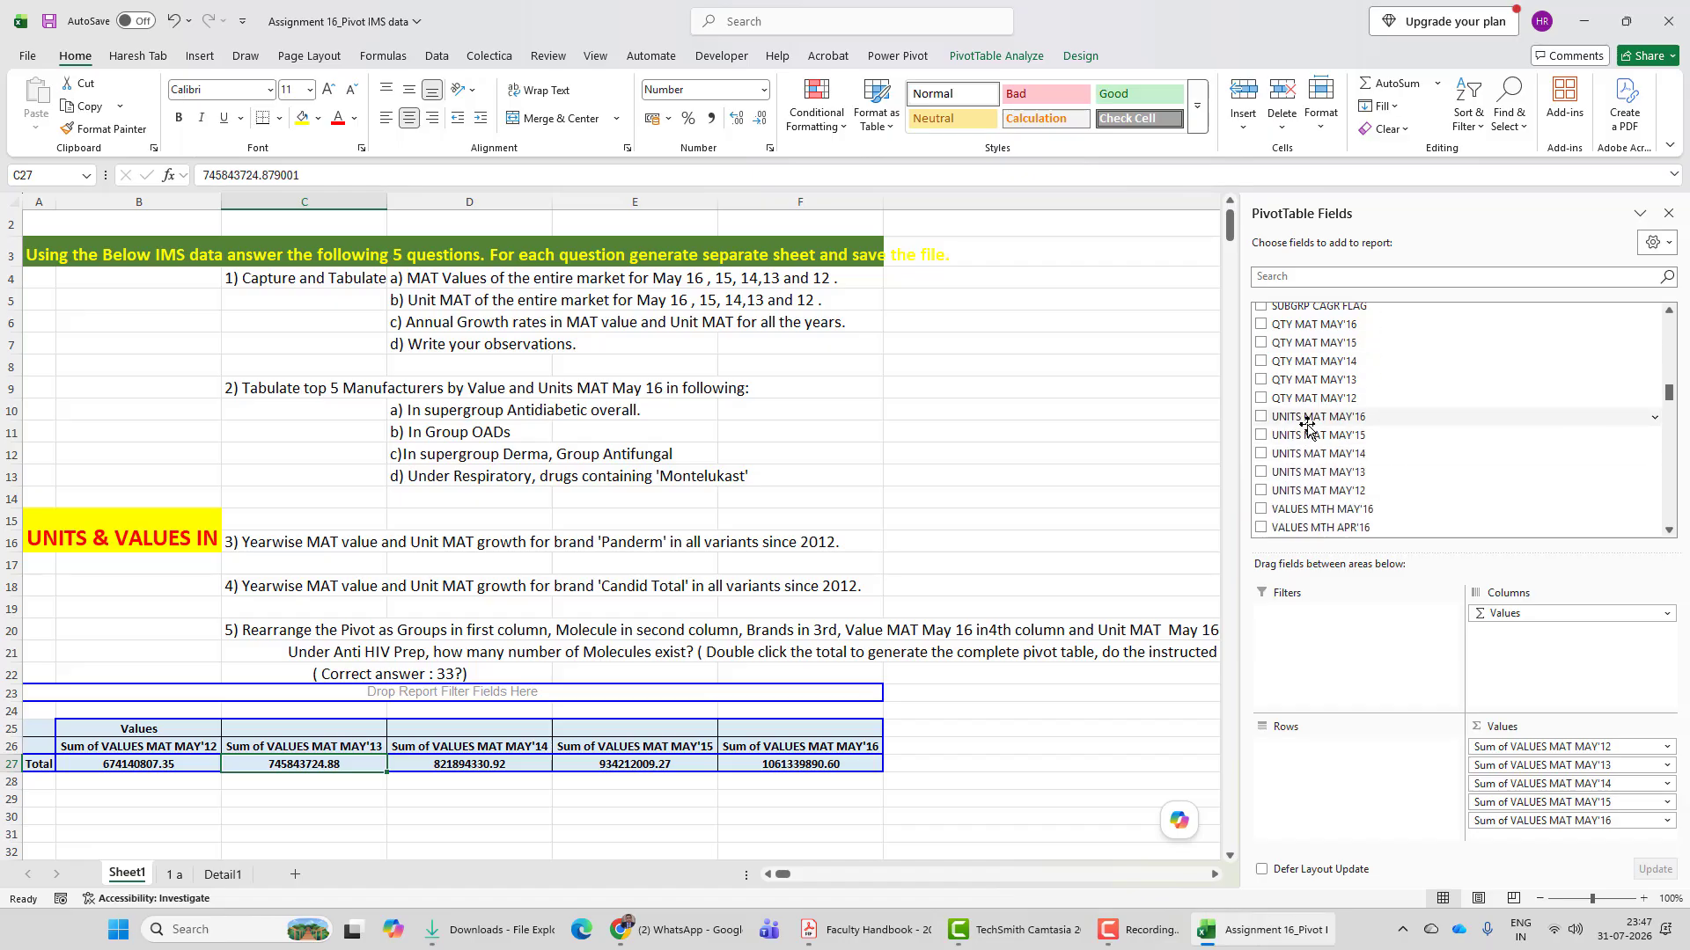
pyautogui.scroll(3, 1377, 439)
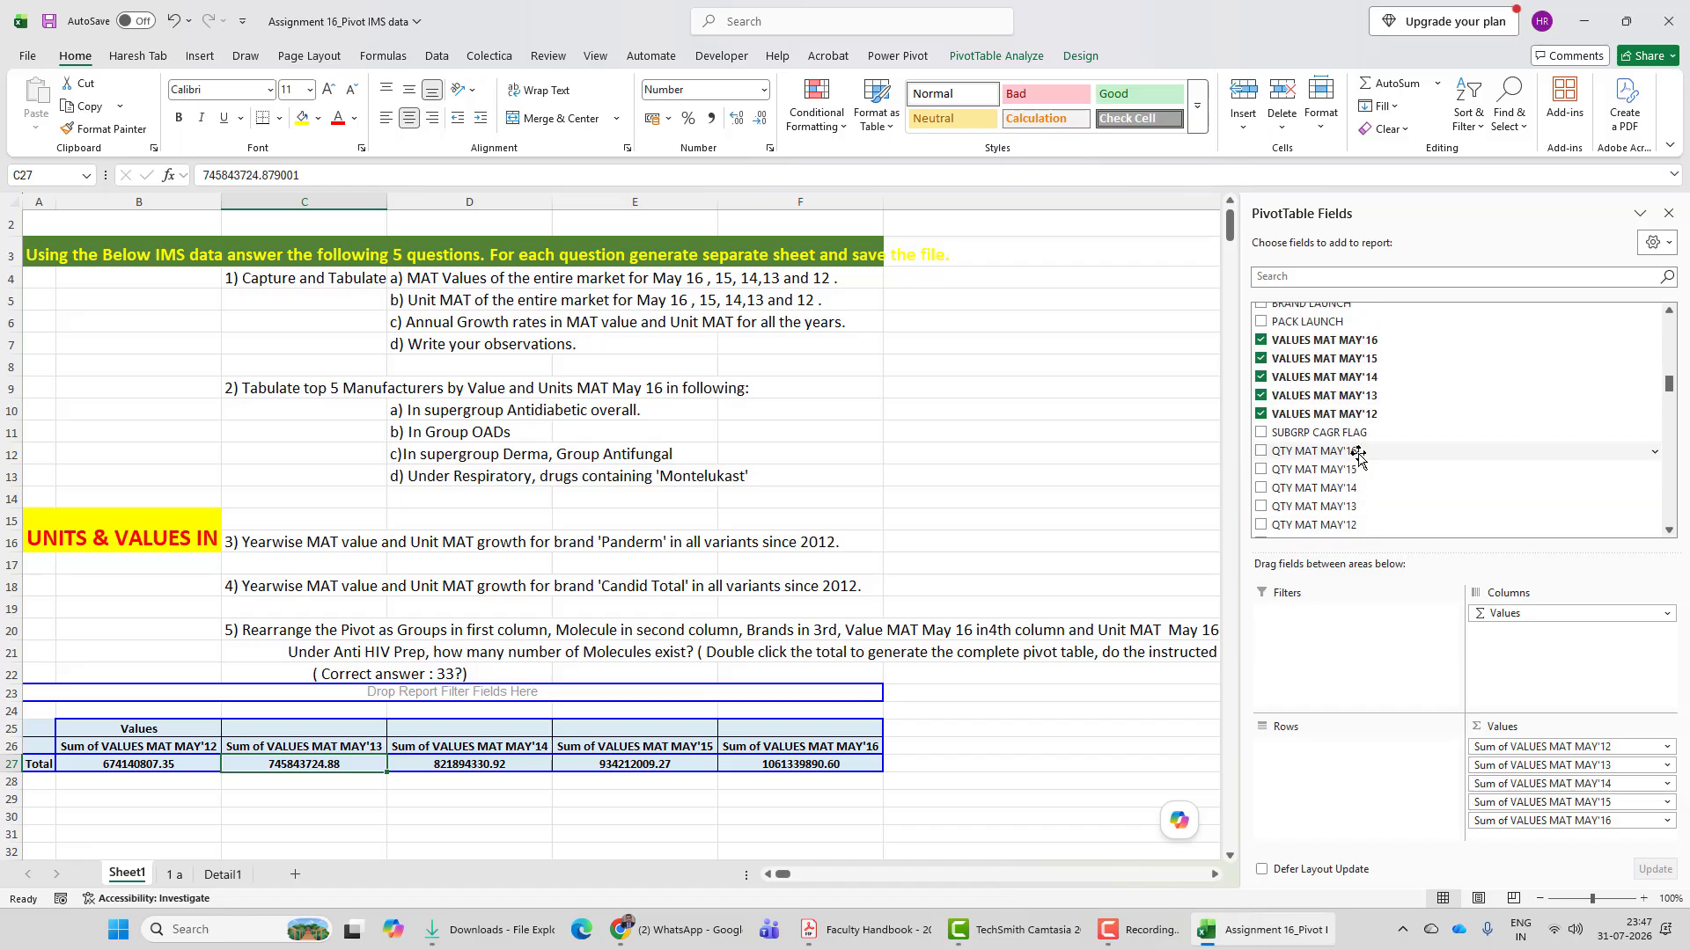
pyautogui.scroll(-1, 1307, 414)
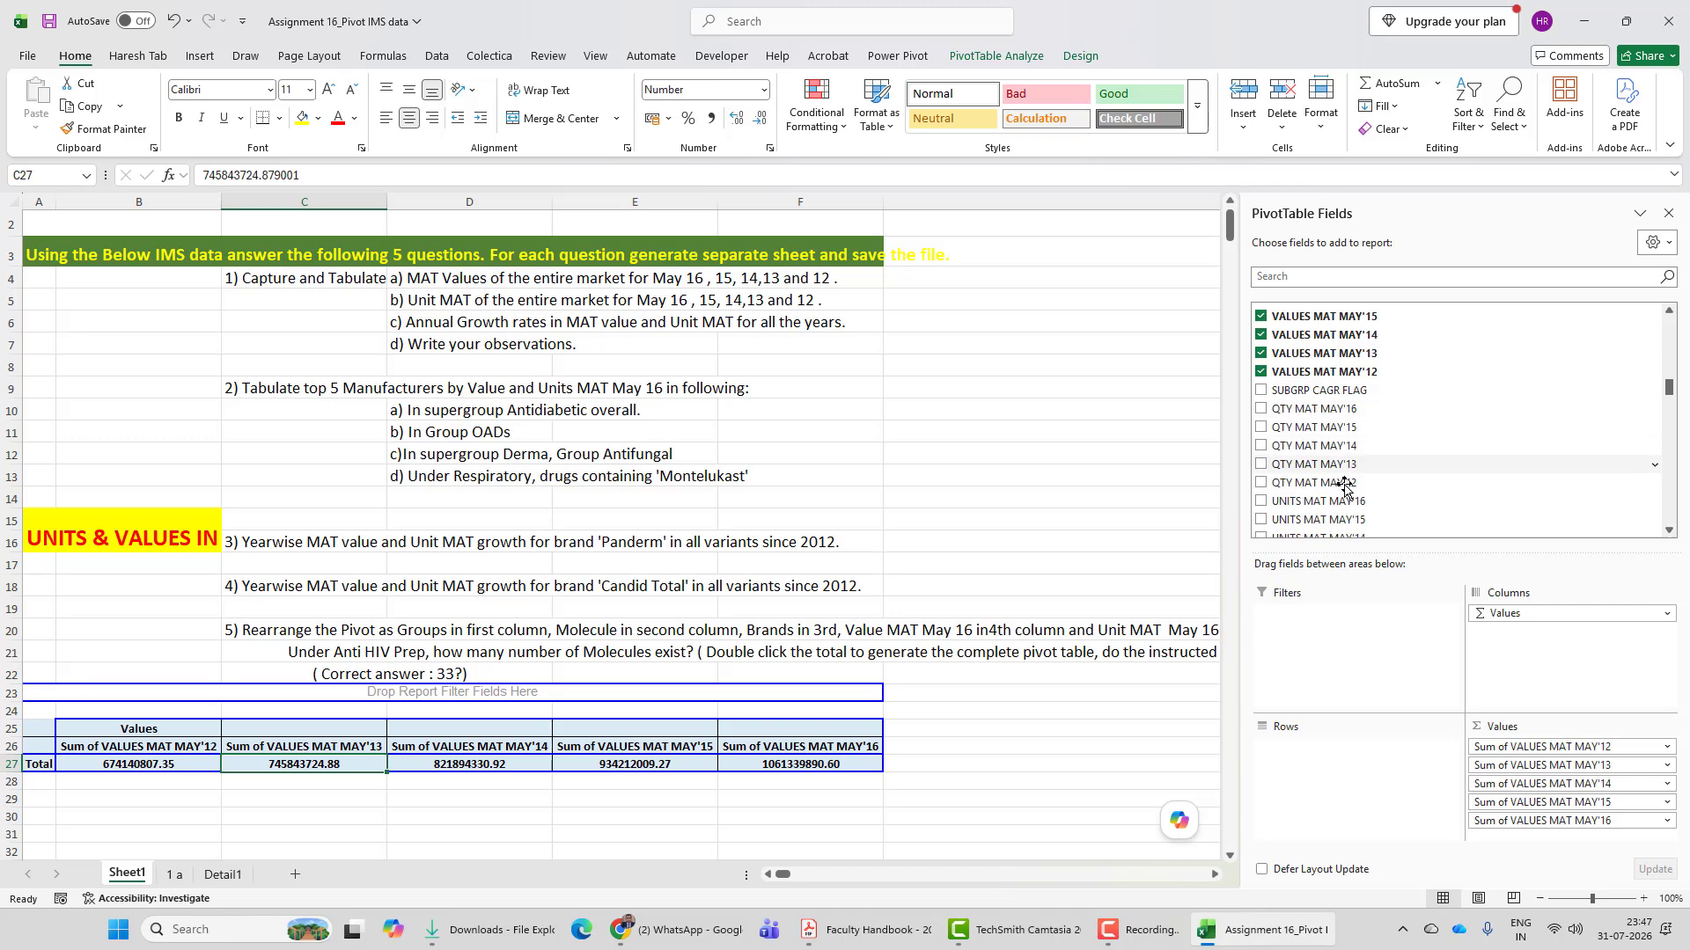
pyautogui.scroll(-2, 1425, 510)
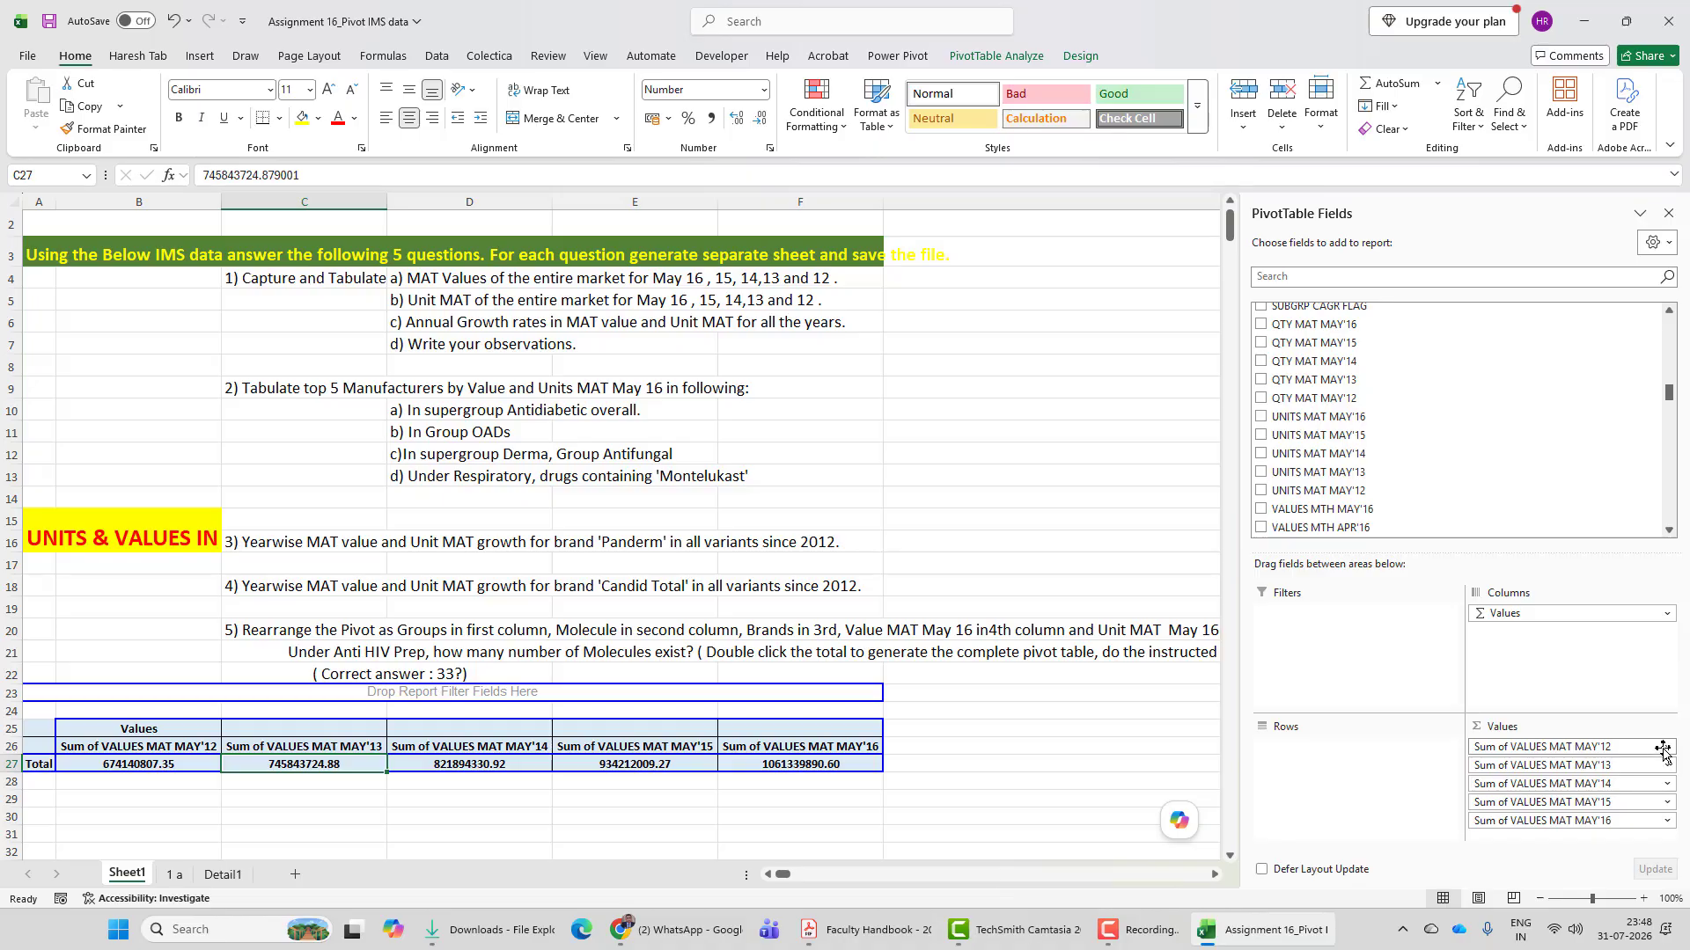
pyautogui.scroll(3, 1408, 506)
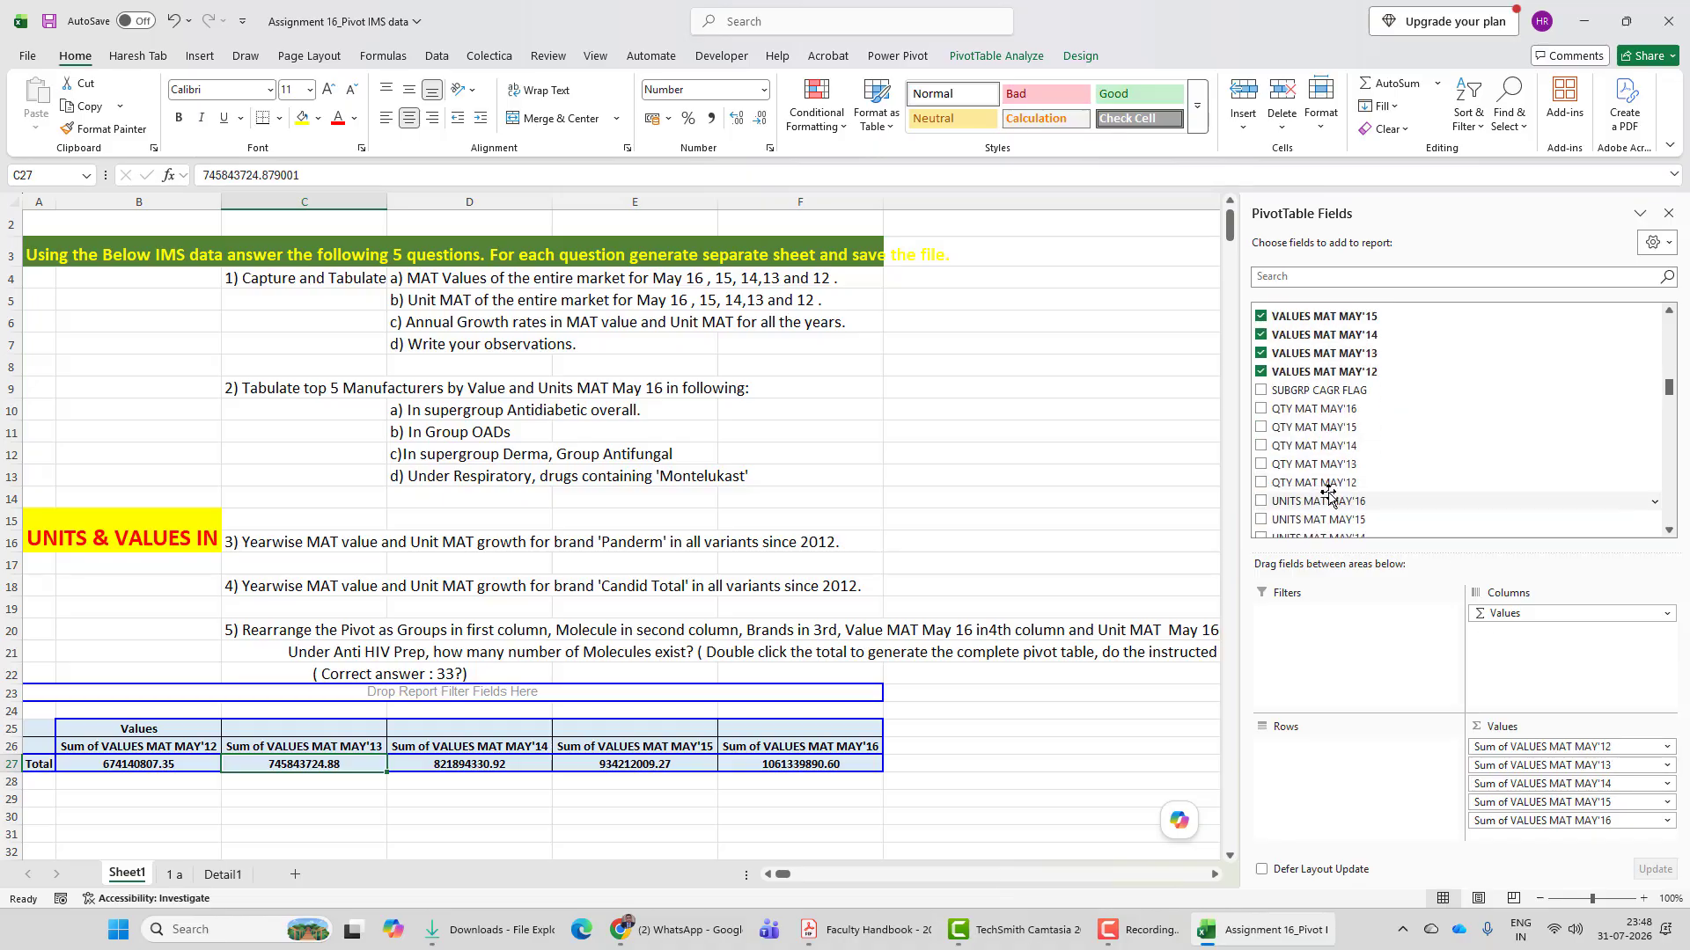
pyautogui.scroll(-2, 1435, 501)
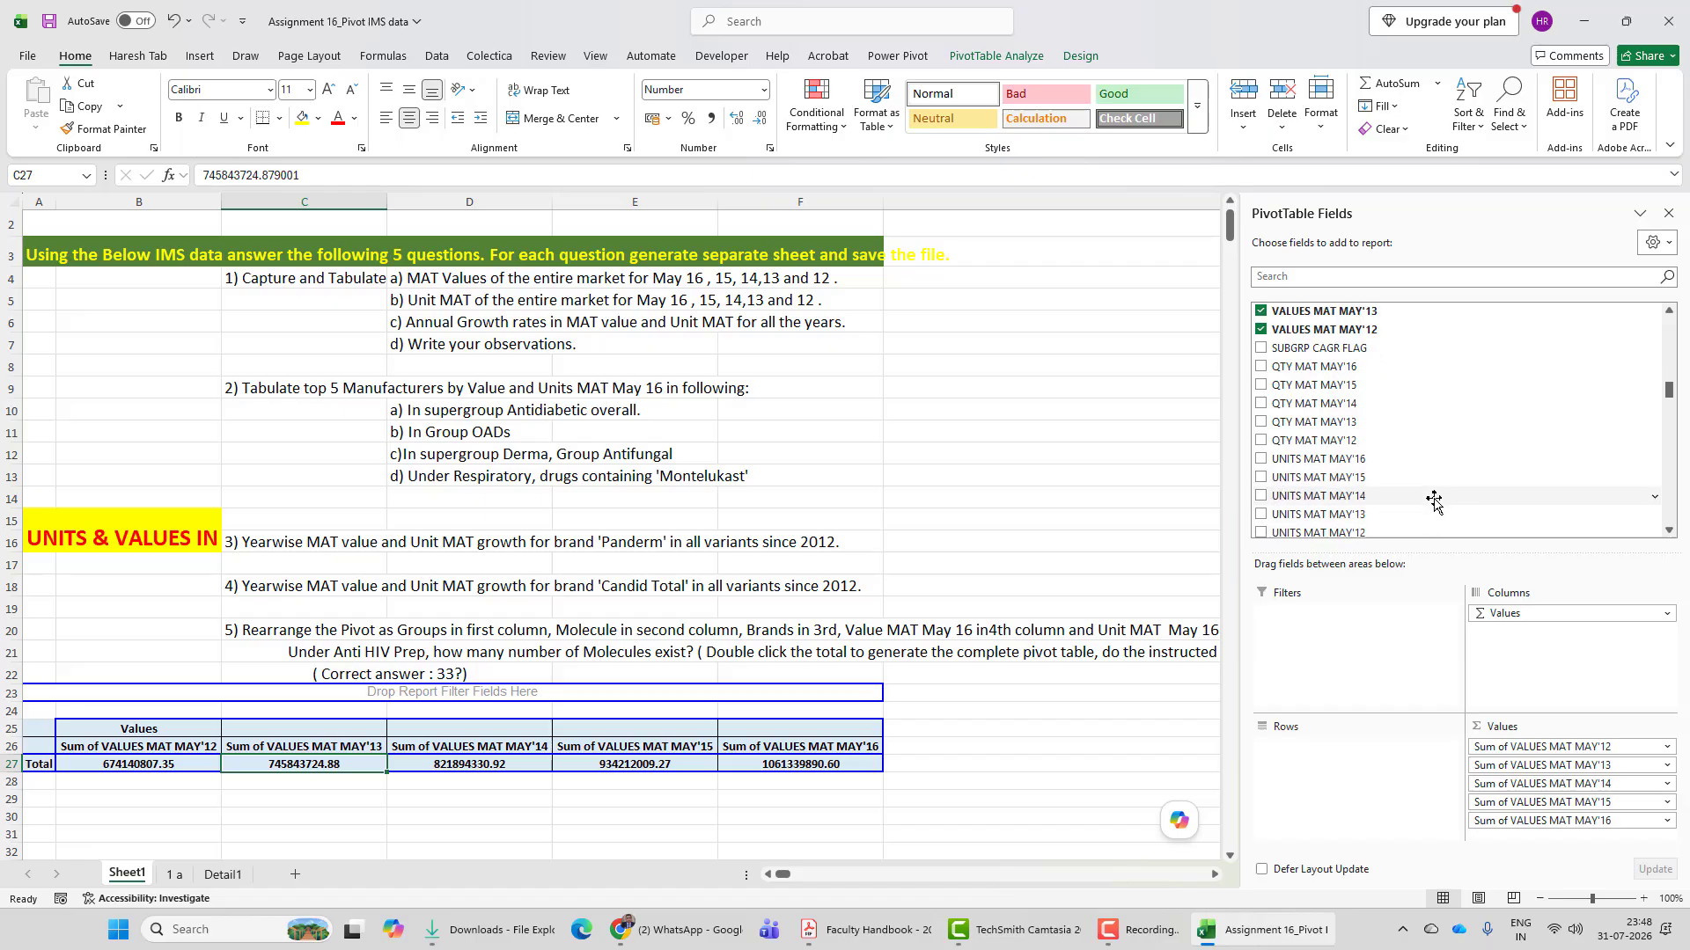
pyautogui.scroll(-3, 1433, 502)
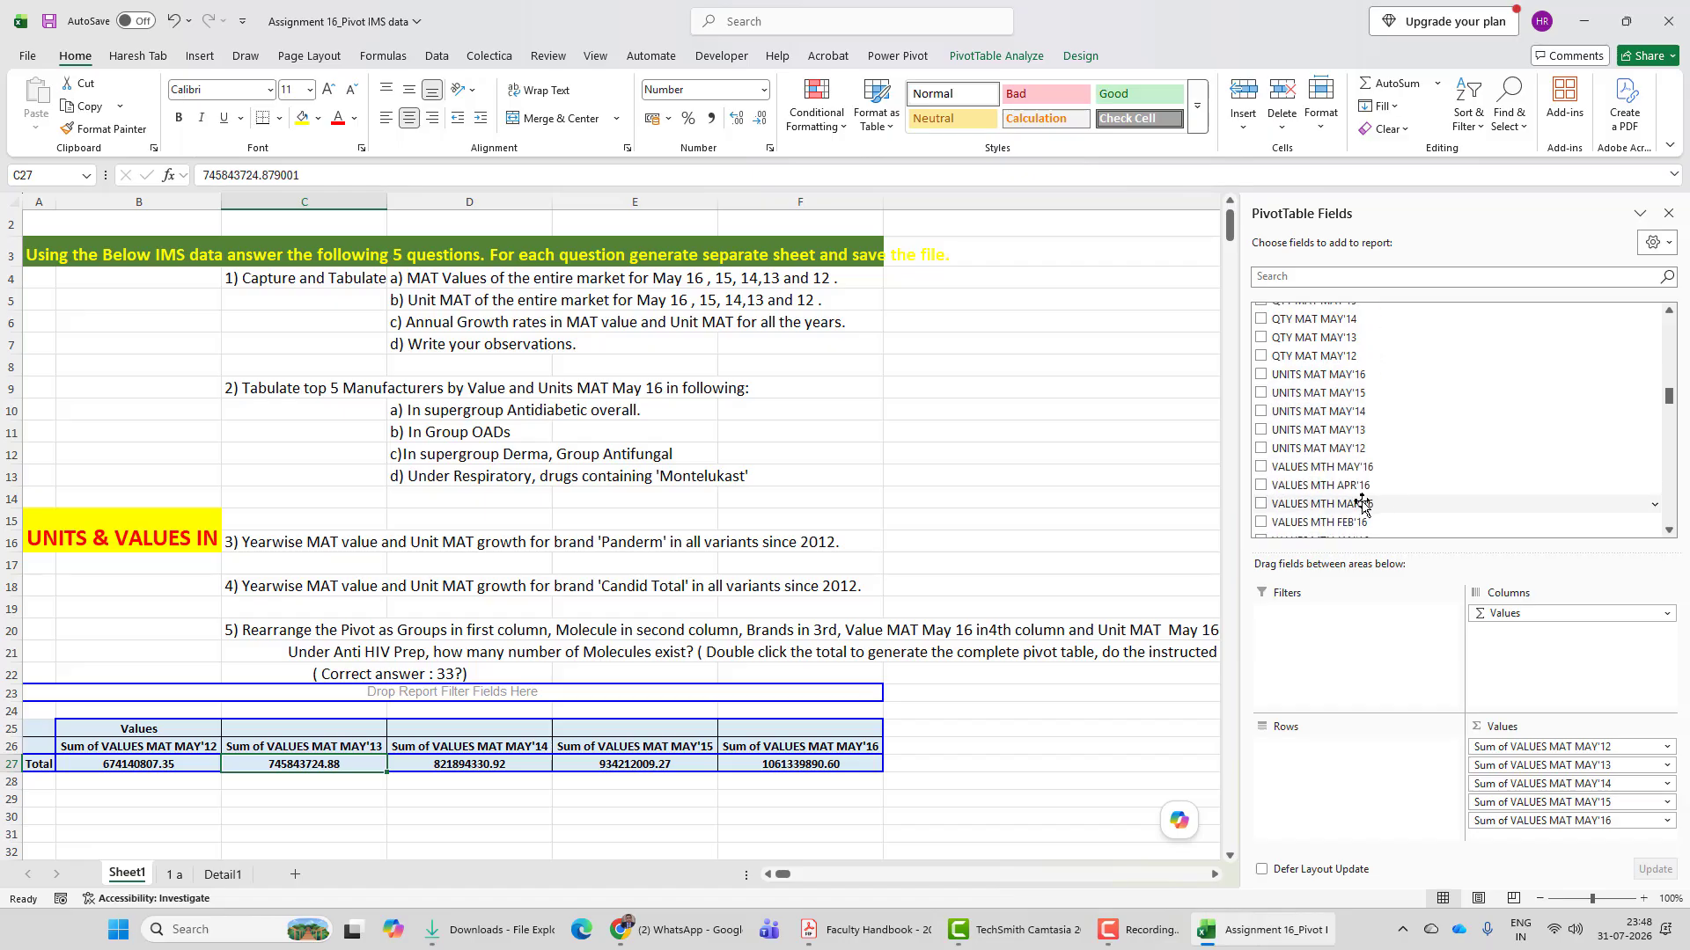
pyautogui.click(1260, 449)
# Step: Remove the five VALUES MAT fields, MAY'12 through MAY'16, from the pivot table
pyautogui.scroll(3, 1535, 446)
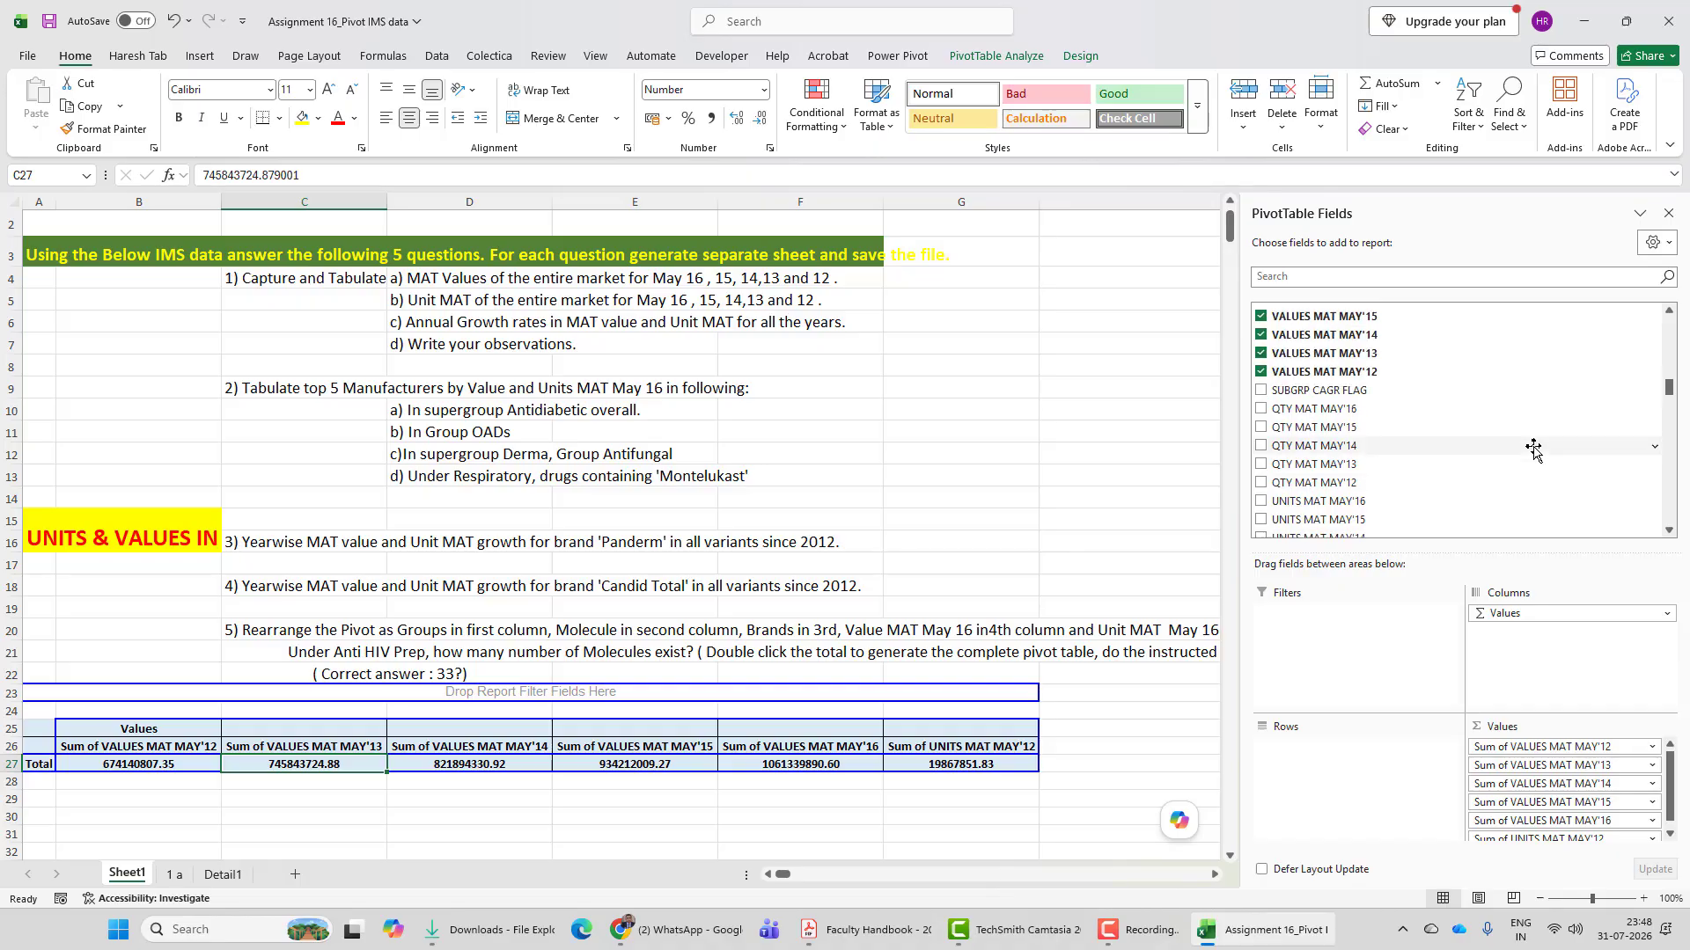
pyautogui.click(1260, 414)
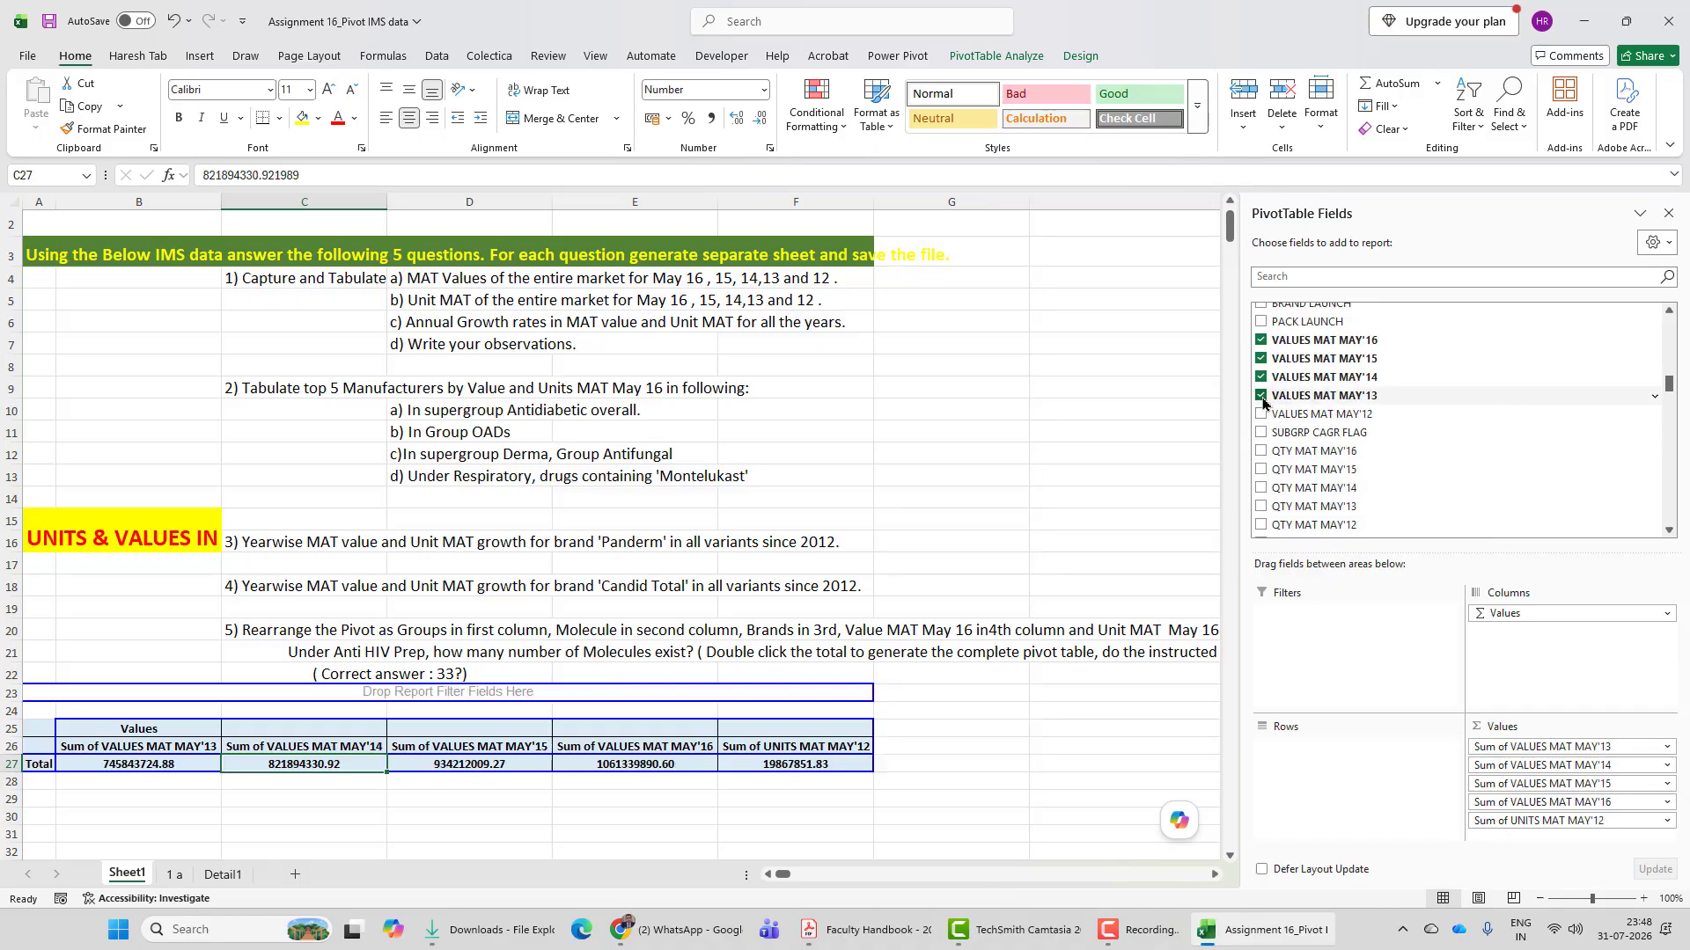
pyautogui.click(1260, 395)
pyautogui.click(1260, 376)
pyautogui.click(1261, 358)
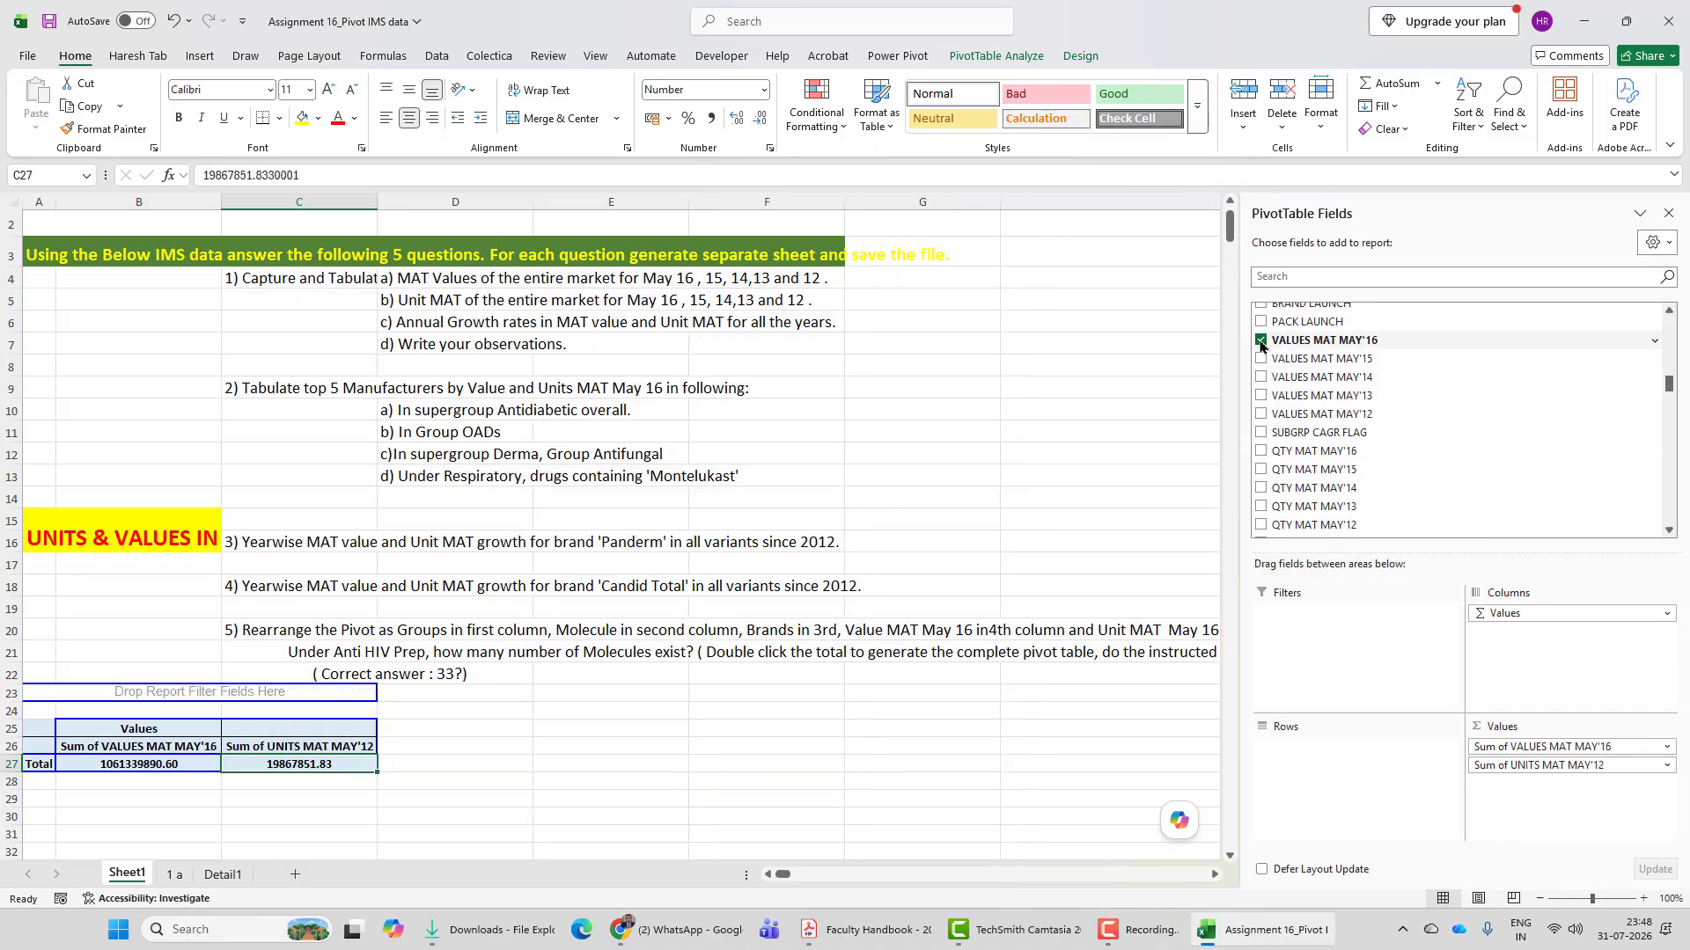
pyautogui.click(1260, 339)
# Step: Add UNITS MAT MAY'13, MAY'14, MAY'15 and MAY'16 to the pivot values, and select the headers and totals in B26:F27
pyautogui.scroll(-4, 1417, 435)
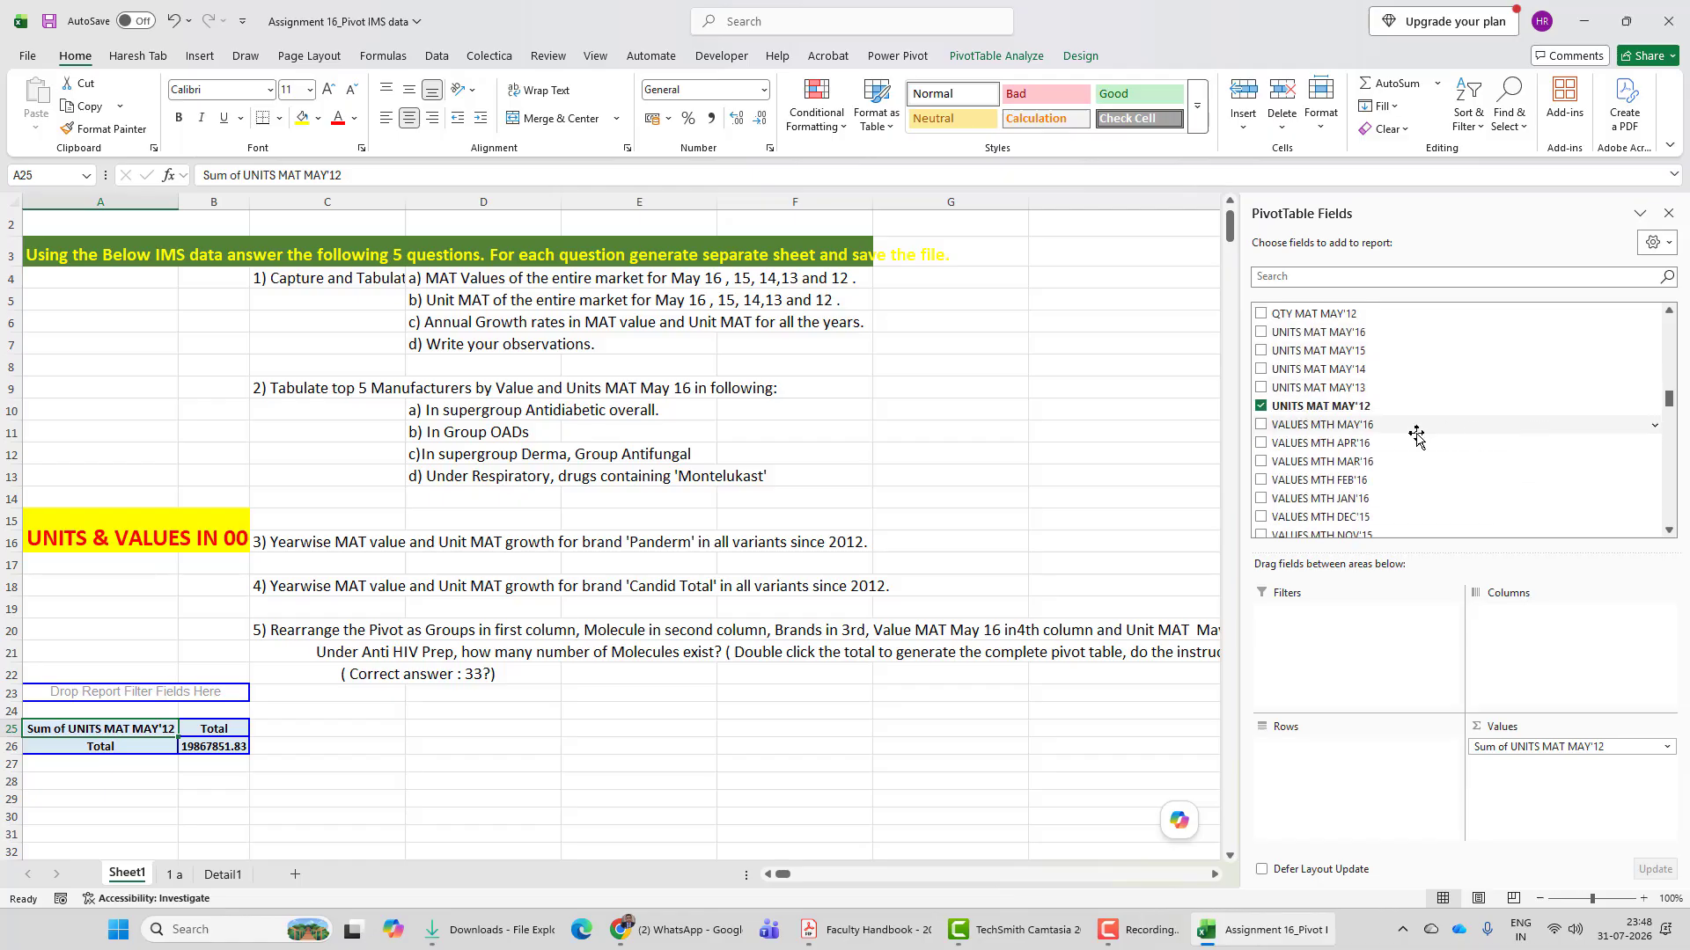
pyautogui.click(1260, 388)
pyautogui.click(1260, 369)
pyautogui.click(1262, 351)
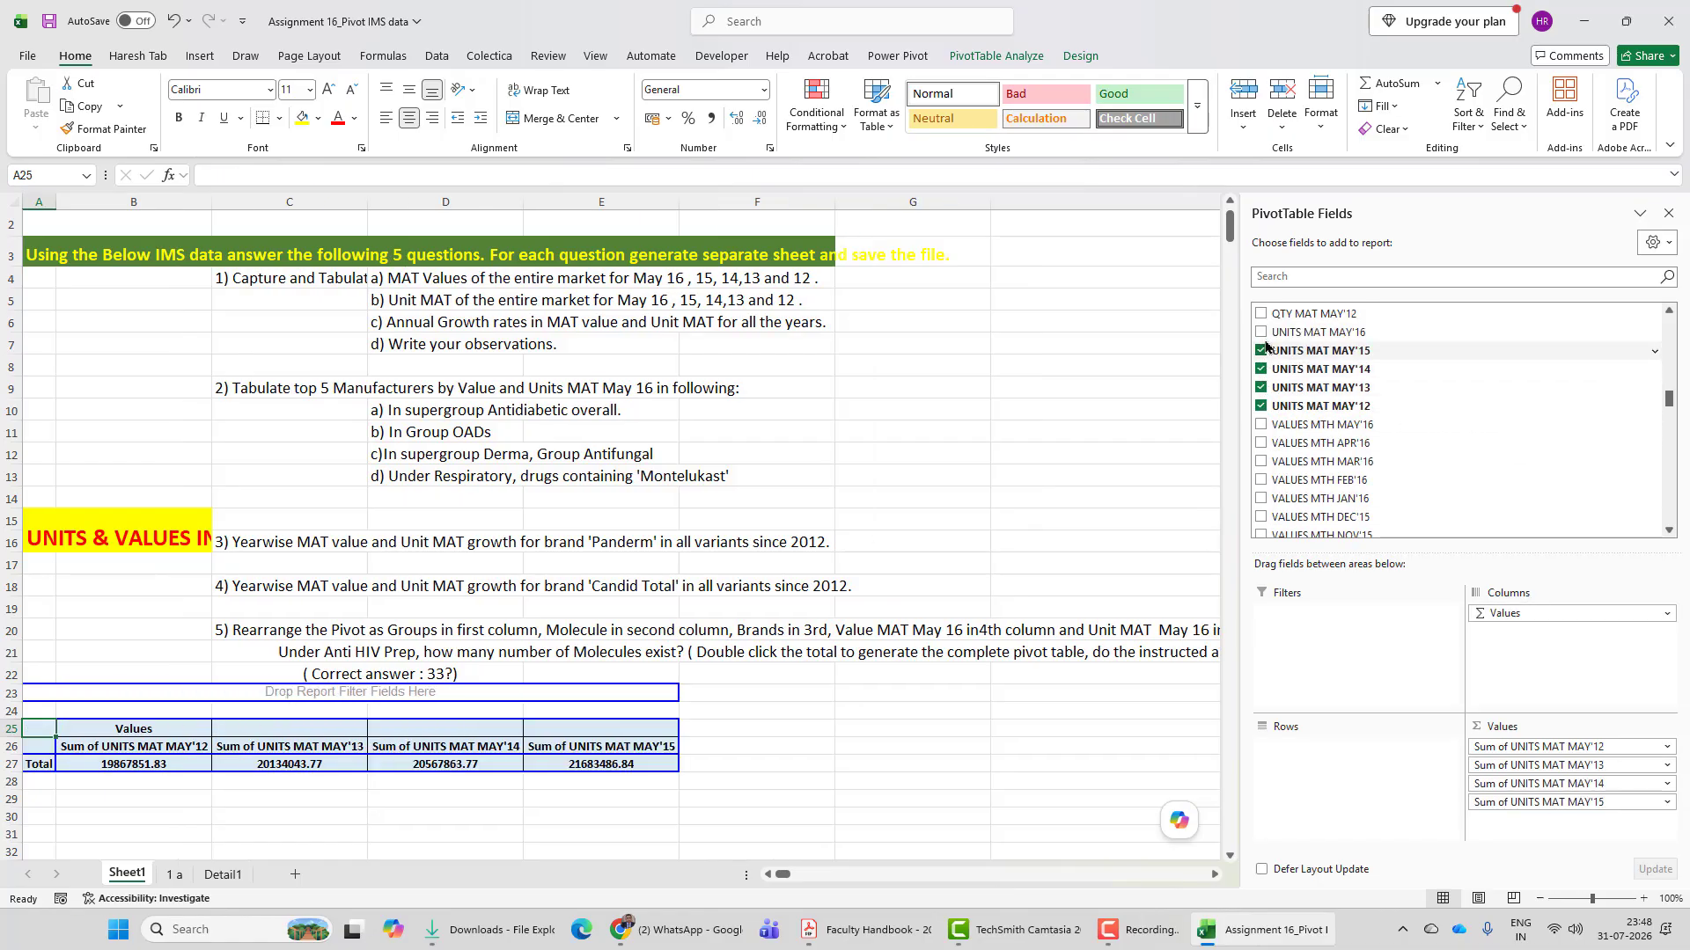
pyautogui.click(1261, 331)
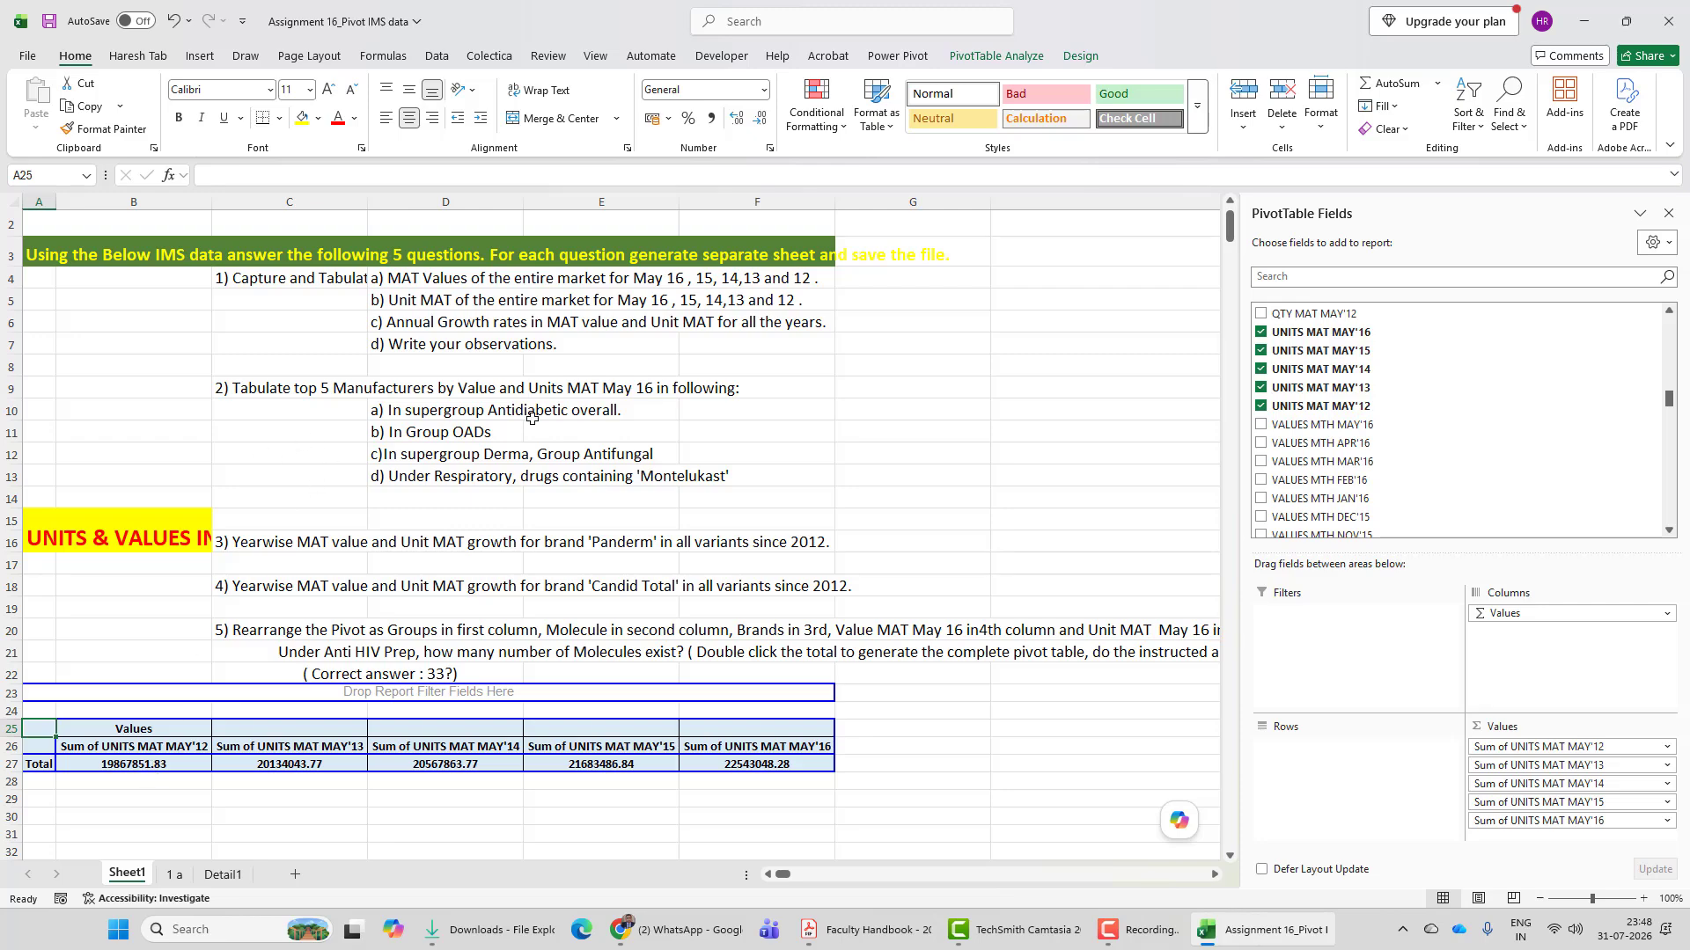
pyautogui.click(130, 739)
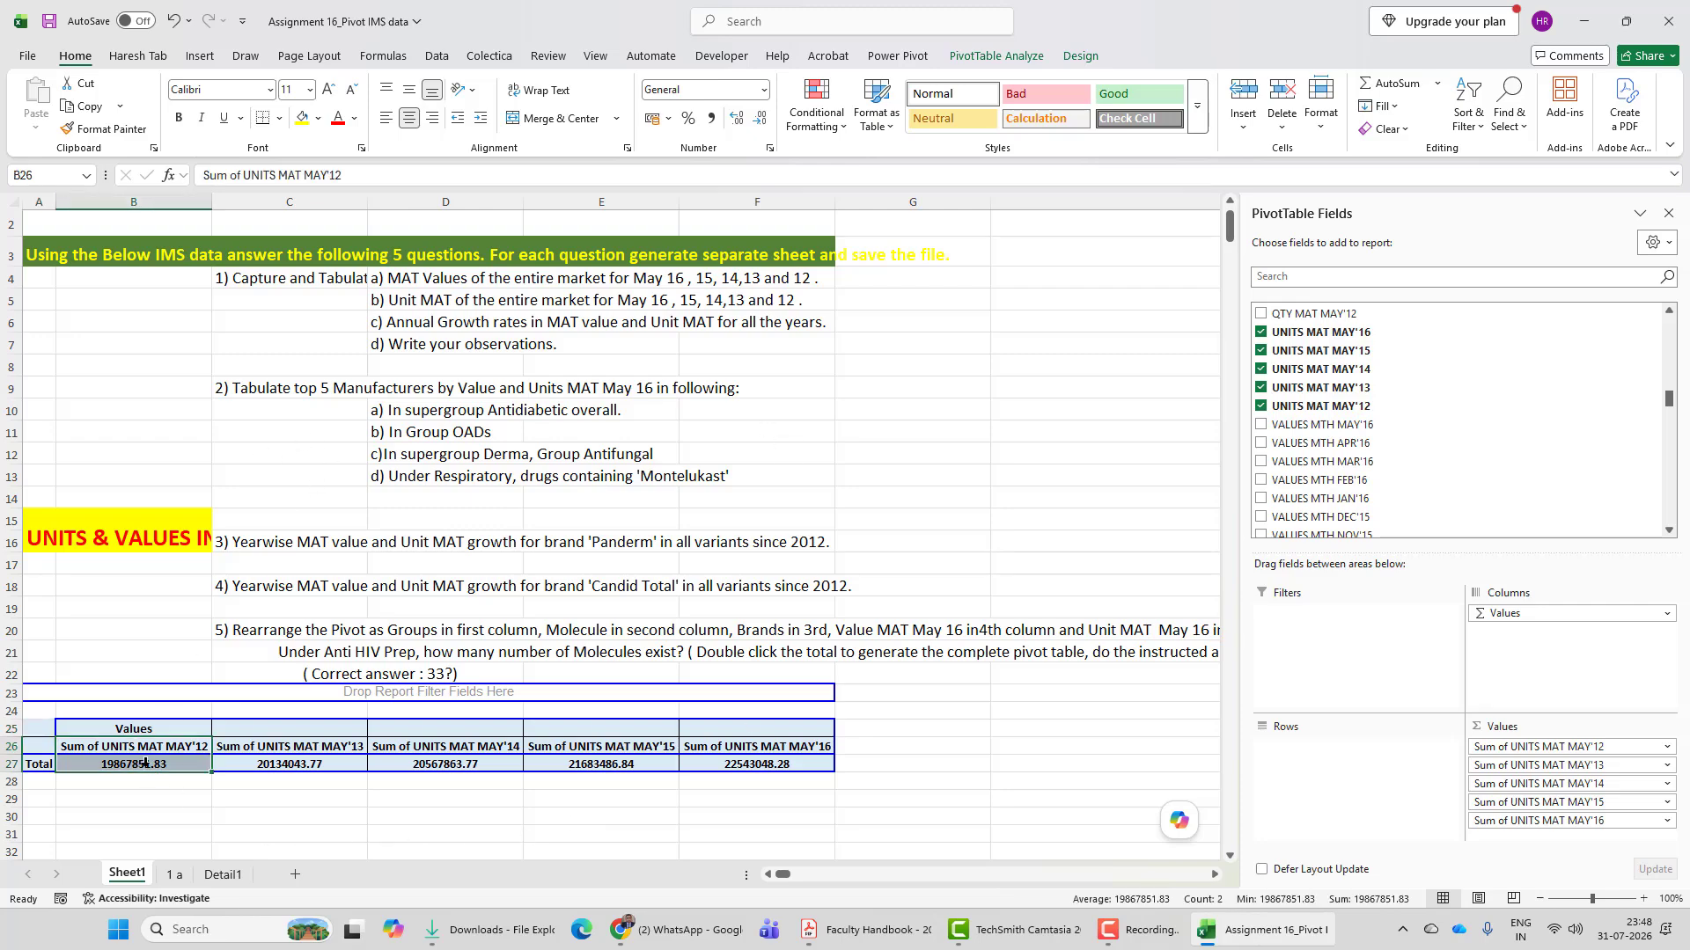
pyautogui.moveTo(145, 764); pyautogui.dragTo(757, 762)
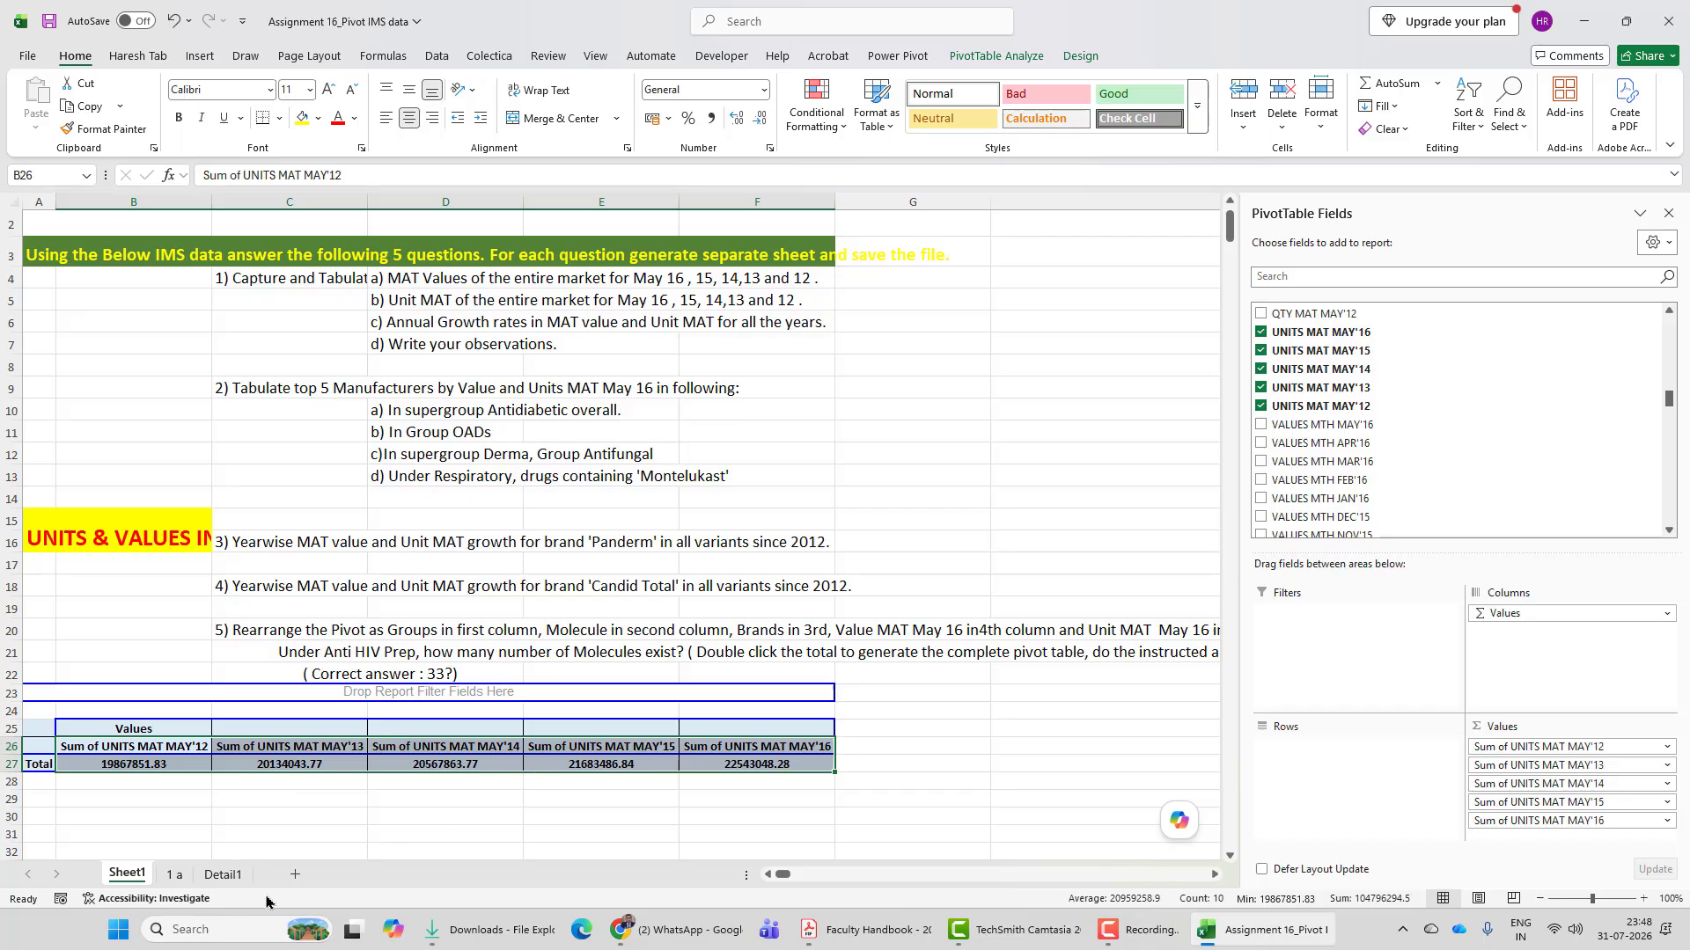
# Step: Add a new worksheet after sheet "1 a", rename it "1b" and select cell E11 on it
pyautogui.click(295, 874)
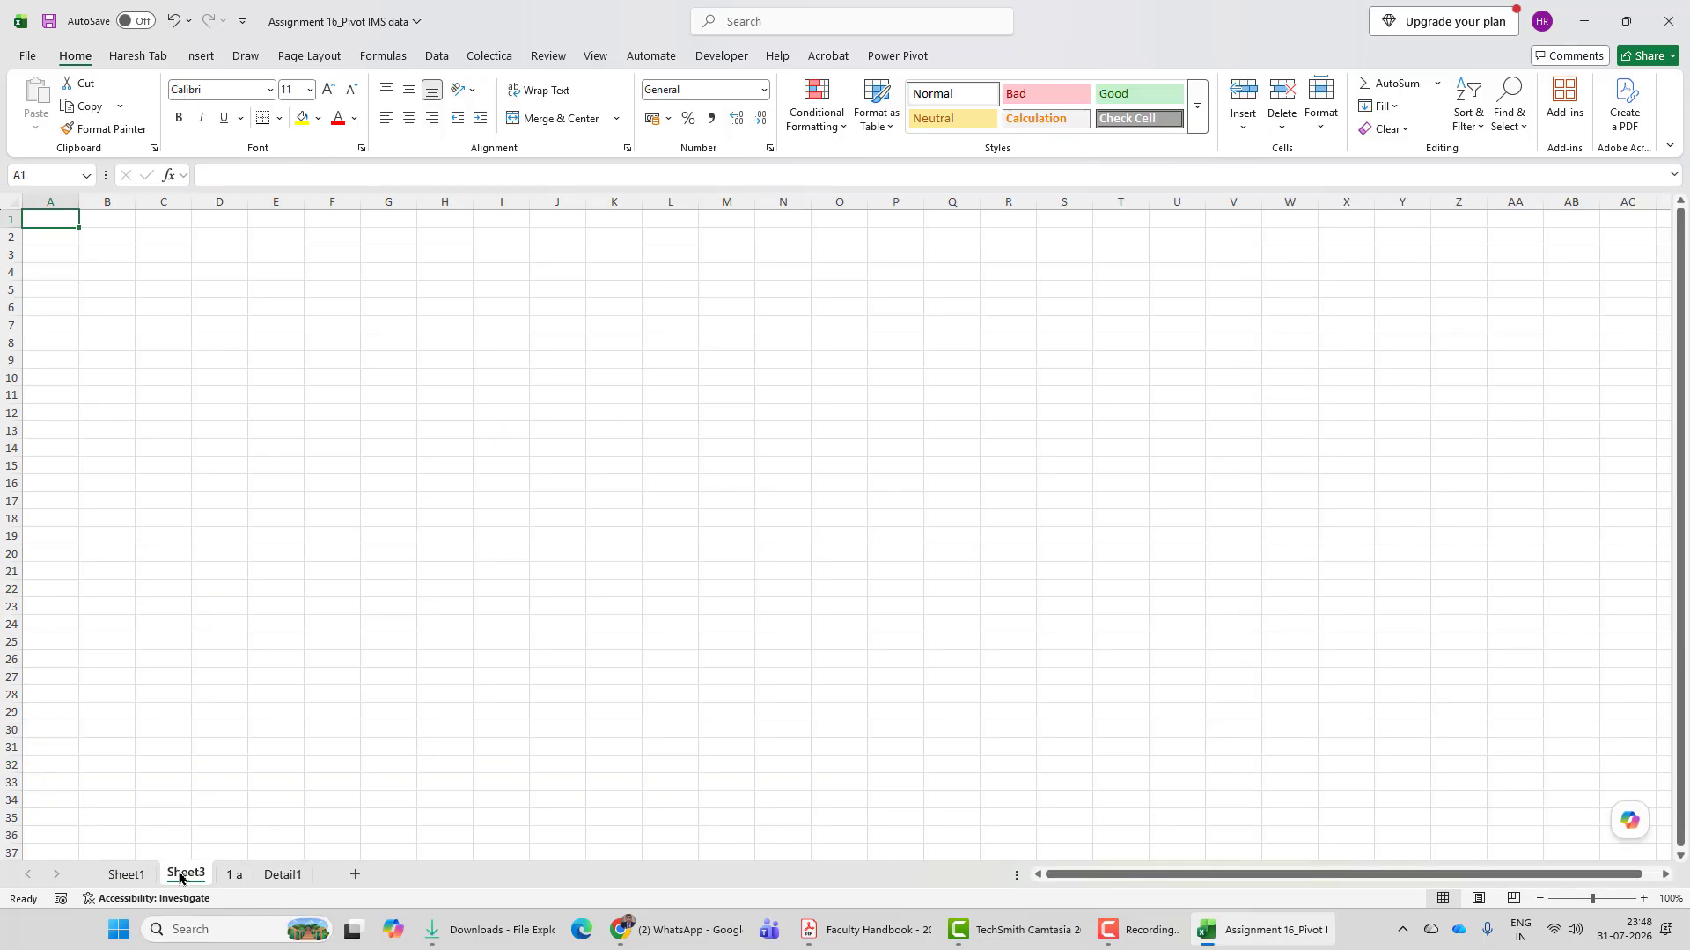
pyautogui.moveTo(179, 876); pyautogui.dragTo(257, 874)
pyautogui.doubleClick(224, 872)
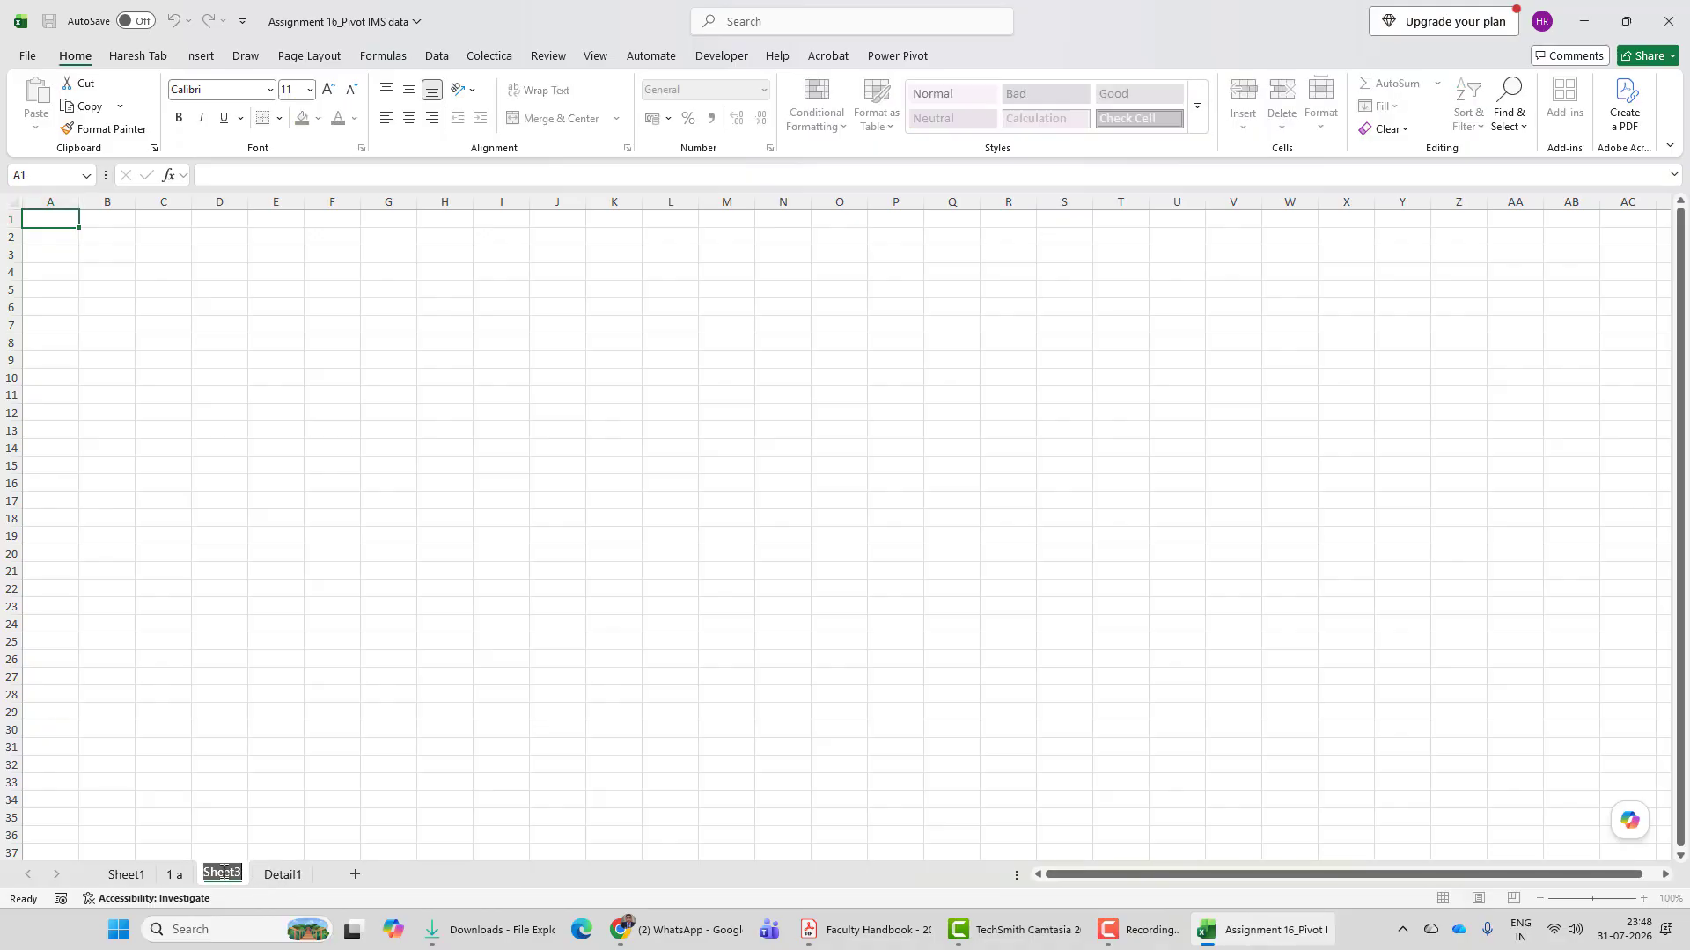
pyautogui.write('1')
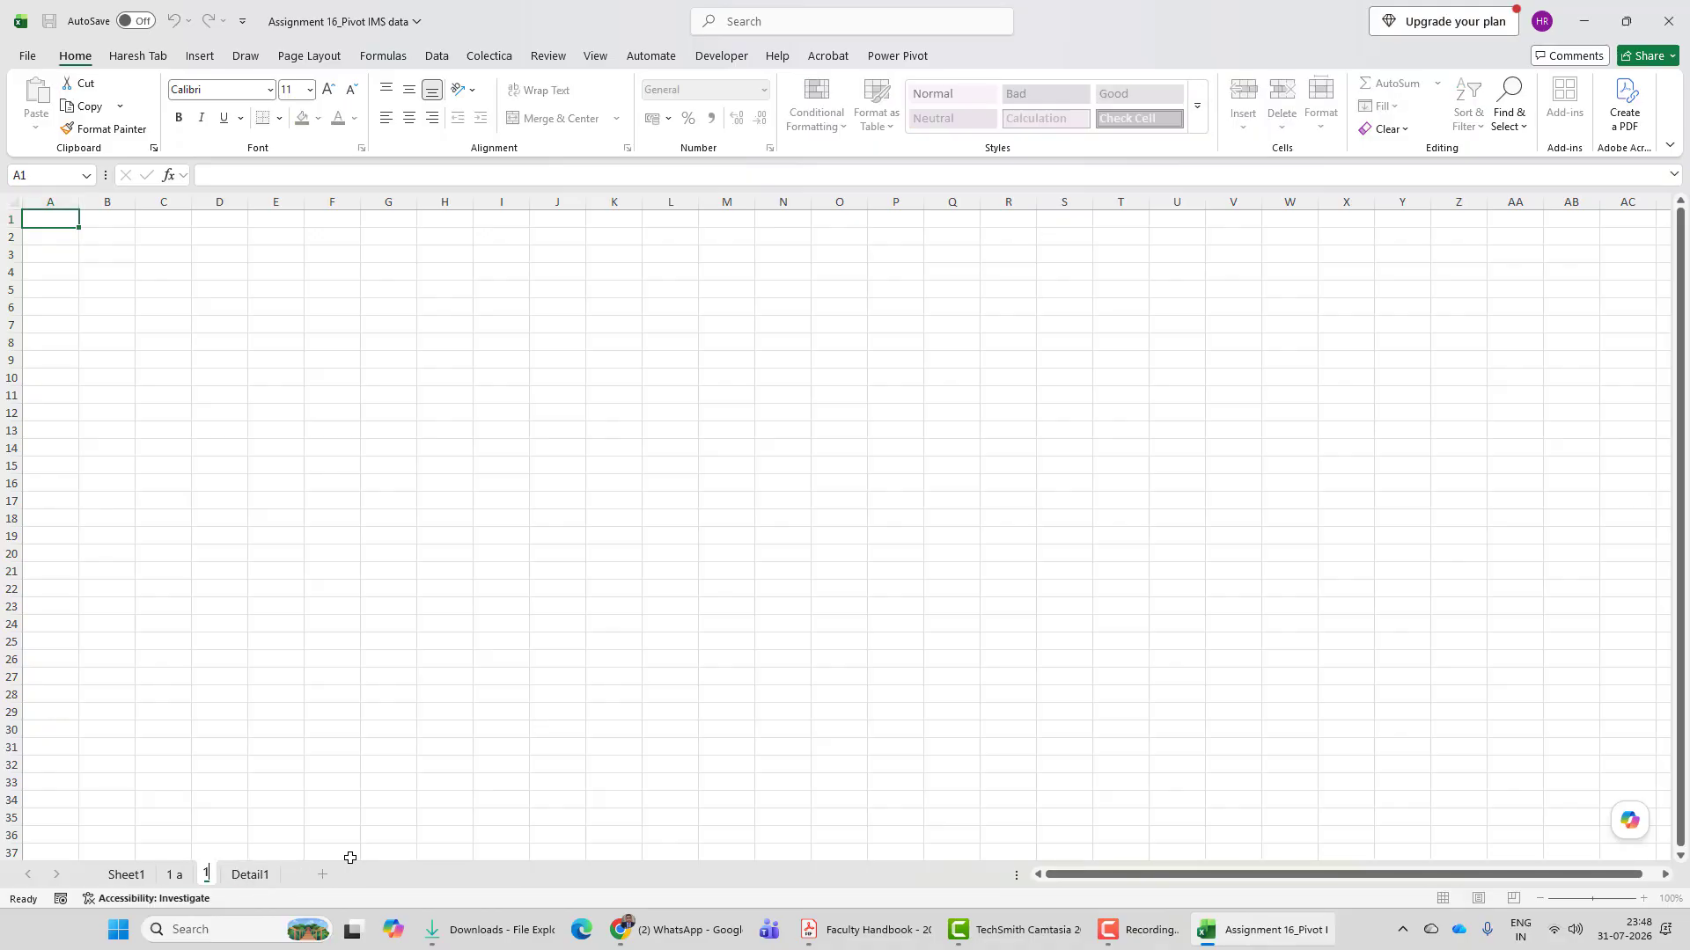
pyautogui.write('b')
pyautogui.press('Return')
pyautogui.click(519, 697)
pyautogui.click(290, 394)
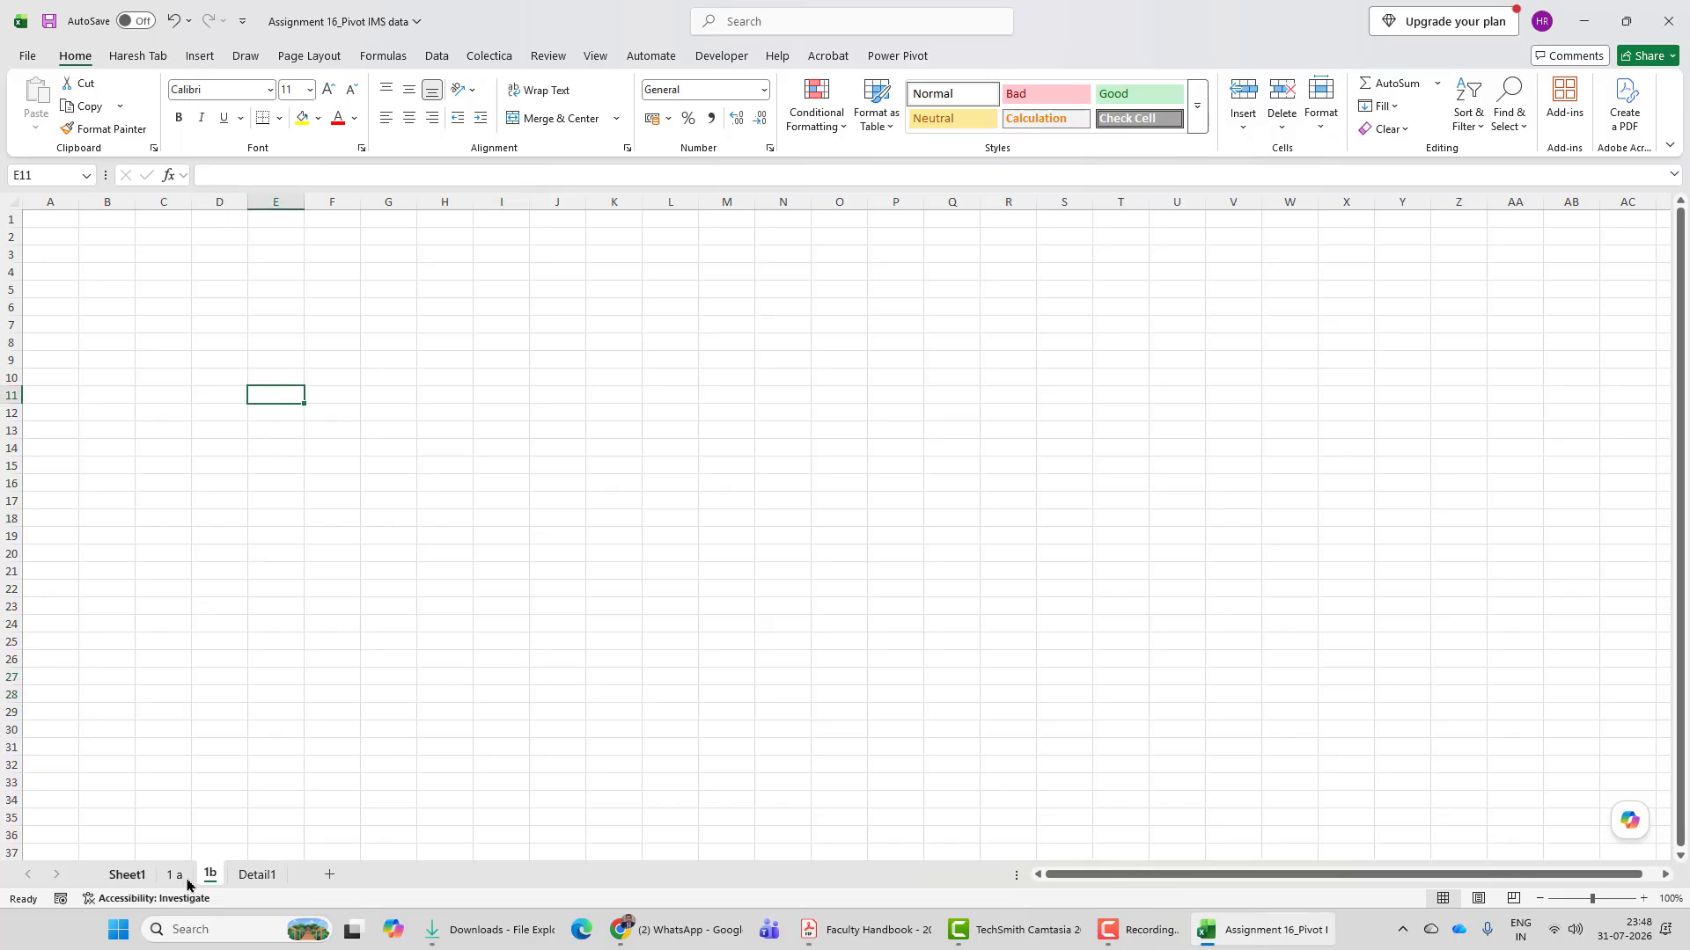
# Step: Remove UNITS MAT MAY'12 through MAY'15 from the pivot table on Sheet1, keeping only UNITS MAT MAY'16
pyautogui.click(126, 876)
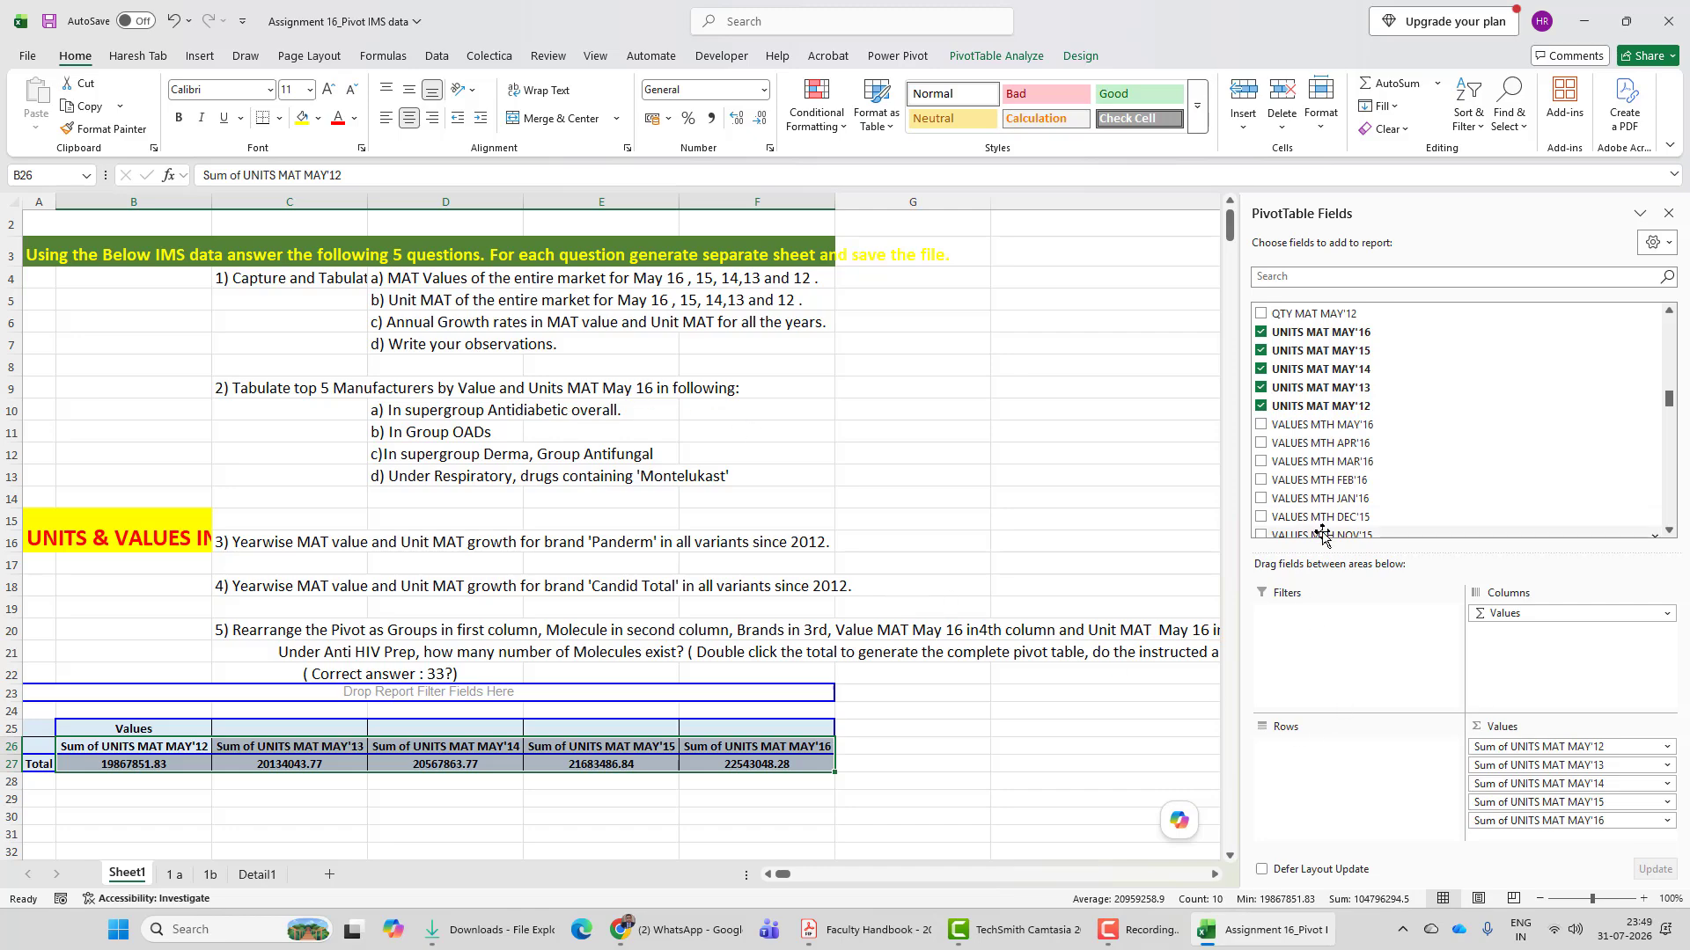
pyautogui.click(1260, 406)
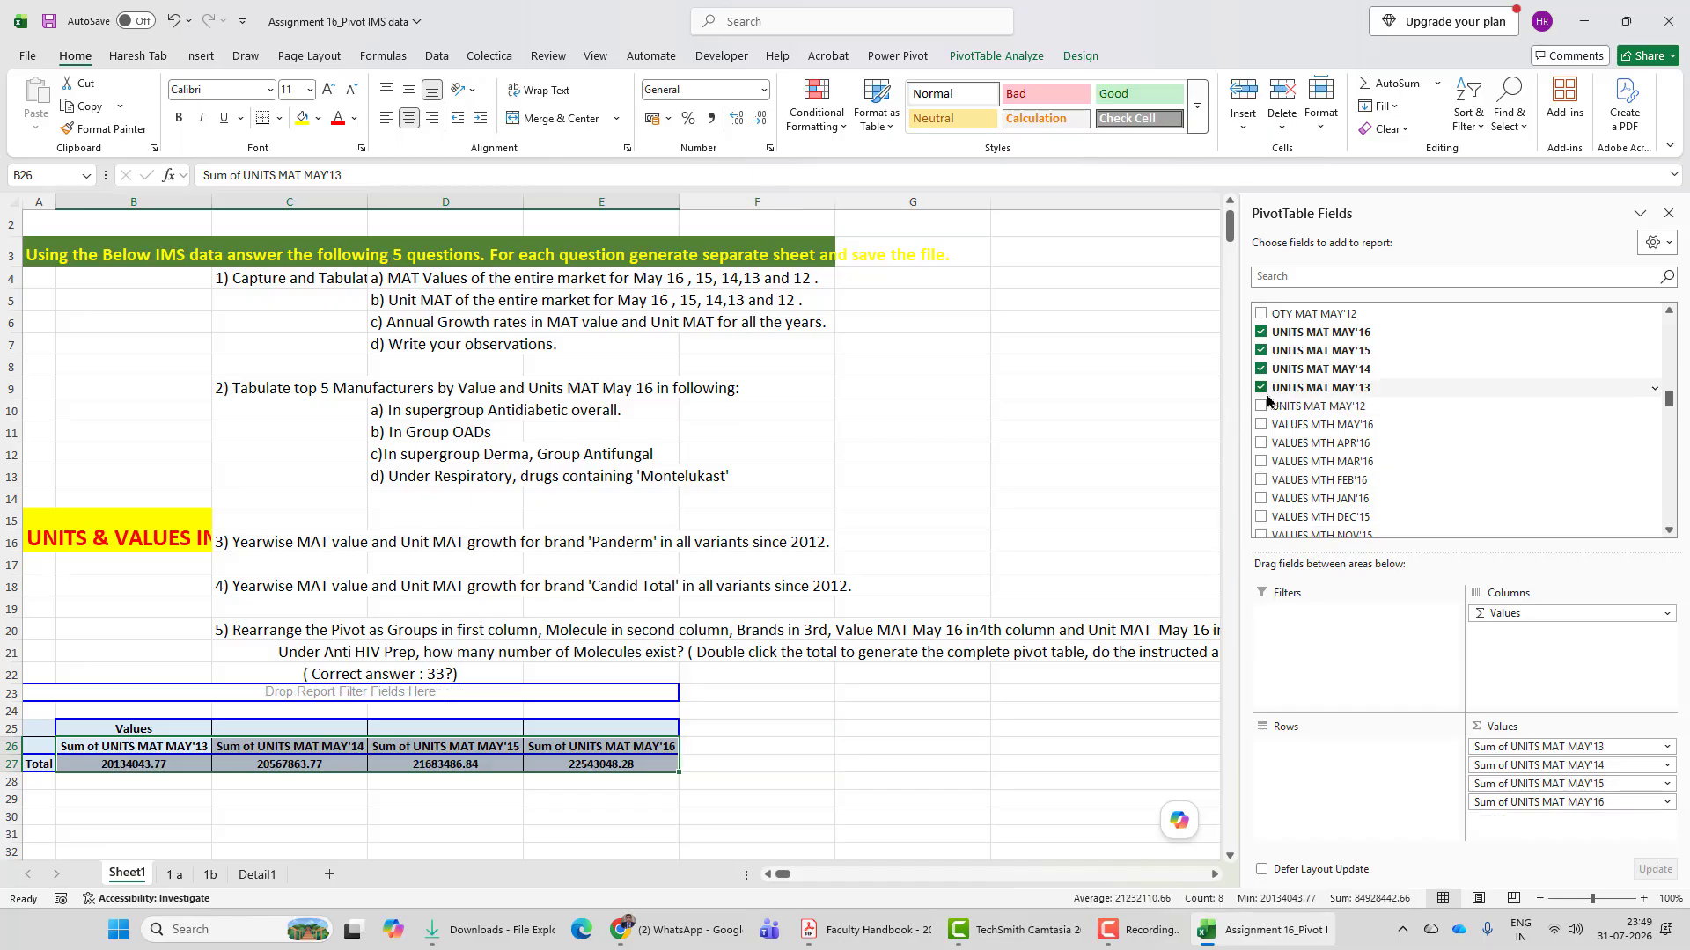
pyautogui.click(1262, 388)
pyautogui.click(1261, 370)
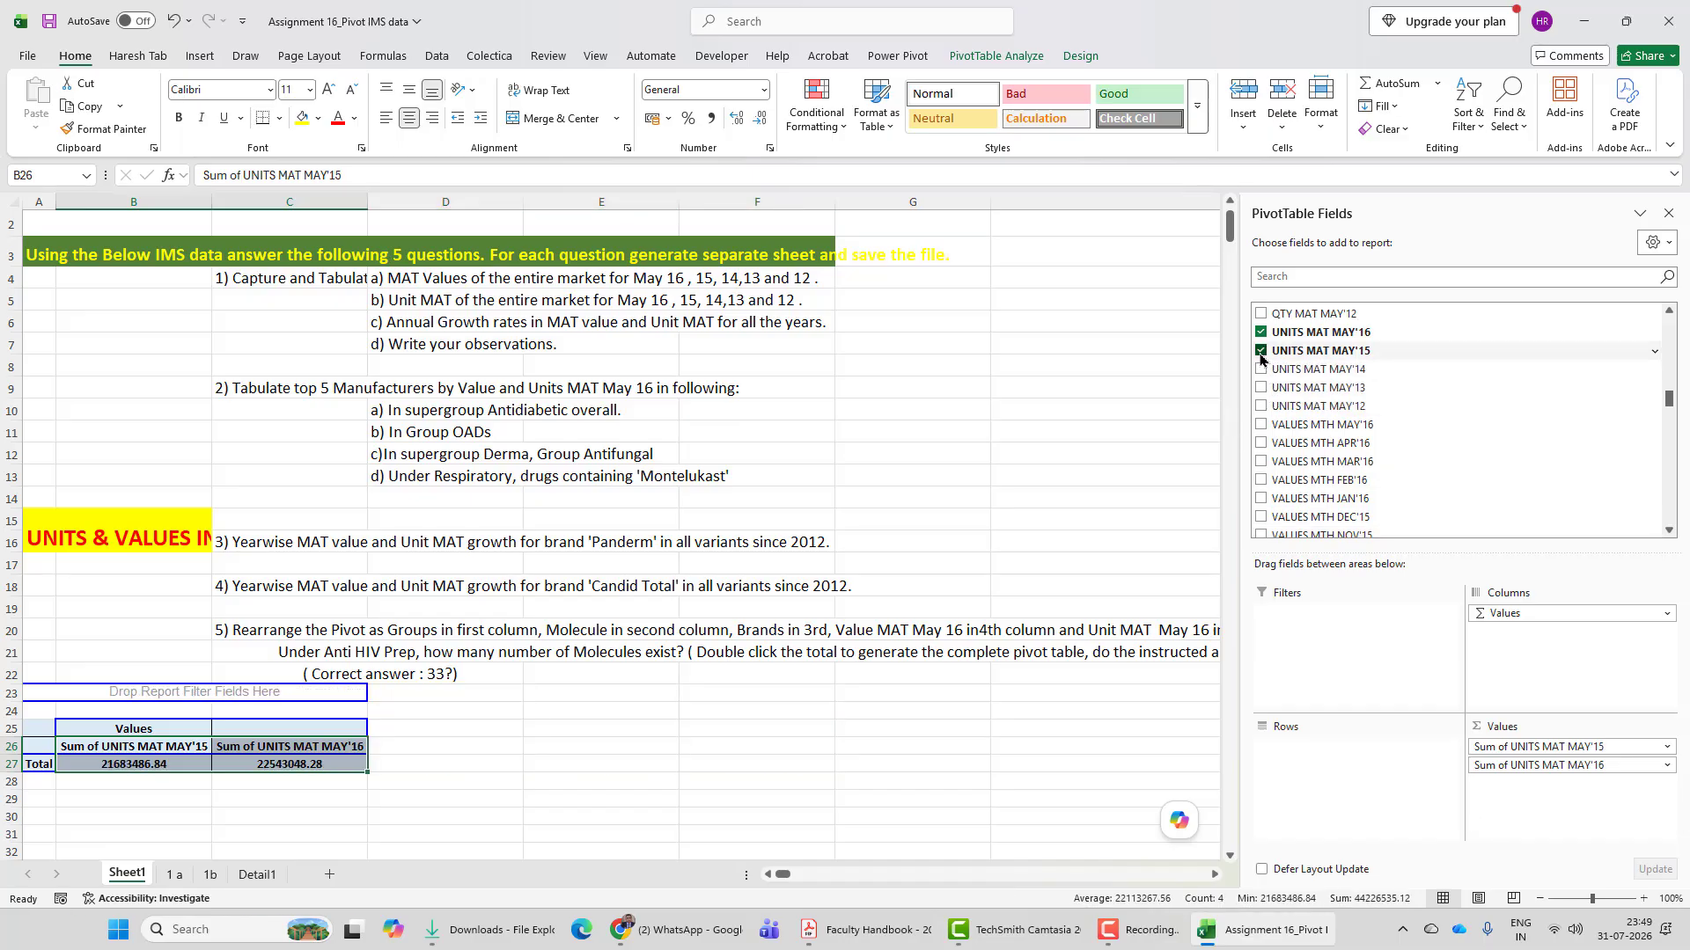
pyautogui.click(1260, 352)
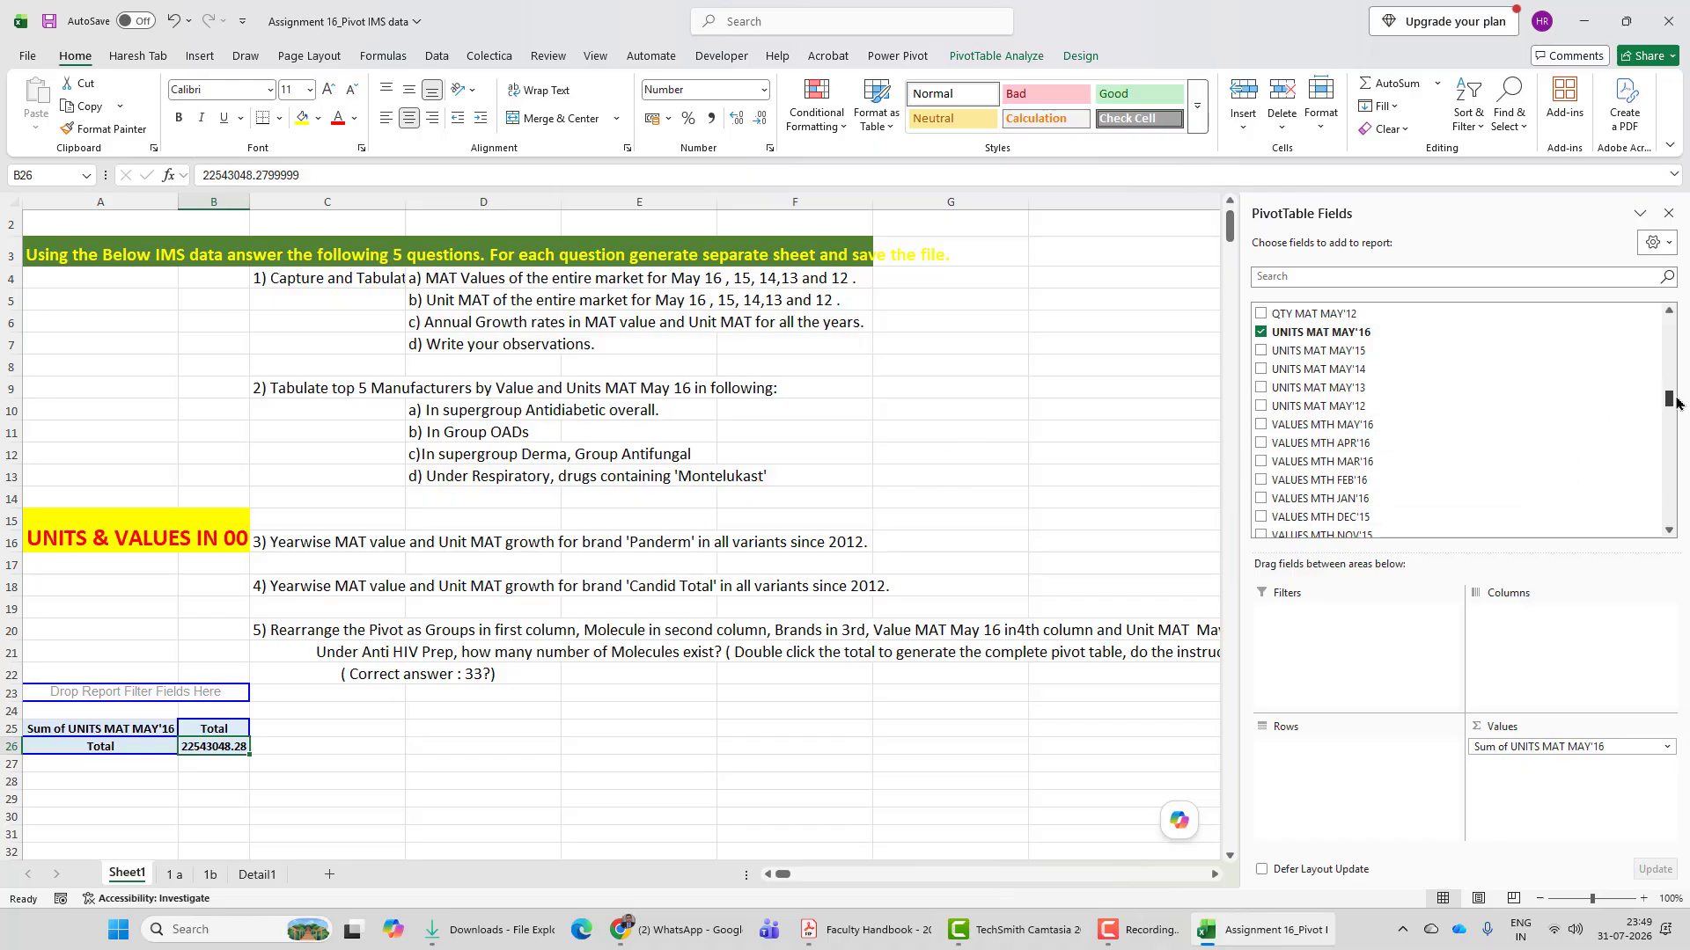
# Step: Add SUPERGROUP as a report filter of the pivot table and restrict it to ANTI DIABETIC
pyautogui.moveTo(1669, 401); pyautogui.dragTo(1678, 471)
pyautogui.scroll(-6, 1679, 471)
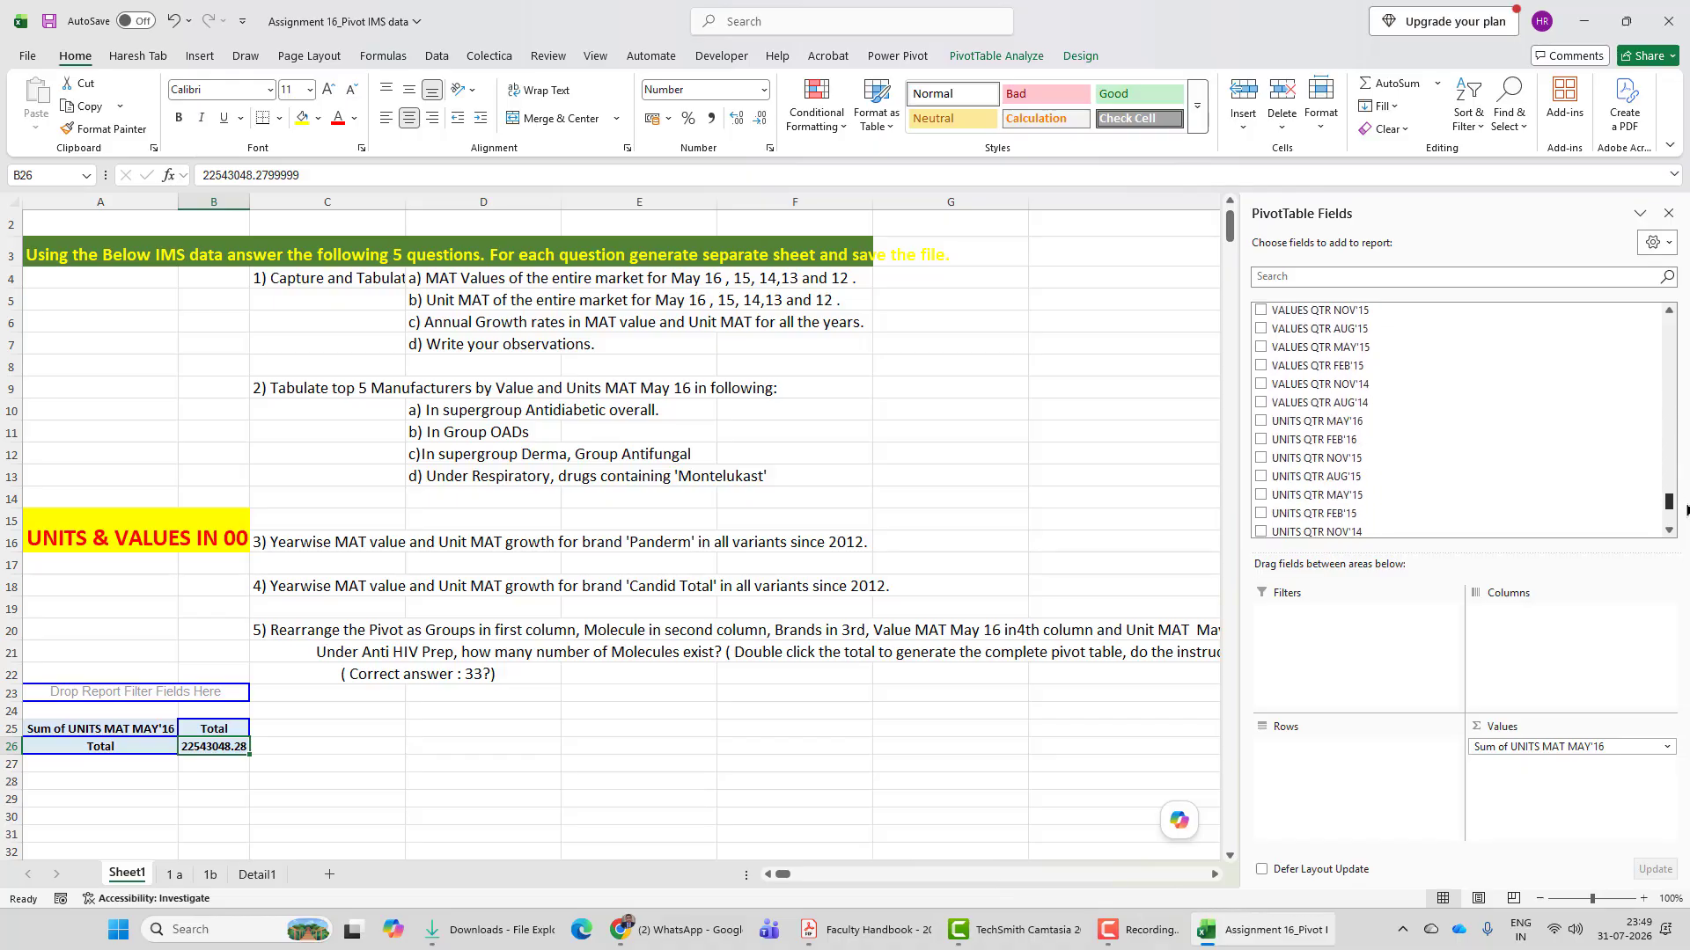
pyautogui.scroll(15, 1681, 449)
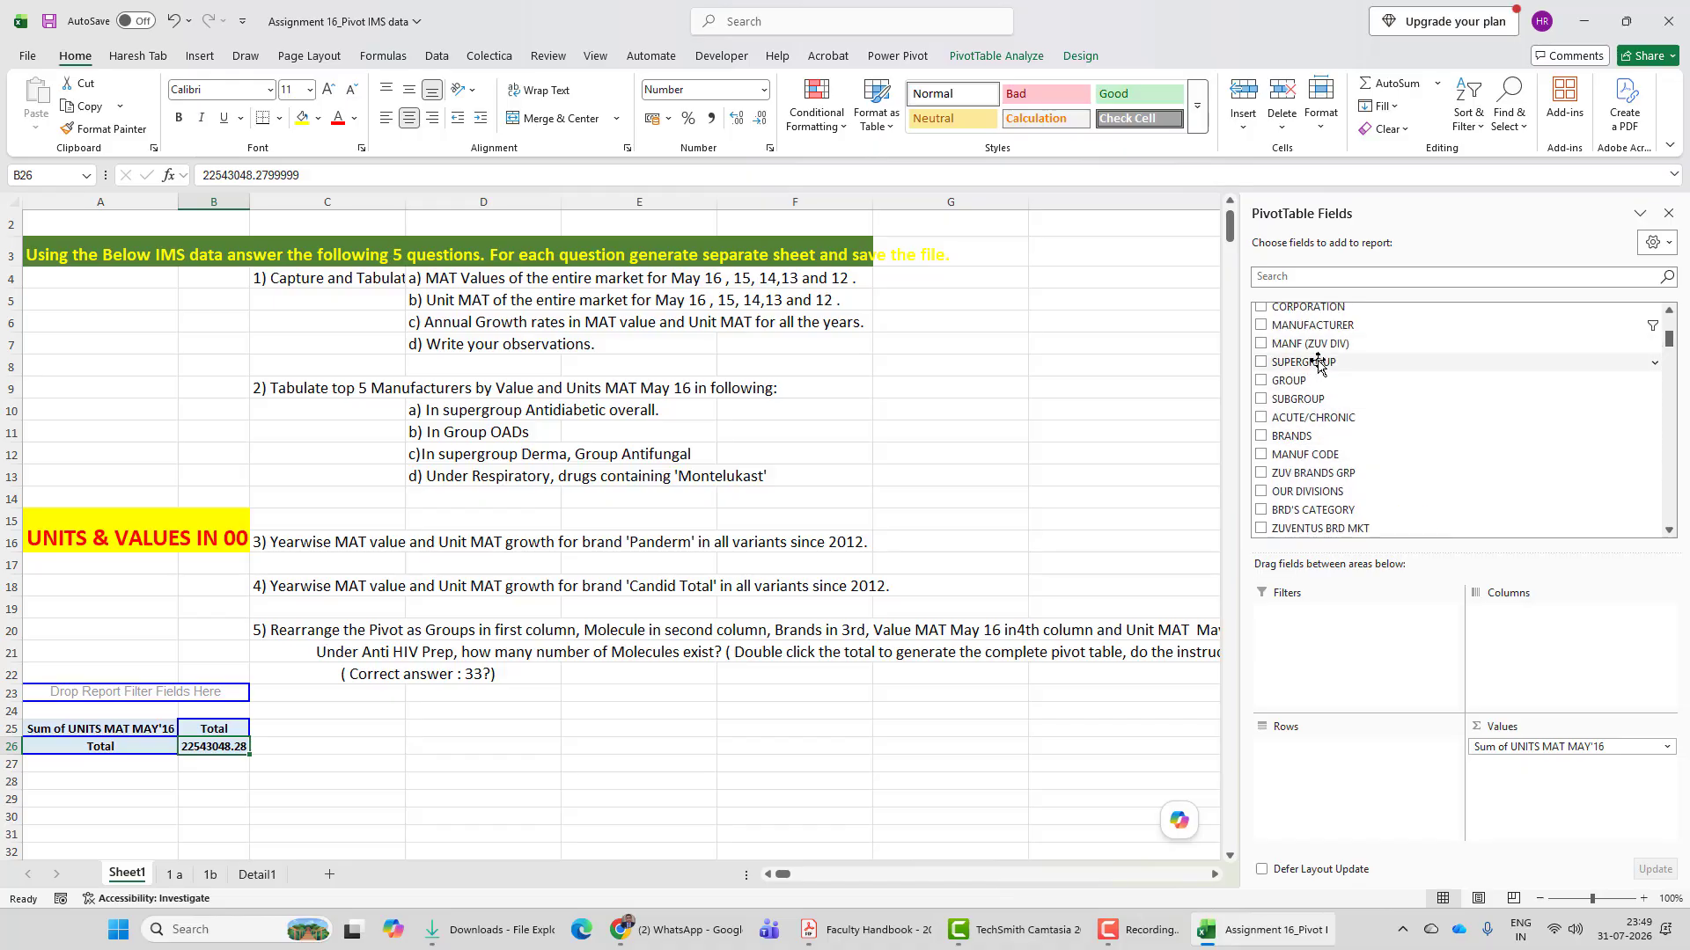
pyautogui.moveTo(1313, 369); pyautogui.dragTo(1352, 662)
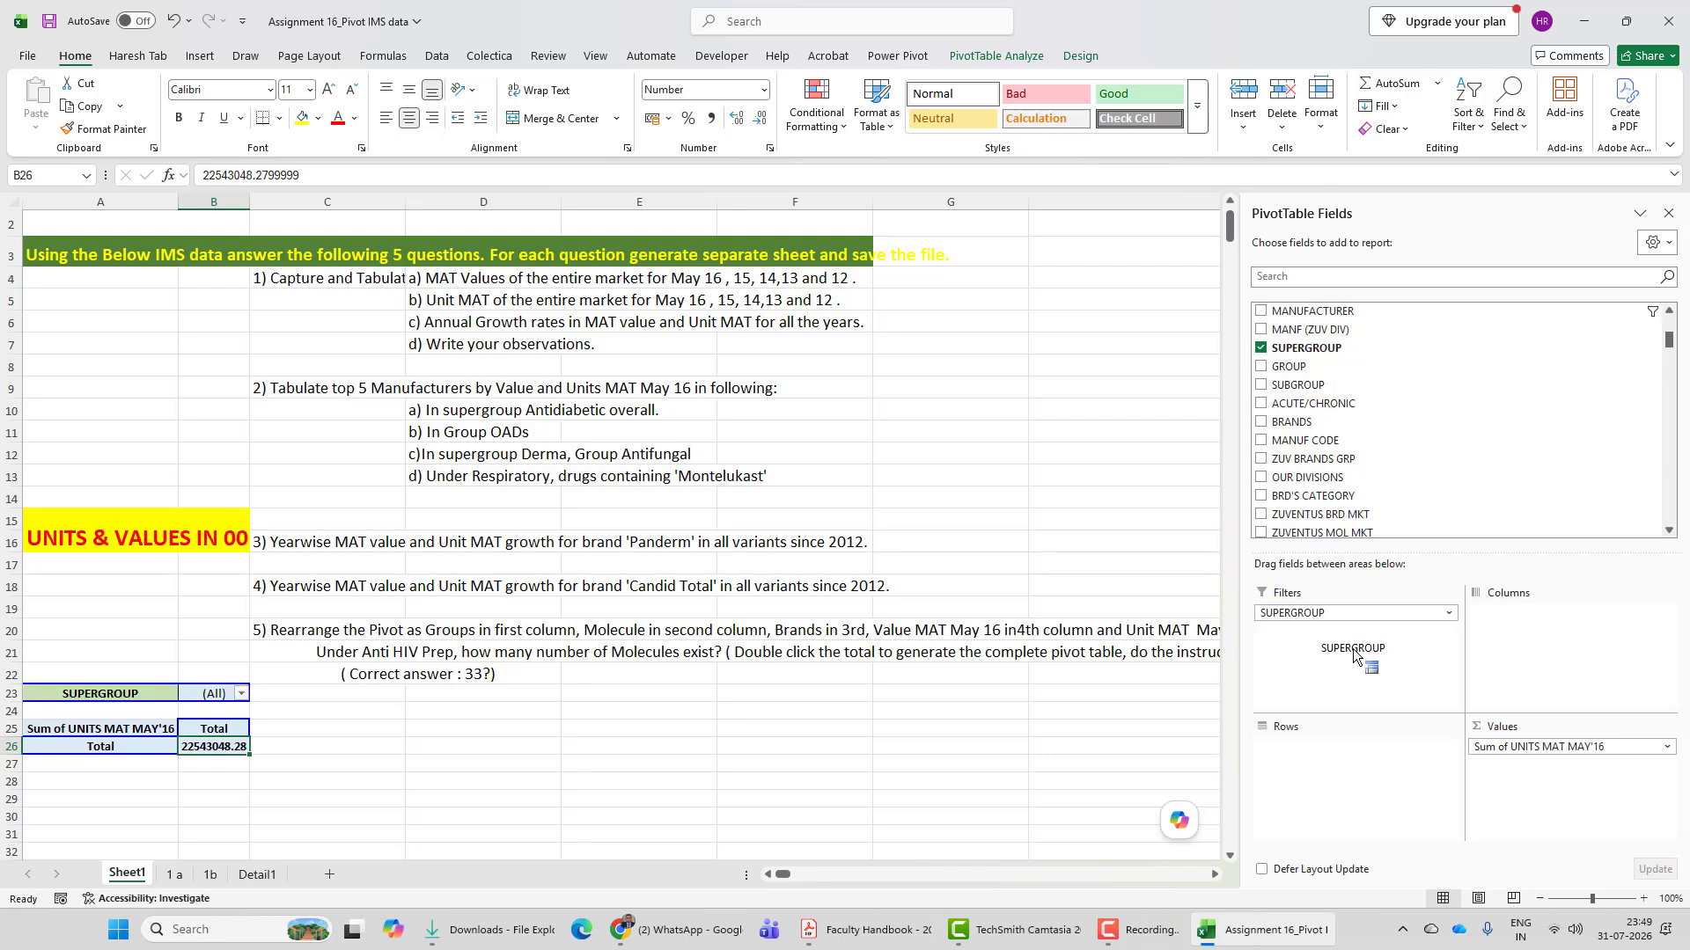
pyautogui.click(241, 695)
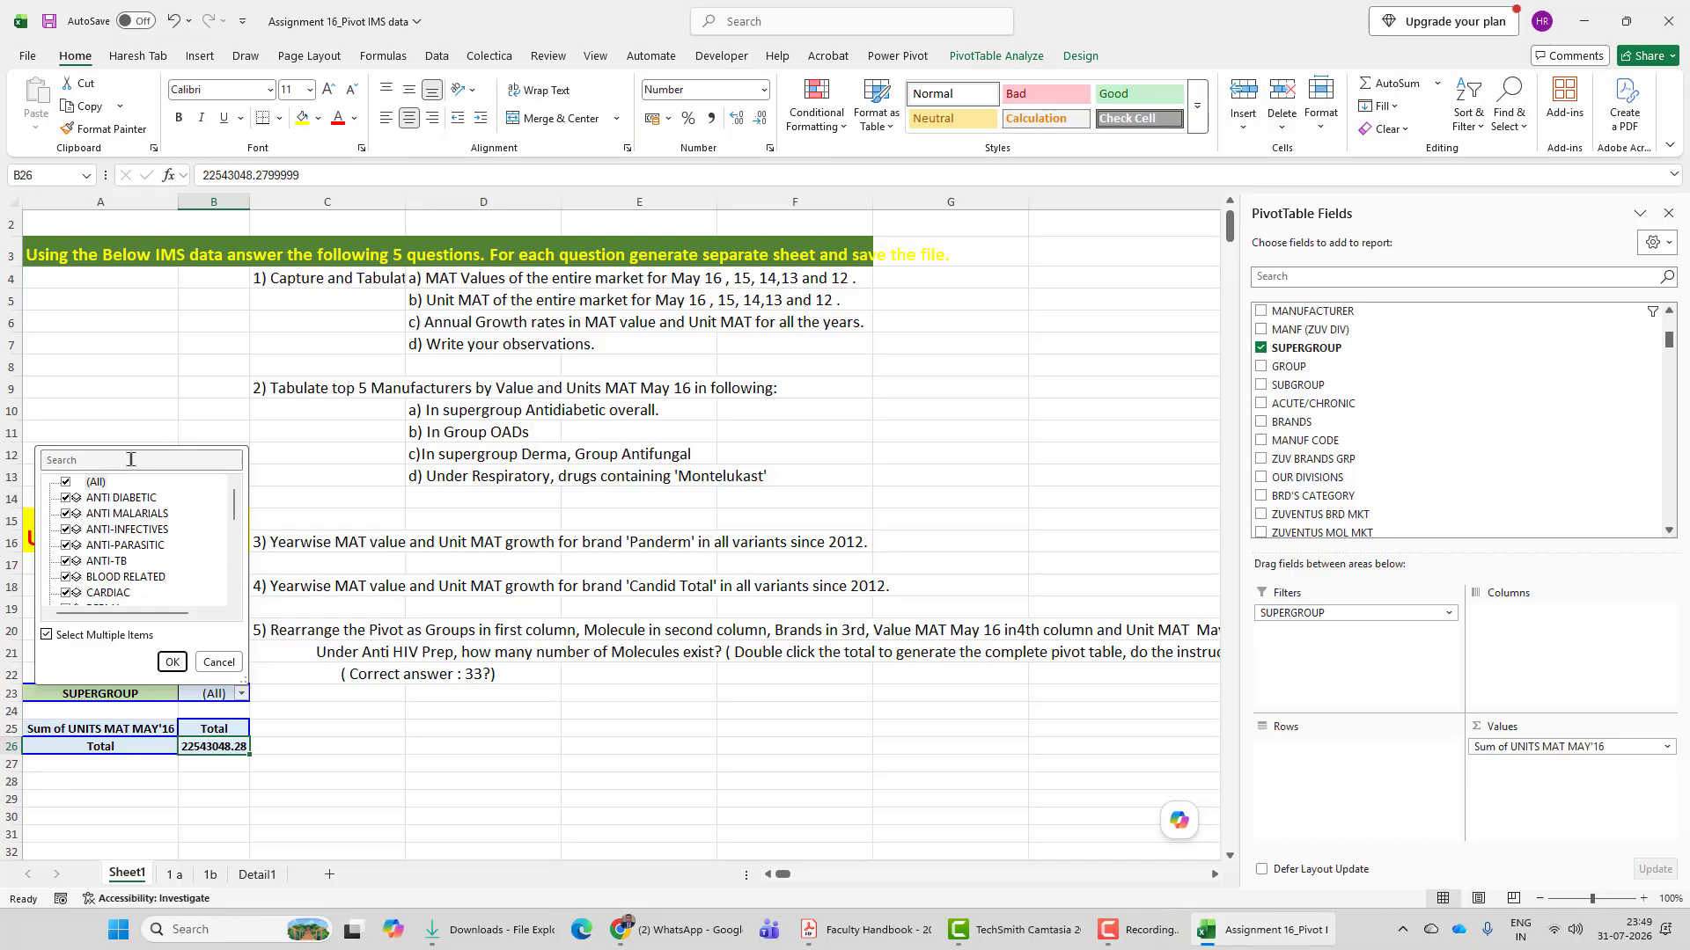
pyautogui.click(66, 483)
pyautogui.click(66, 498)
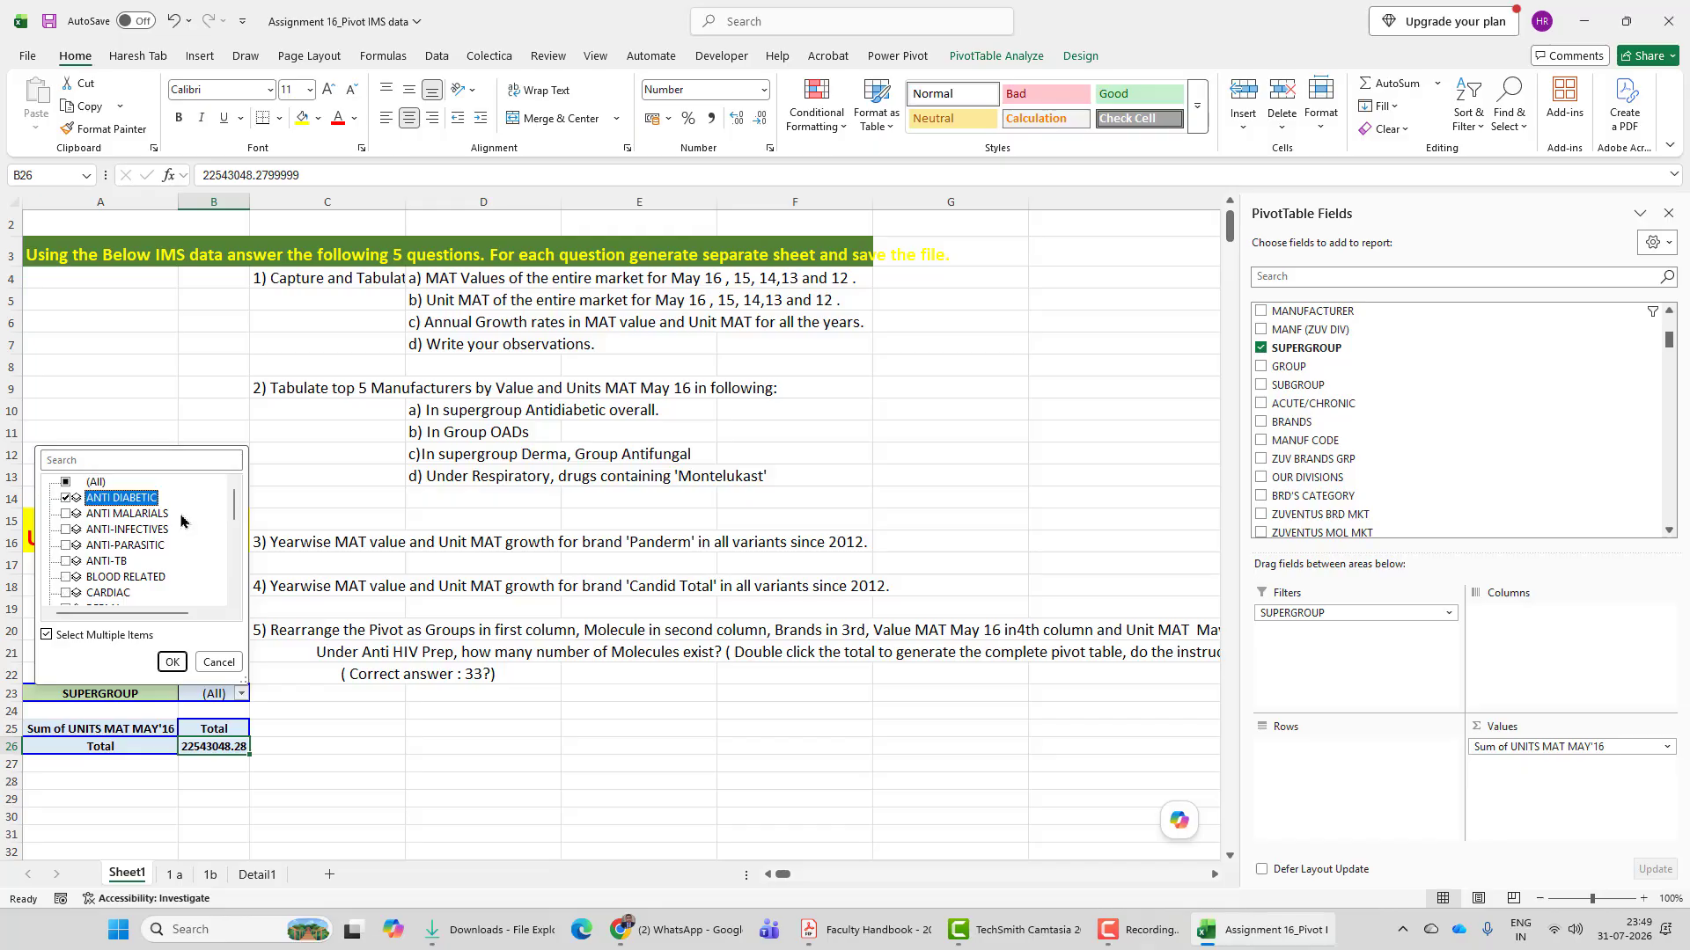
pyautogui.click(171, 662)
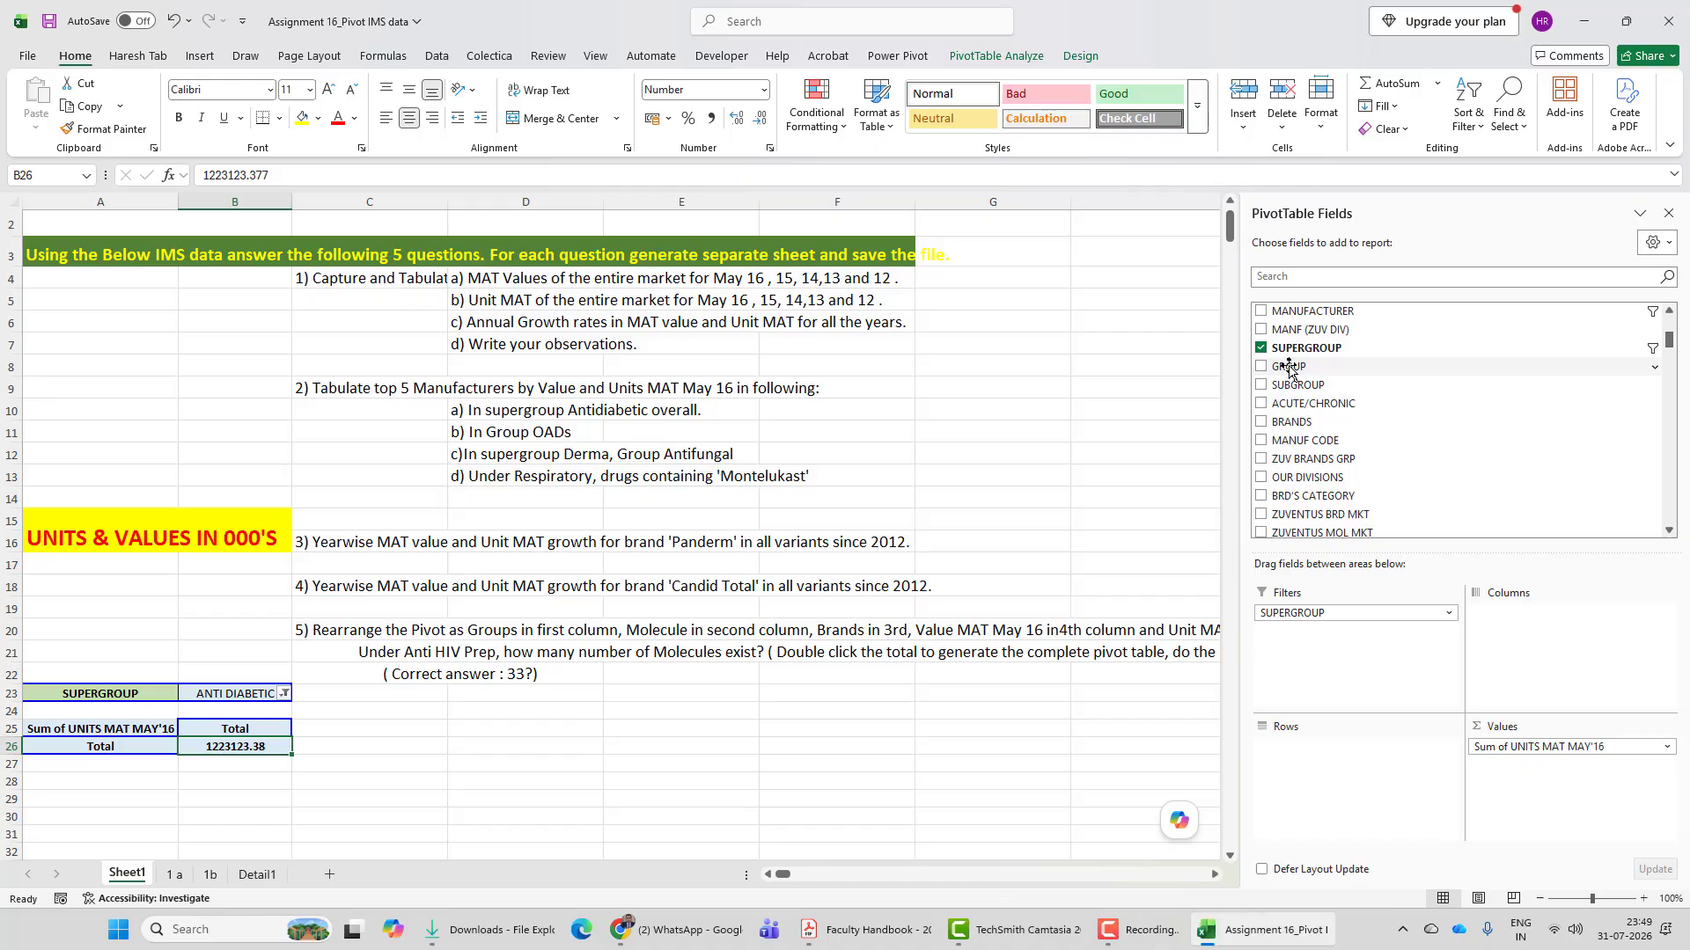
# Step: Add GROUP as a second report filter and view its list of items, leaving all groups included
pyautogui.moveTo(1288, 368); pyautogui.dragTo(1342, 648)
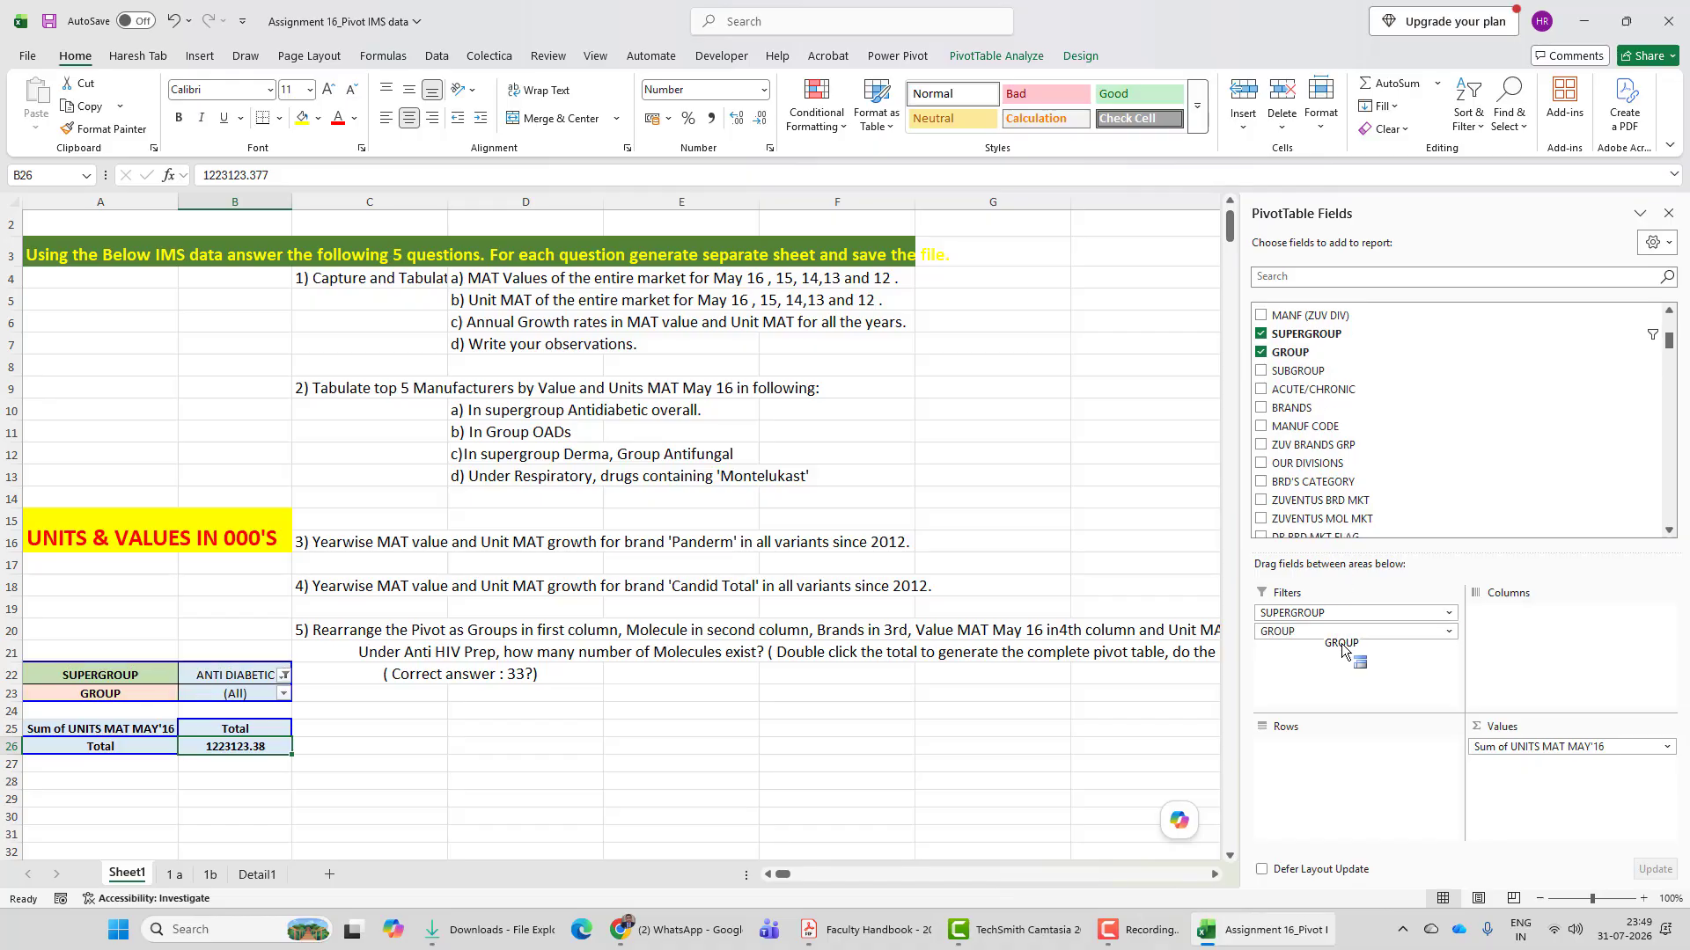
pyautogui.click(282, 694)
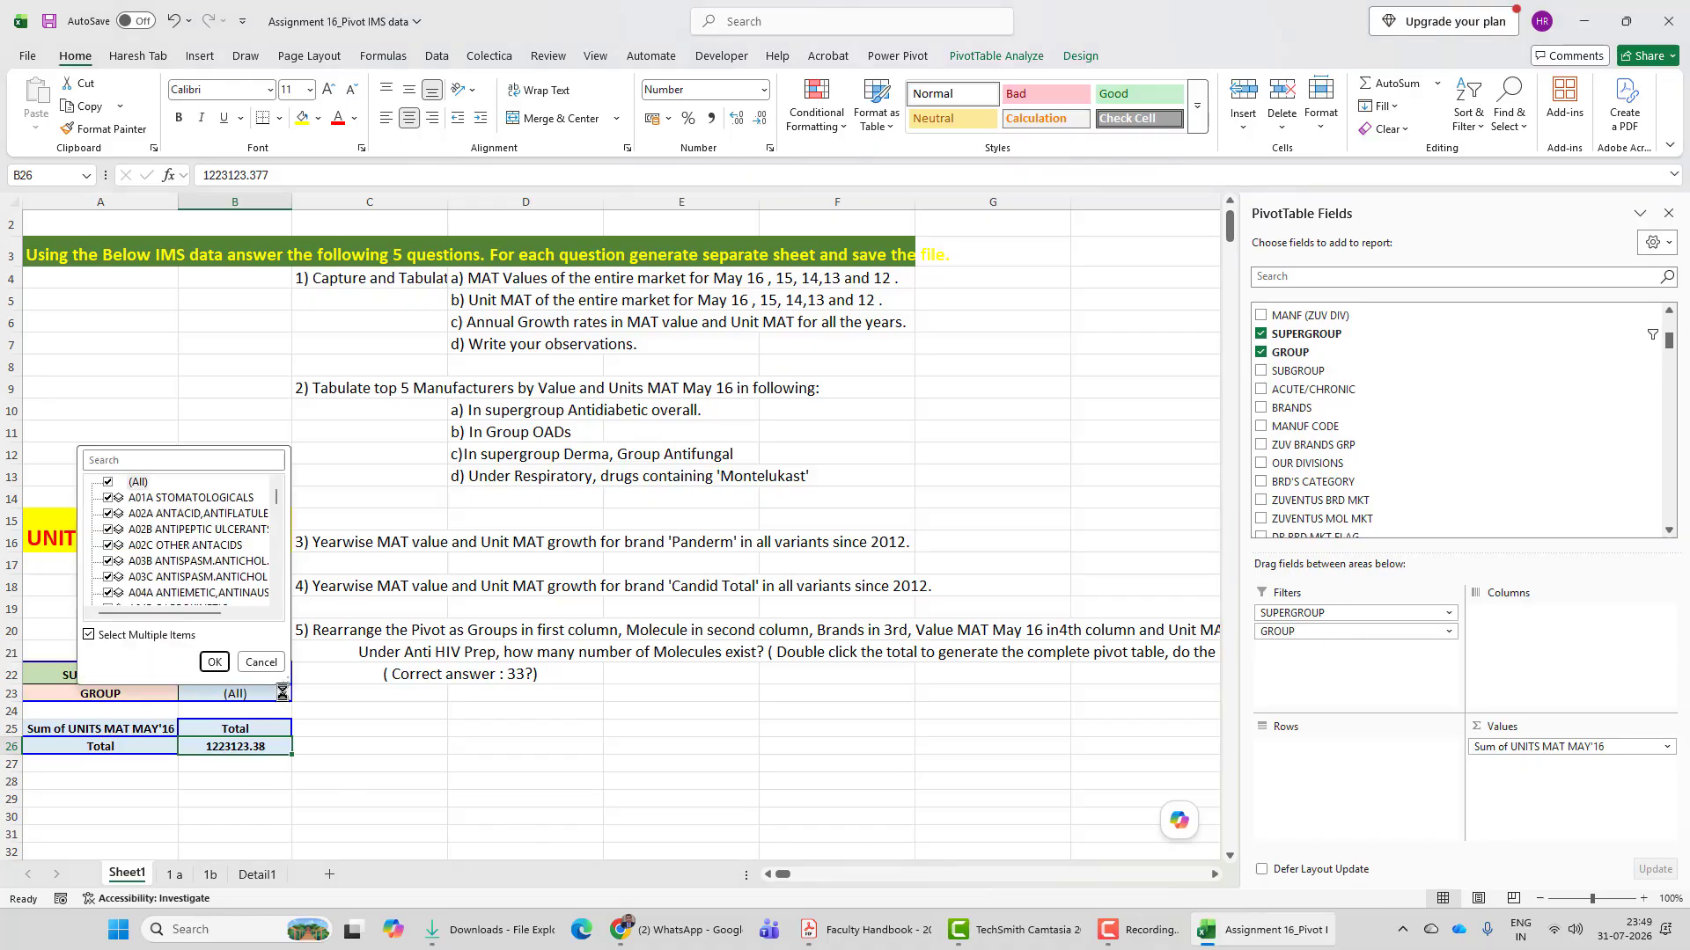
pyautogui.click(261, 662)
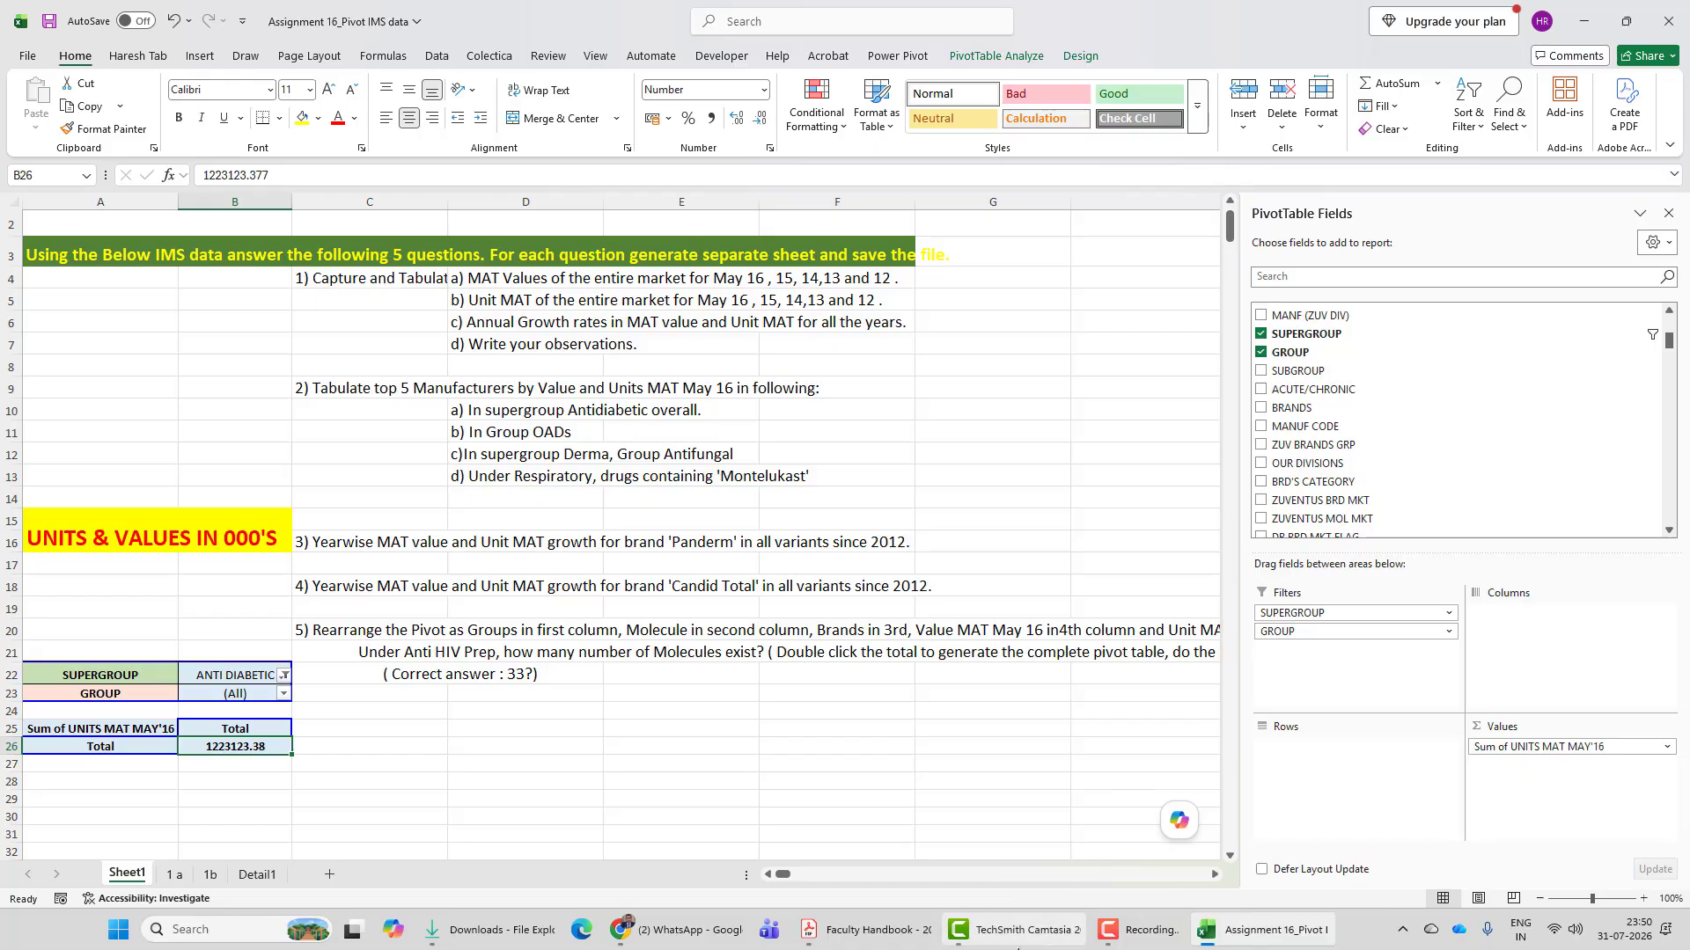
pyautogui.click(1135, 927)
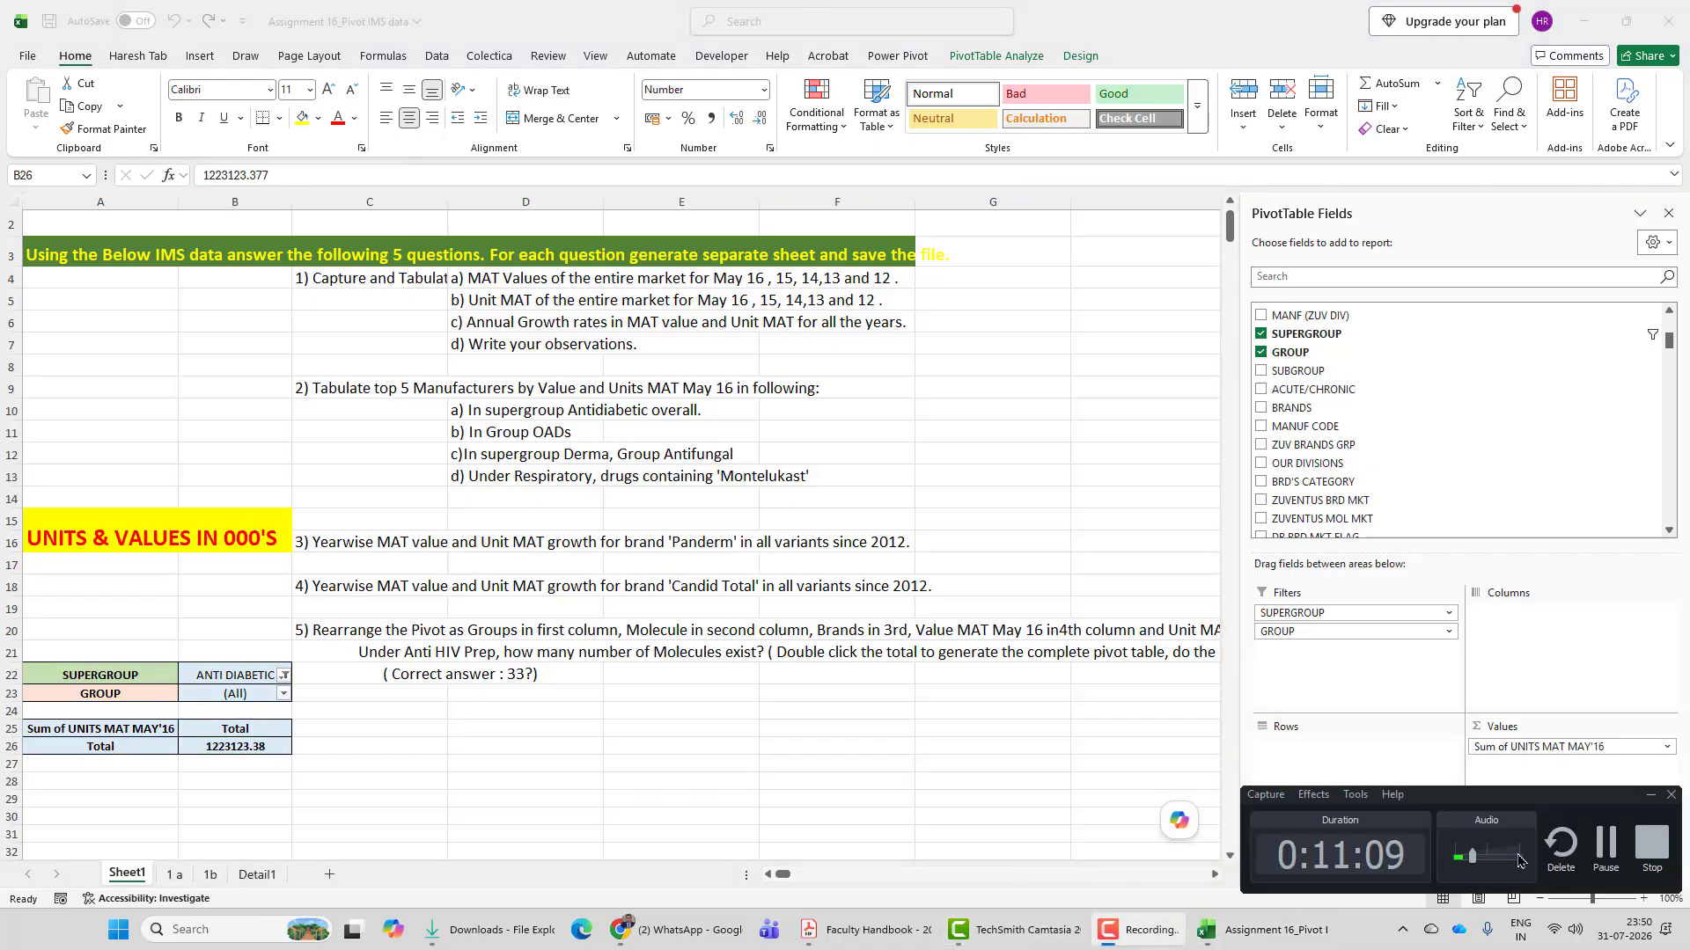